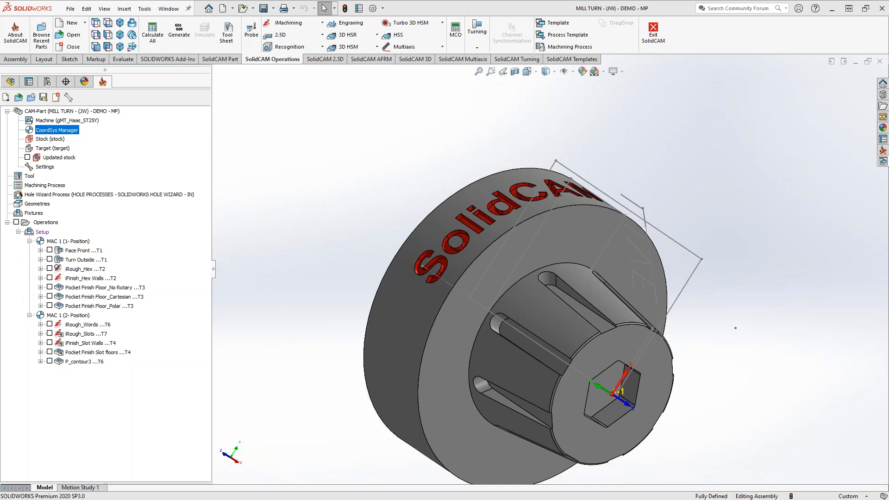
# Examine the engraved SolidCAM lettering wrapped around the outer diameter in shaded and wireframe display.
pyautogui.moveTo(327, 218); pyautogui.dragTo(337, 234, button='middle')
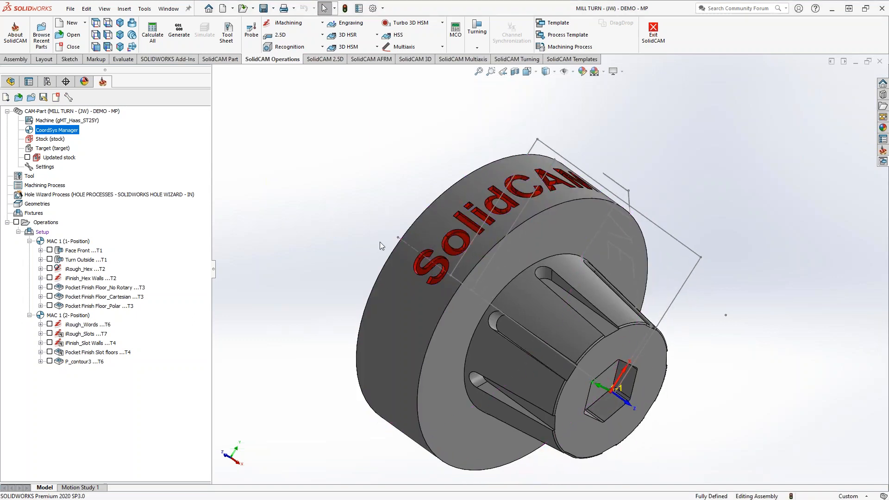
pyautogui.scroll(-3, 499, 243)
pyautogui.moveTo(498, 242); pyautogui.dragTo(468, 184, button='middle')
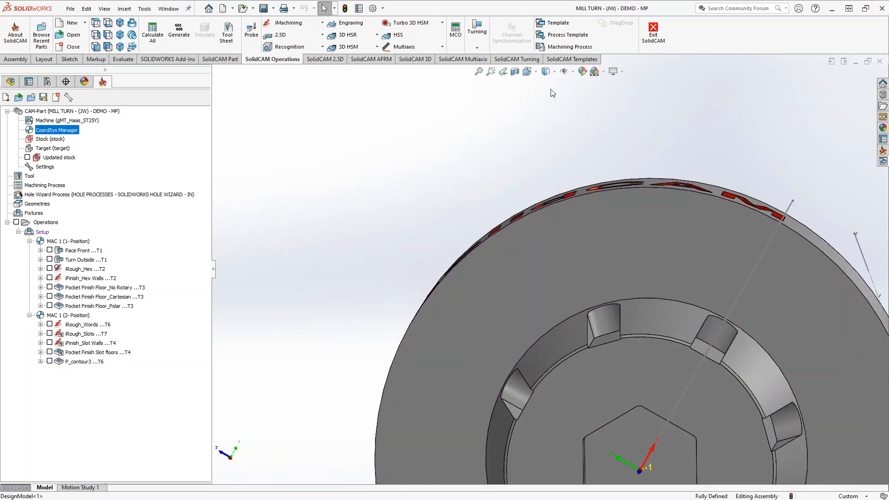
pyautogui.click(546, 71)
pyautogui.click(545, 141)
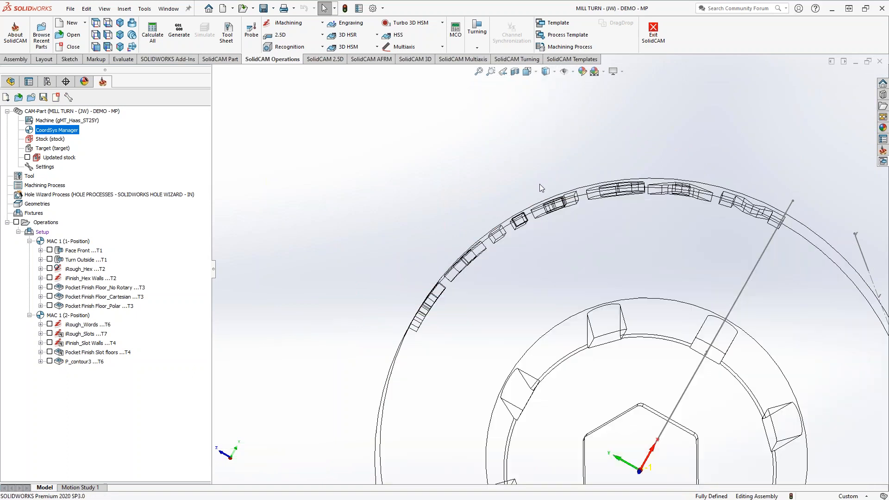
pyautogui.moveTo(542, 241)
pyautogui.mouseDown(button='middle')
pyautogui.moveTo(546, 273)
pyautogui.moveTo(596, 306)
pyautogui.moveTo(560, 201)
pyautogui.mouseUp(button='middle')
pyautogui.click(546, 71)
pyautogui.click(551, 85)
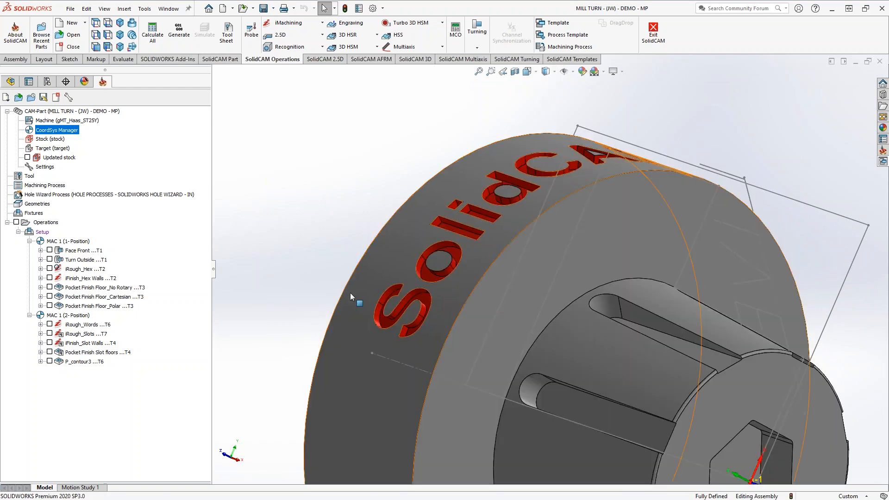
# Inspect the toolpath of the iRough_Words operation on the engraved letters, leaving it hidden.
pyautogui.click(49, 324)
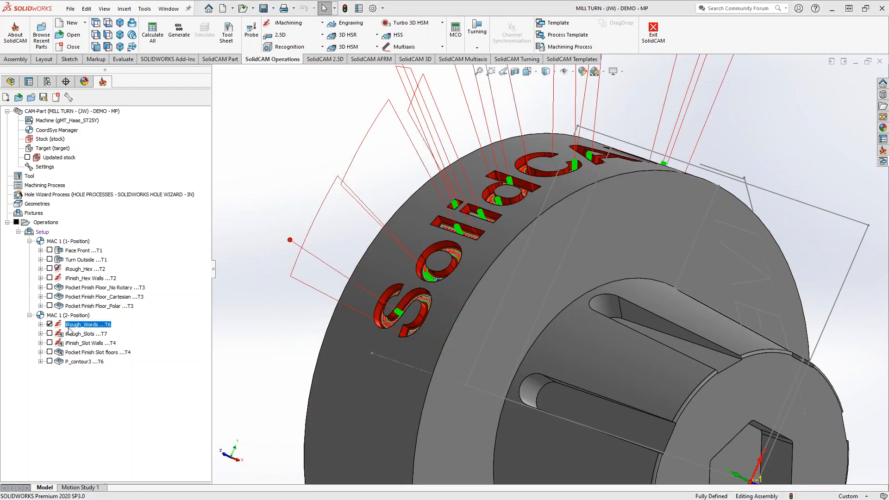
pyautogui.moveTo(356, 294); pyautogui.dragTo(426, 335, button='middle')
pyautogui.scroll(-2, 435, 329)
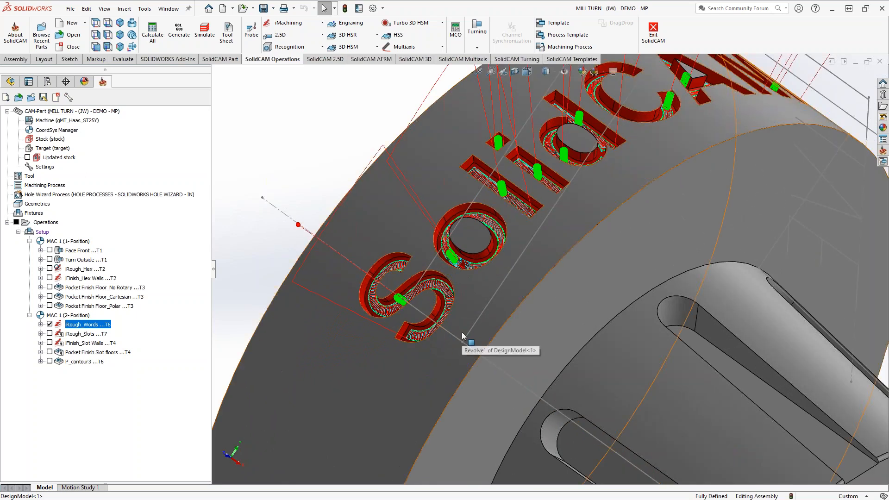
pyautogui.click(50, 324)
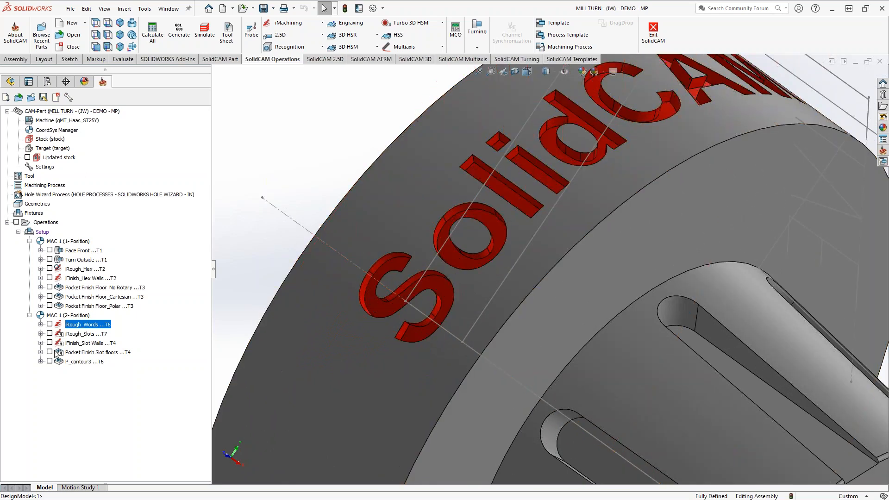
# Inspect the toolpath of the P_contour3 operation on the letter M, leaving it hidden.
pyautogui.click(50, 362)
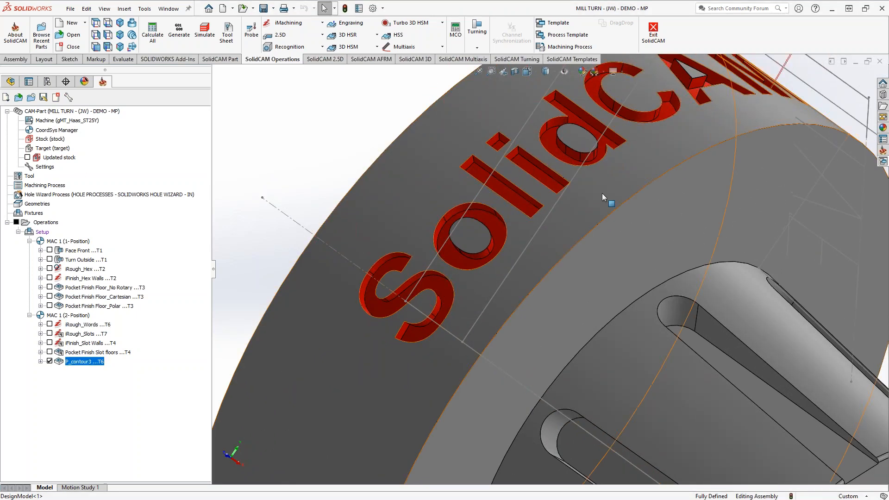
pyautogui.scroll(4, 602, 195)
pyautogui.moveTo(602, 197); pyautogui.dragTo(555, 259, button='middle')
pyautogui.scroll(-5, 665, 180)
pyautogui.moveTo(704, 199); pyautogui.dragTo(686, 189, button='middle')
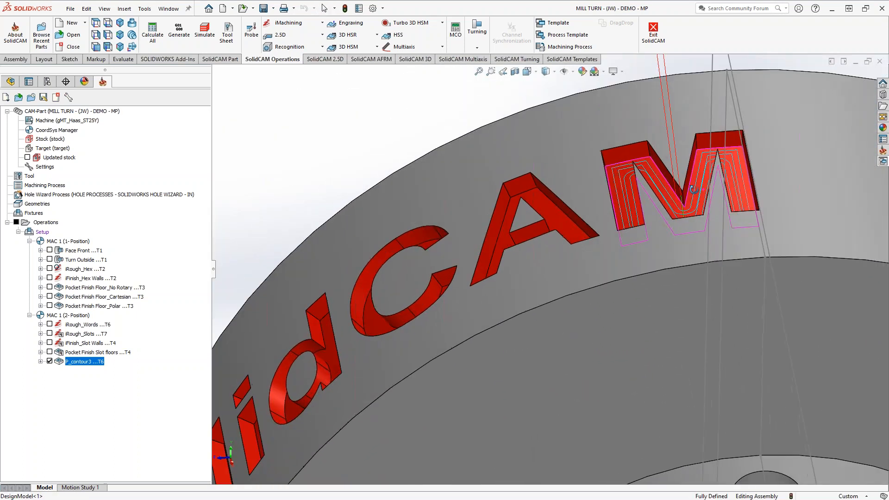
pyautogui.click(50, 362)
pyautogui.scroll(6, 438, 324)
pyautogui.moveTo(446, 341); pyautogui.dragTo(489, 273, button='middle')
pyautogui.moveTo(553, 283); pyautogui.dragTo(477, 345, button='middle')
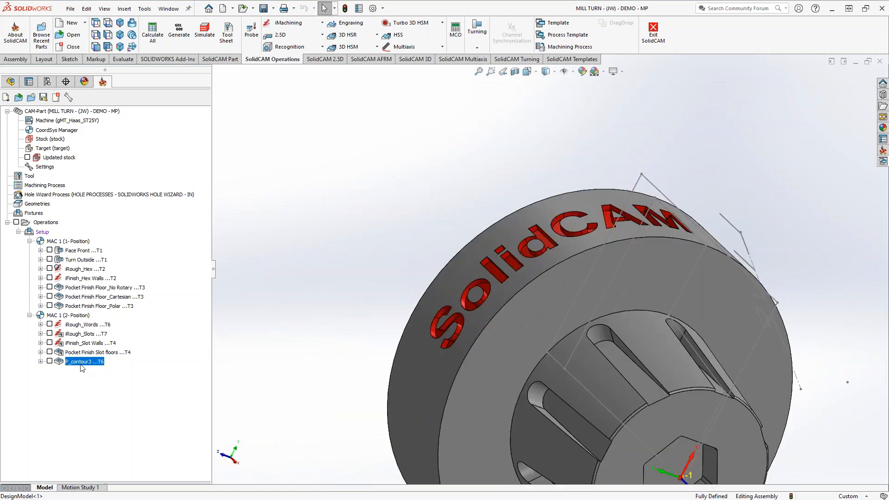
# Add a new Pocket milling operation after P_contour3 and move its dialog clear of the operations tree.
pyautogui.rightClick(83, 362)
pyautogui.moveTo(189, 25)
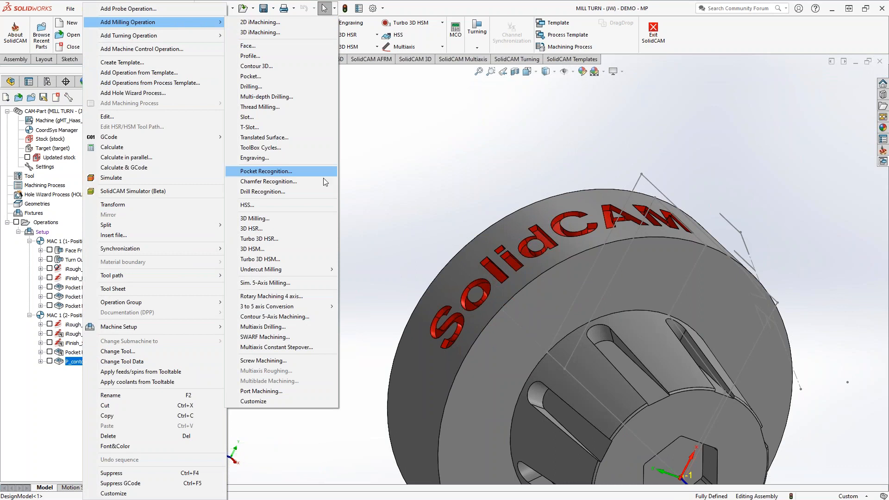
pyautogui.click(267, 76)
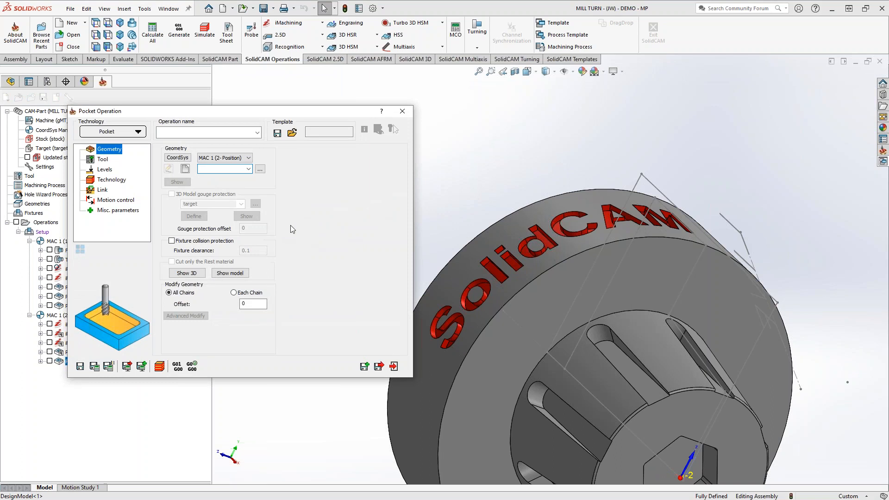
pyautogui.moveTo(215, 115); pyautogui.dragTo(263, 128)
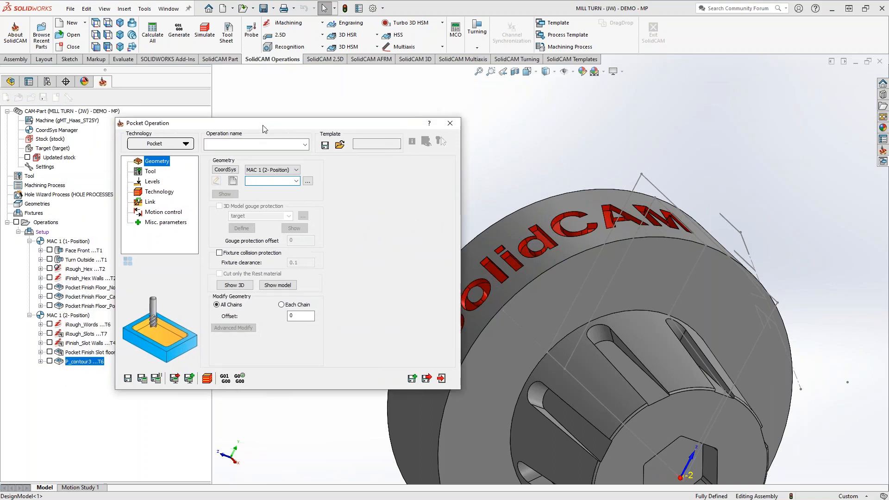
# Start a new geometry for the pocket operation and set its type to Wrapped around the X axis.
pyautogui.scroll(4, 666, 412)
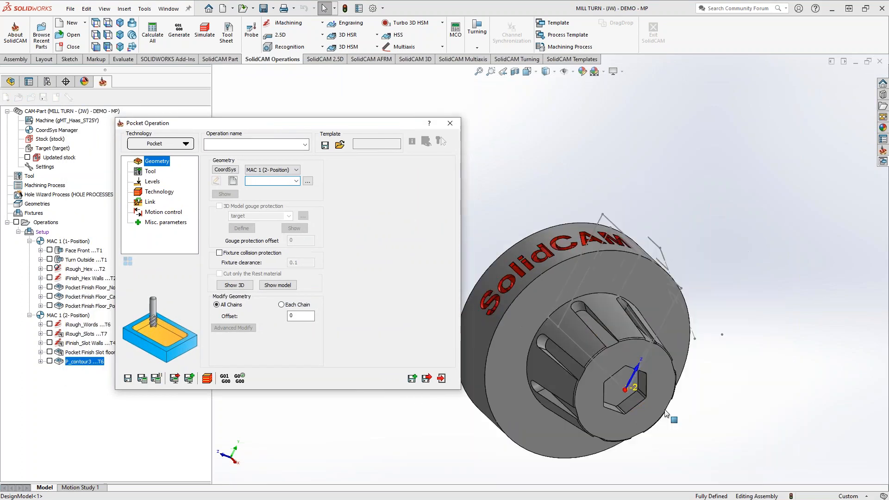
pyautogui.moveTo(637, 352); pyautogui.dragTo(600, 341, button='middle')
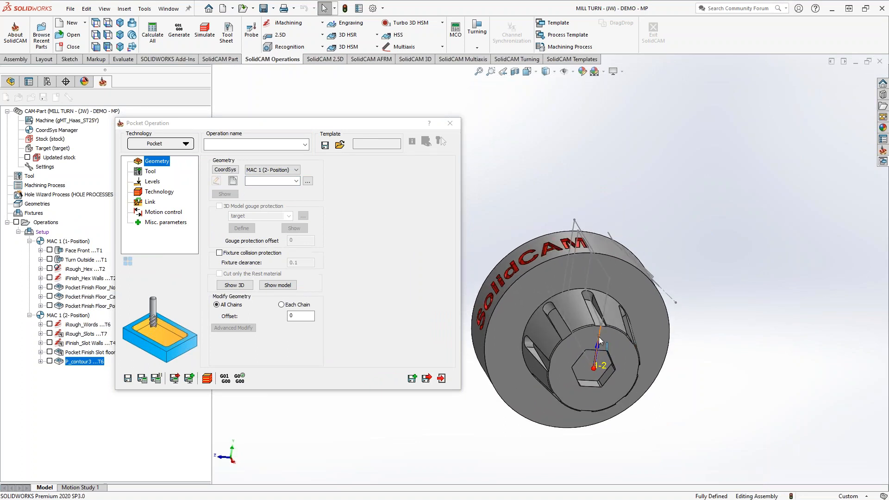
pyautogui.scroll(-2, 600, 341)
pyautogui.moveTo(600, 355); pyautogui.dragTo(618, 374, button='middle')
pyautogui.scroll(-3, 579, 208)
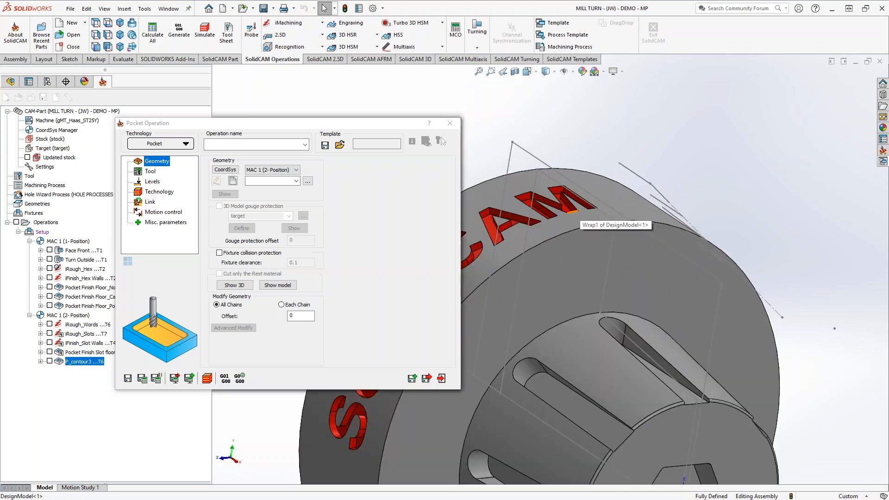
pyautogui.scroll(-4, 579, 208)
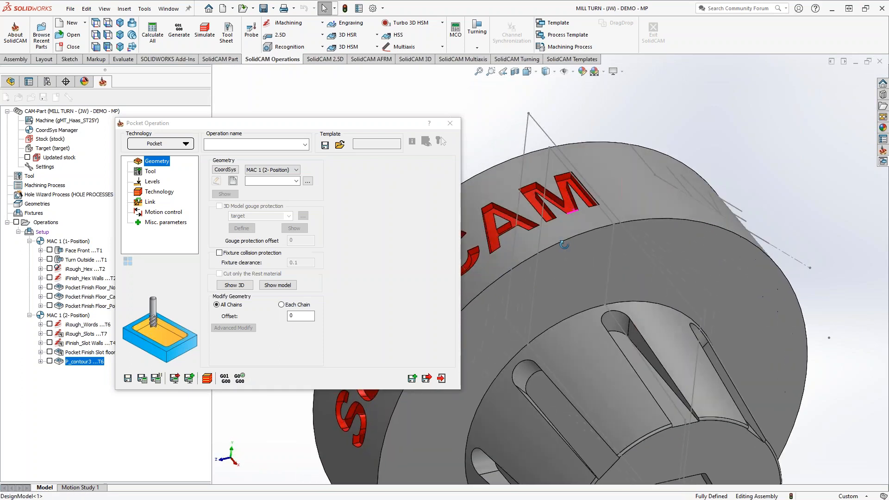
pyautogui.click(235, 181)
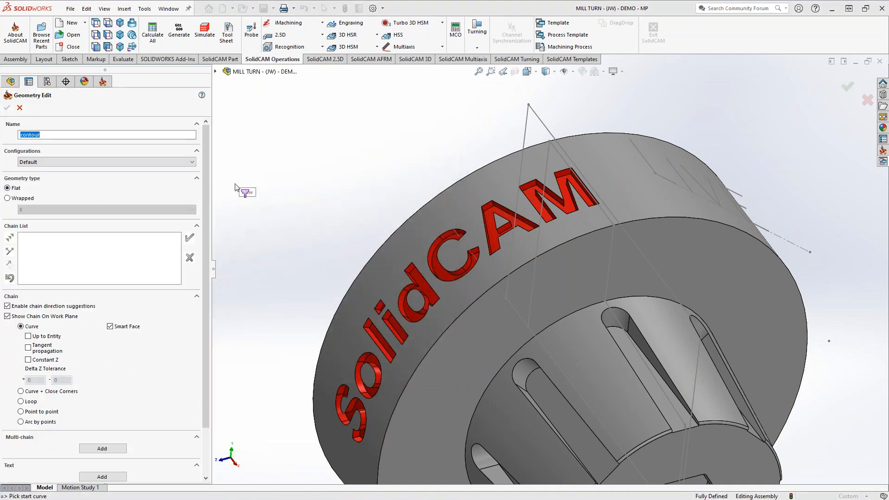
pyautogui.scroll(-5, 552, 193)
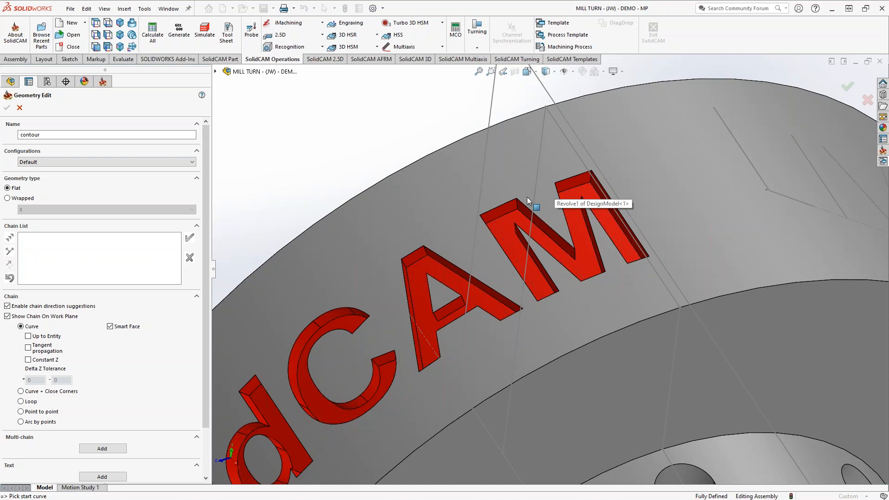
pyautogui.click(7, 198)
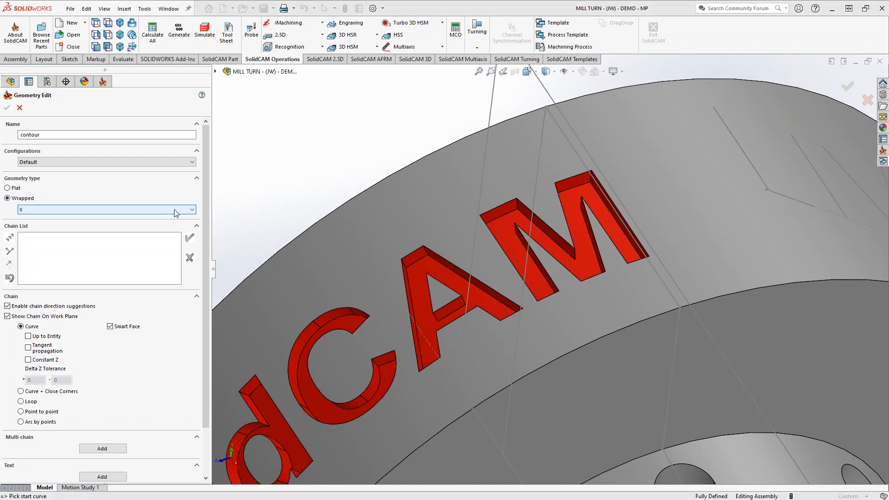
pyautogui.click(174, 210)
pyautogui.click(174, 210)
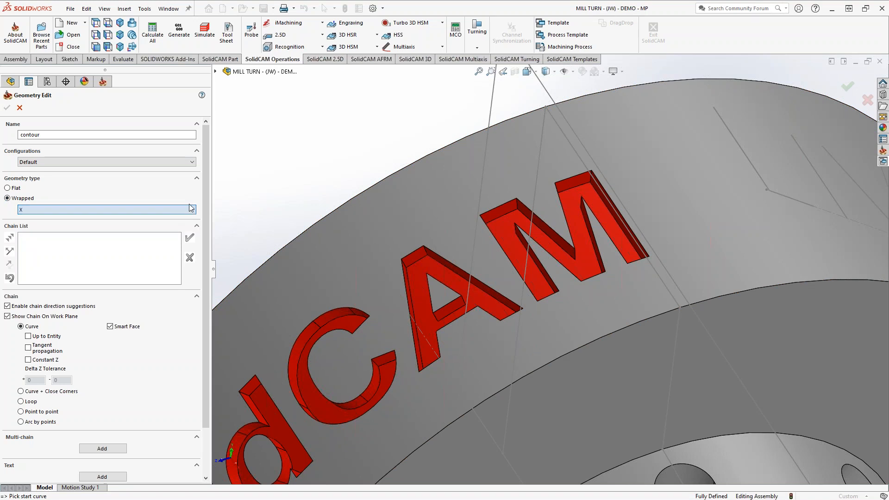
# Examine how the coordinate system at the hex end is oriented relative to the lettering around the outer diameter.
pyautogui.scroll(6, 294, 191)
pyautogui.moveTo(521, 366); pyautogui.dragTo(506, 321, button='middle')
pyautogui.scroll(-3, 622, 443)
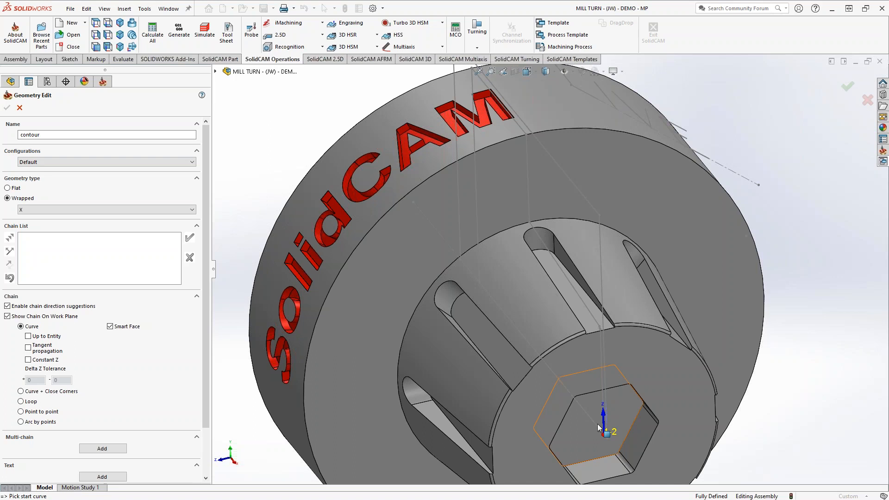
pyautogui.moveTo(600, 428)
pyautogui.mouseDown(button='middle')
pyautogui.moveTo(609, 417)
pyautogui.moveTo(640, 421)
pyautogui.moveTo(603, 424)
pyautogui.moveTo(621, 426)
pyautogui.mouseUp(button='middle')
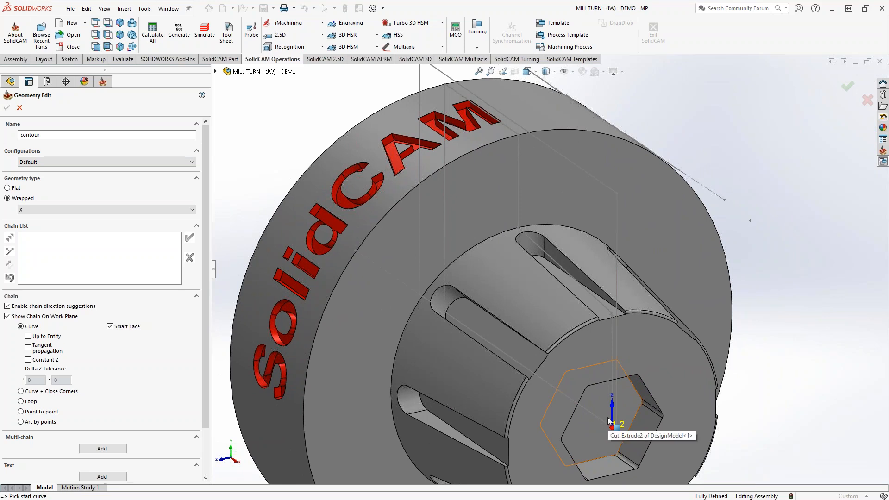
pyautogui.moveTo(609, 421); pyautogui.dragTo(581, 409, button='middle')
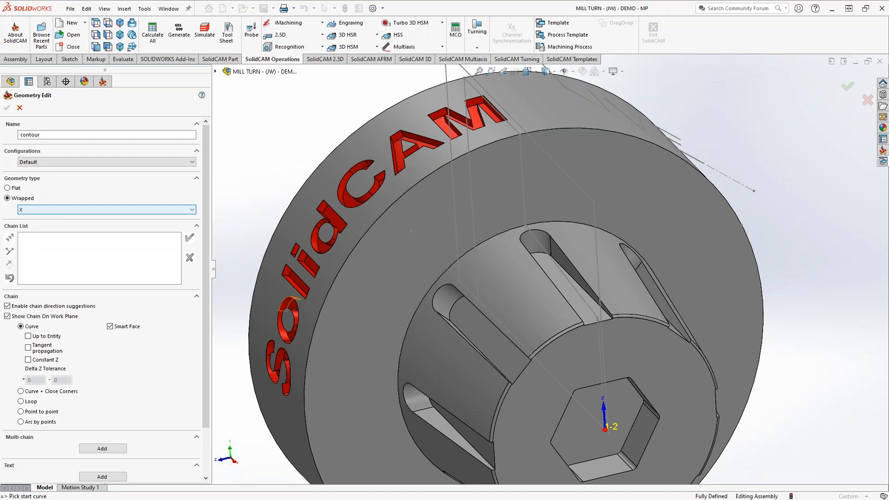
pyautogui.moveTo(591, 406); pyautogui.dragTo(592, 387, button='middle')
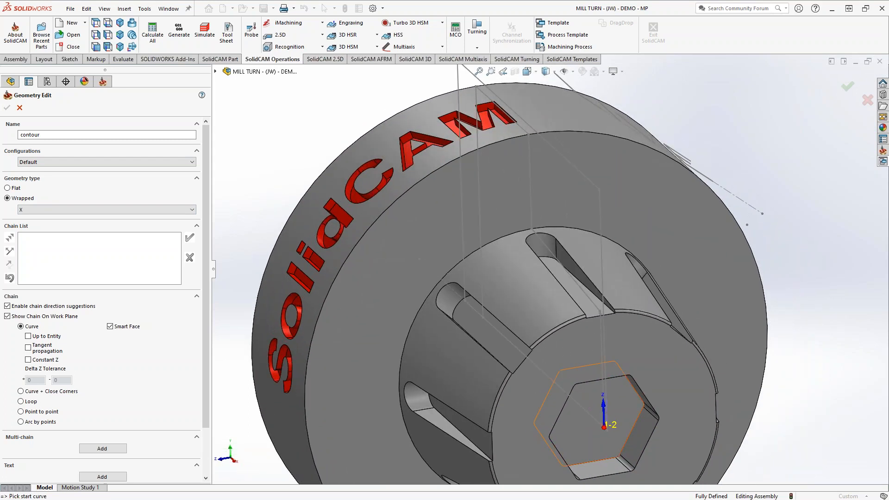
pyautogui.moveTo(376, 410); pyautogui.dragTo(429, 385, button='middle')
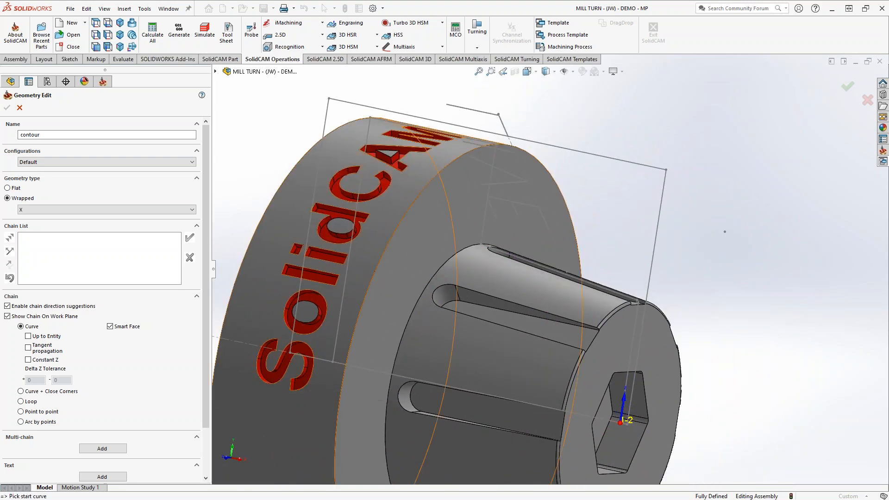
pyautogui.scroll(-2, 324, 387)
pyautogui.scroll(3, 336, 399)
pyautogui.scroll(-4, 336, 399)
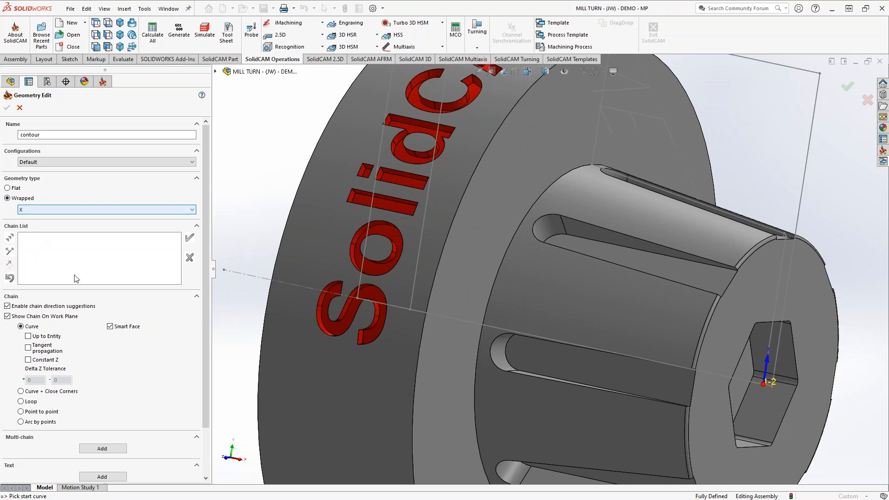
pyautogui.scroll(-3, 380, 249)
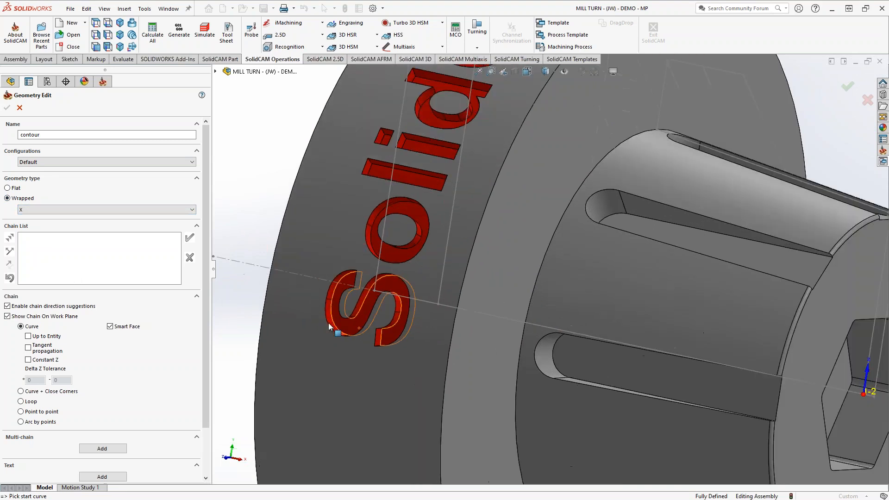
pyautogui.click(380, 248)
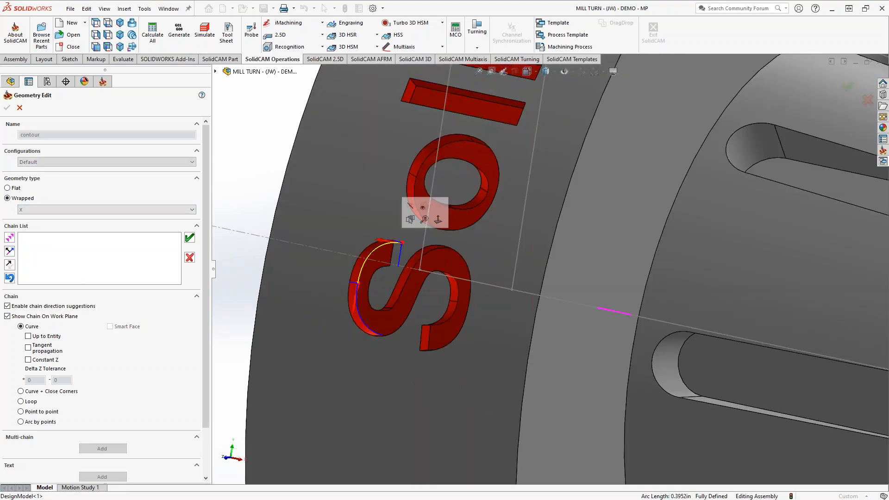
pyautogui.click(28, 347)
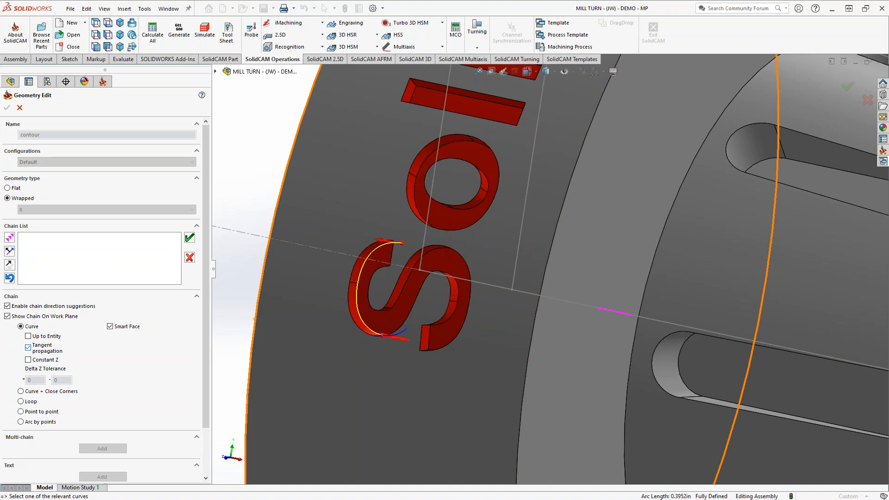
pyautogui.click(28, 348)
pyautogui.click(10, 237)
pyautogui.click(9, 237)
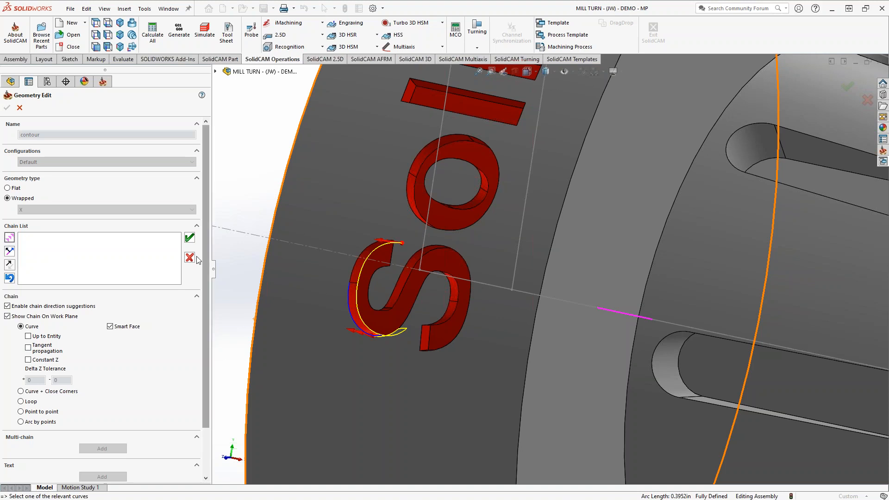
pyautogui.click(190, 257)
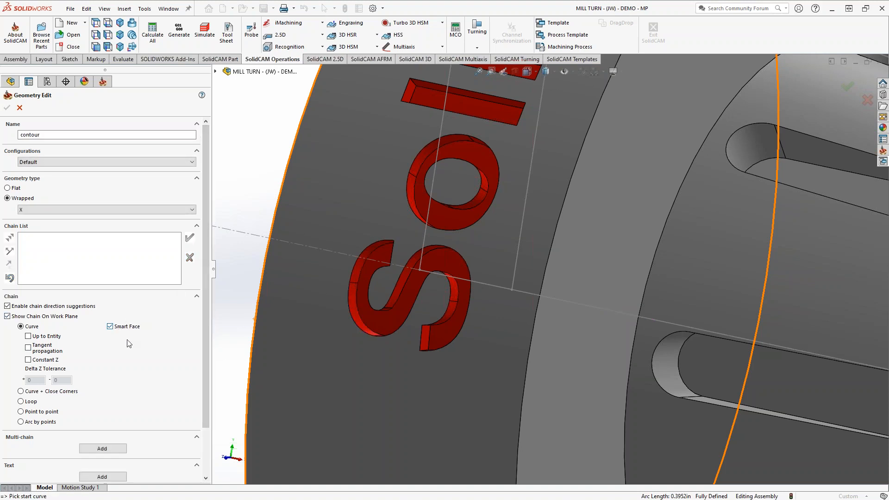
# Define the pocket chain by face selection in multi-chain mode, picking the floor face of the engraved letter S.
pyautogui.click(377, 319)
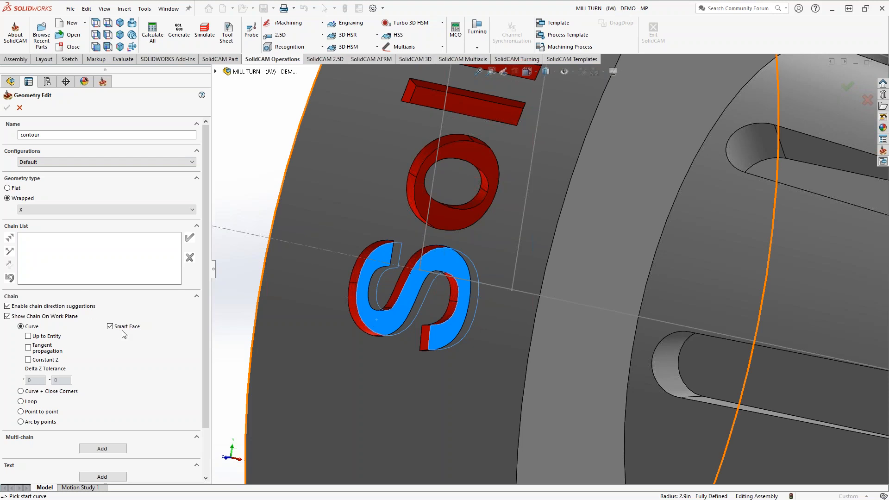
pyautogui.click(102, 449)
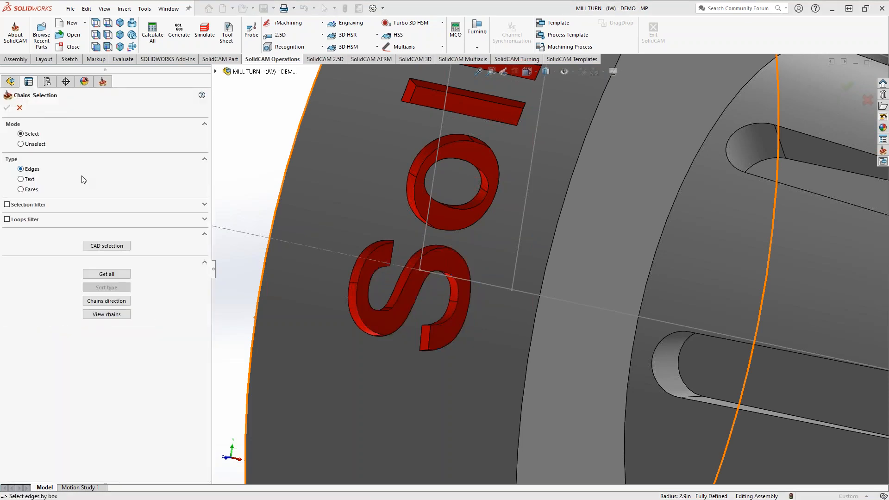
pyautogui.click(21, 189)
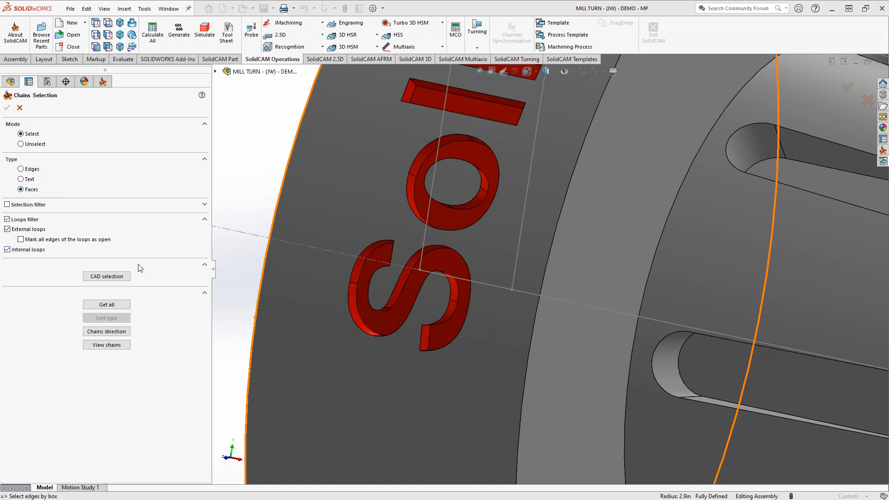
pyautogui.click(379, 318)
pyautogui.click(7, 107)
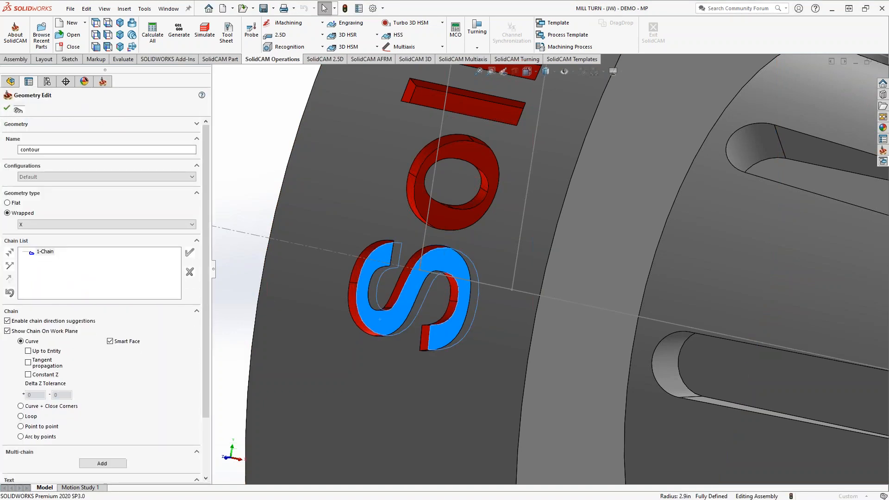
# Examine how the letter S chain lies relative to the part with and without its display on the work plane.
pyautogui.moveTo(387, 275); pyautogui.dragTo(337, 304, button='middle')
pyautogui.scroll(2, 473, 361)
pyautogui.moveTo(463, 324)
pyautogui.mouseDown(button='middle')
pyautogui.moveTo(528, 319)
pyautogui.moveTo(456, 324)
pyautogui.mouseUp(button='middle')
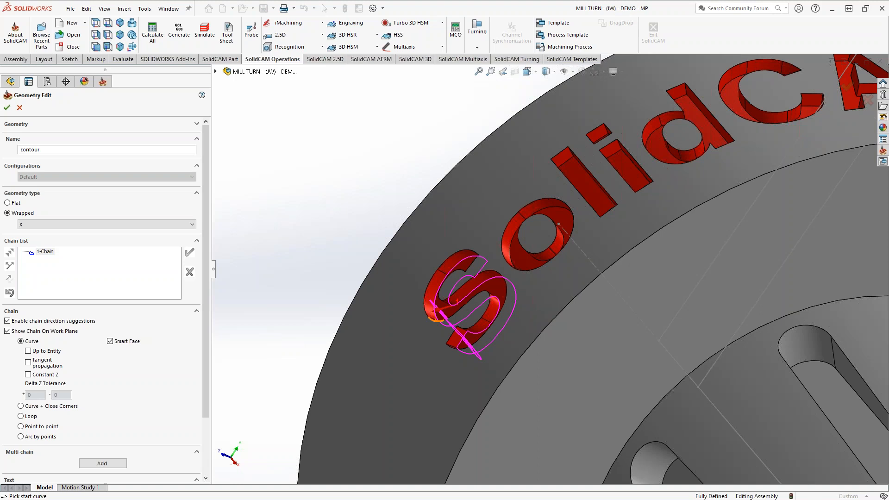
pyautogui.moveTo(484, 363); pyautogui.dragTo(429, 353, button='middle')
pyautogui.scroll(-3, 481, 353)
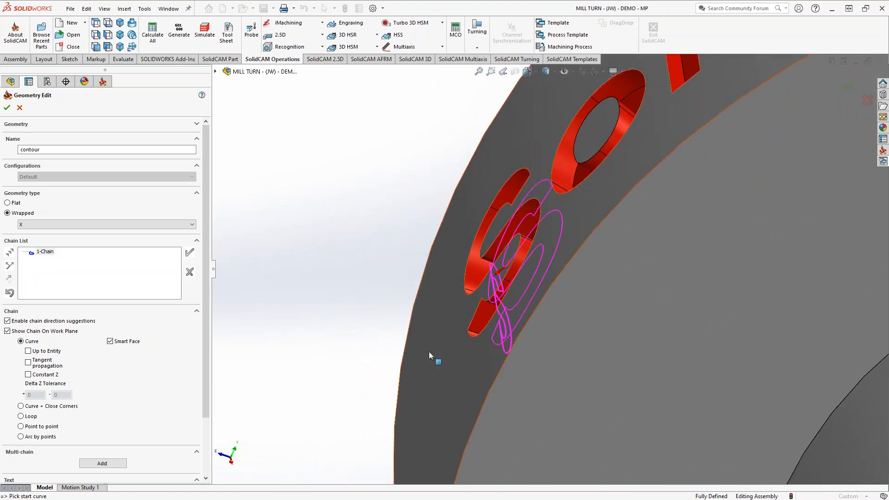
pyautogui.click(8, 331)
pyautogui.click(8, 331)
pyautogui.scroll(5, 484, 377)
pyautogui.moveTo(570, 348); pyautogui.dragTo(825, 319, button='middle')
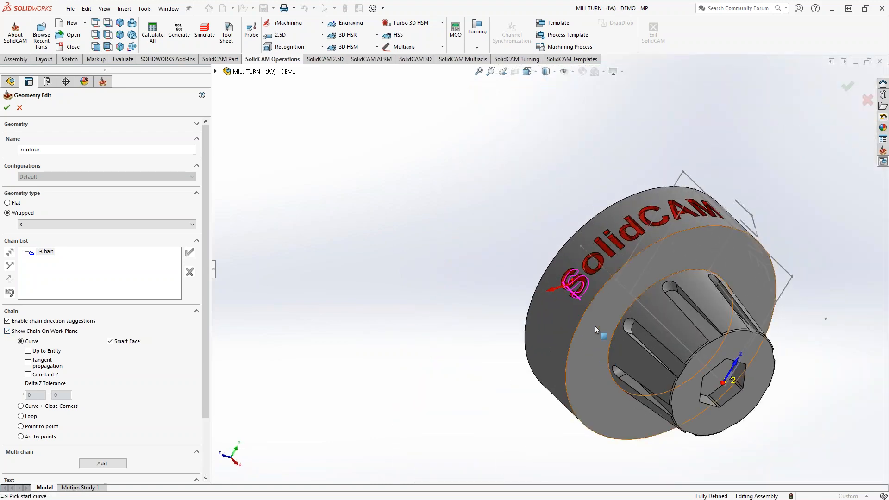
pyautogui.scroll(-5, 579, 287)
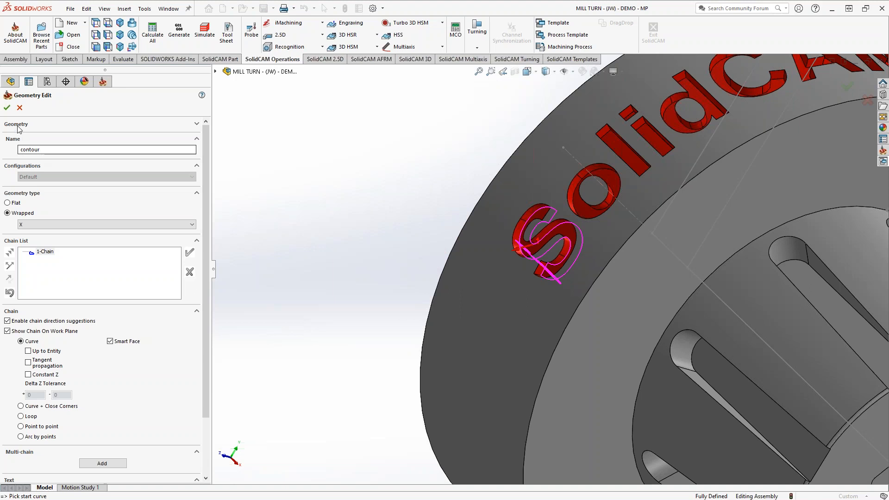
# Accept the wrapped geometry, preview its chain on the part and return to the pocket operation.
pyautogui.click(7, 107)
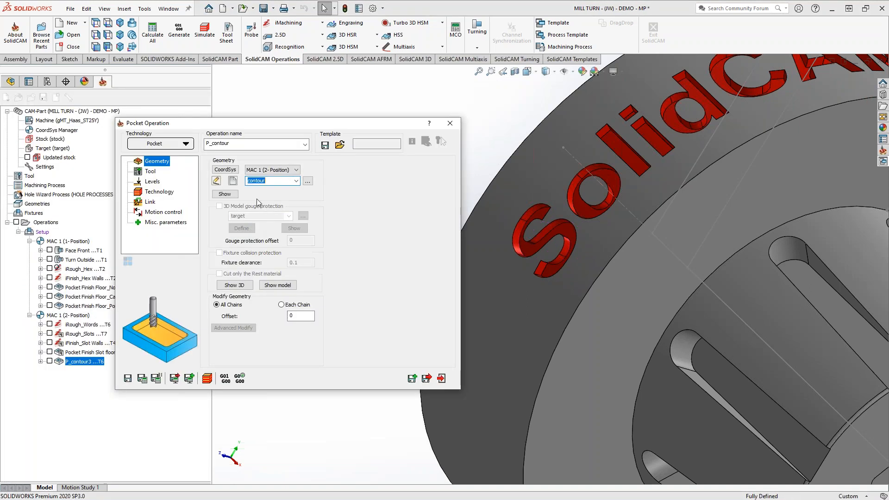
pyautogui.click(225, 194)
pyautogui.click(227, 195)
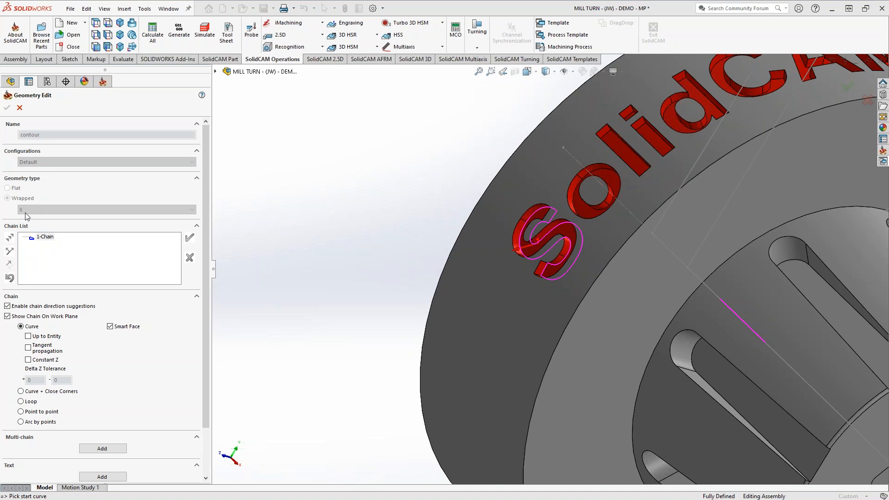
pyautogui.click(20, 108)
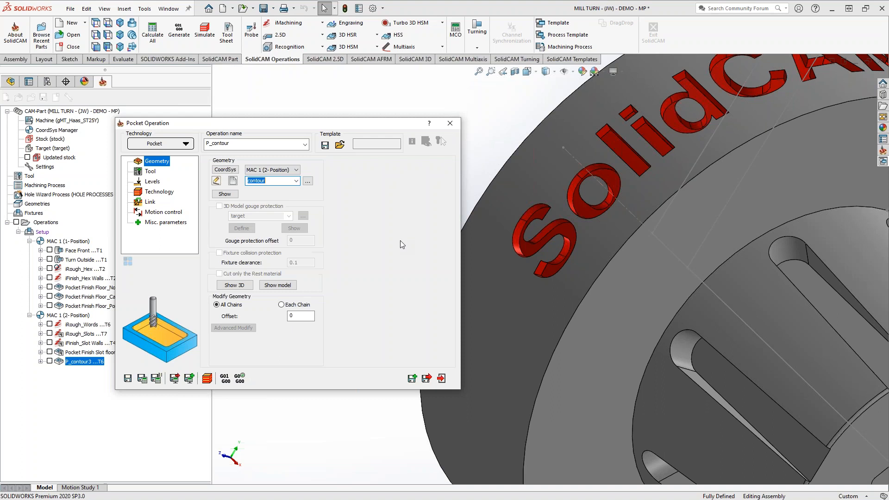
# Assign tool 6, the 0.0625 inch end mill, to the pocket operation.
pyautogui.click(150, 172)
pyautogui.click(259, 303)
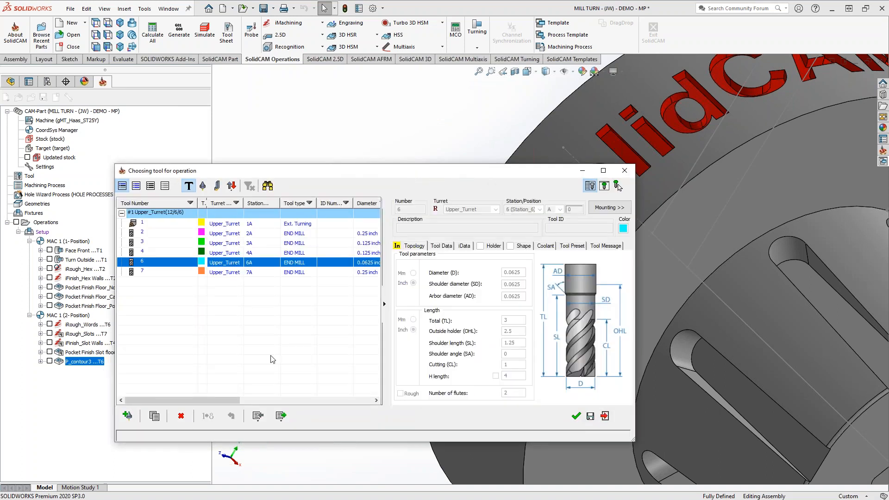
pyautogui.click(577, 417)
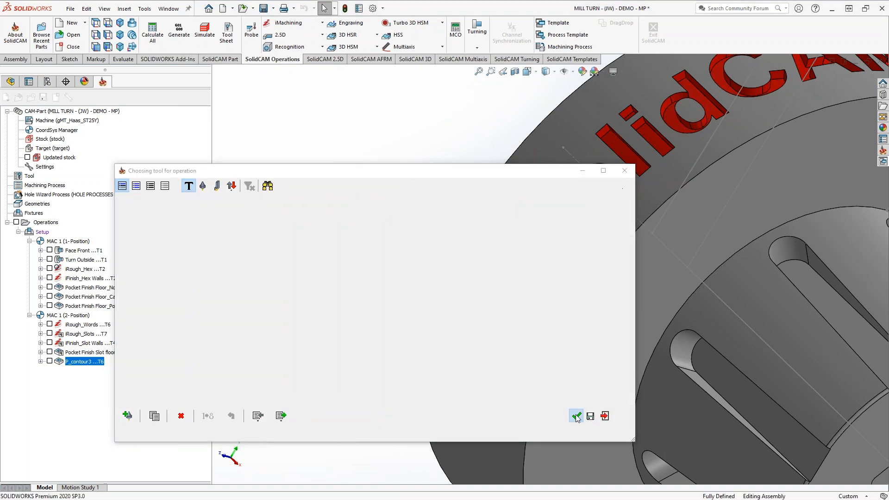
# Set the pocket's upper level to 3 by picking the part's outer diameter face.
pyautogui.click(148, 185)
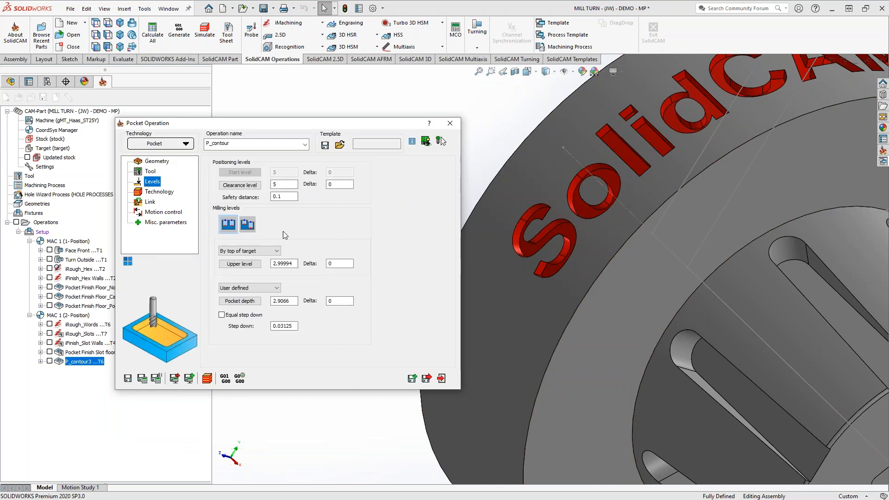
pyautogui.click(290, 263)
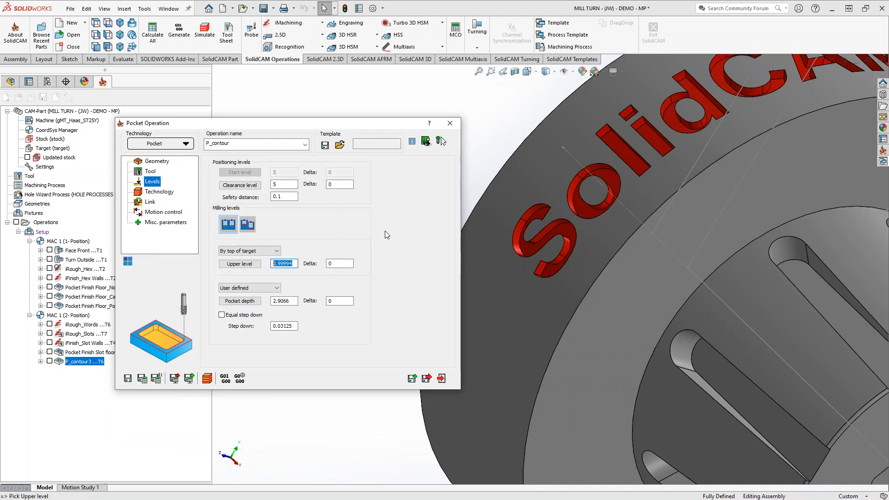
pyautogui.click(518, 313)
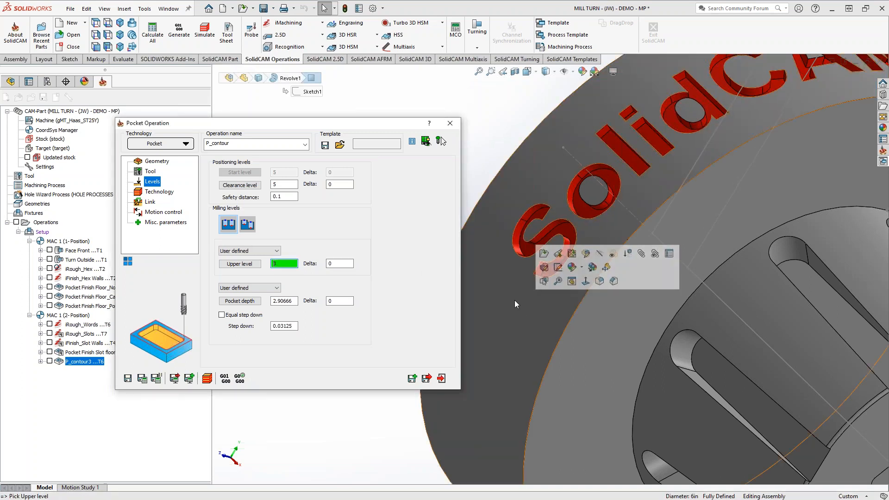
pyautogui.scroll(5, 519, 304)
pyautogui.scroll(-1, 532, 292)
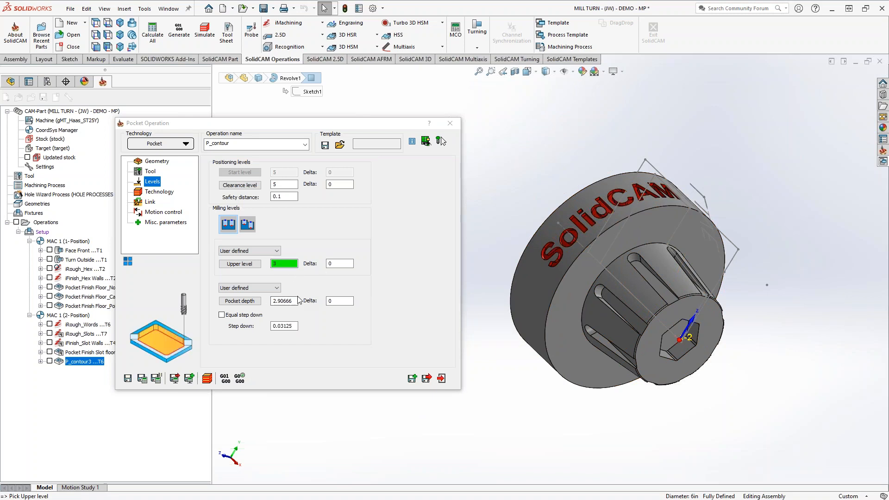
# Define the pocket depth by picking the floor face of the engraved letter S.
pyautogui.click(240, 301)
pyautogui.scroll(-5, 553, 257)
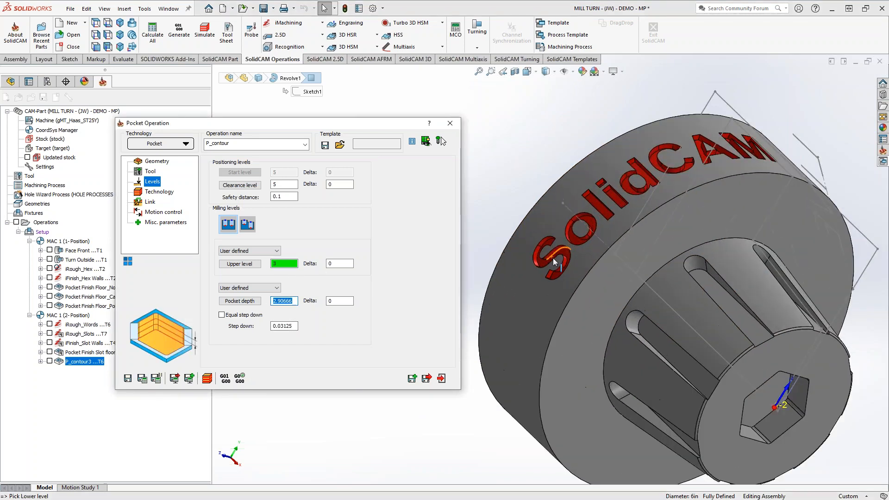
pyautogui.scroll(-2, 552, 258)
pyautogui.click(556, 262)
pyautogui.scroll(-2, 556, 264)
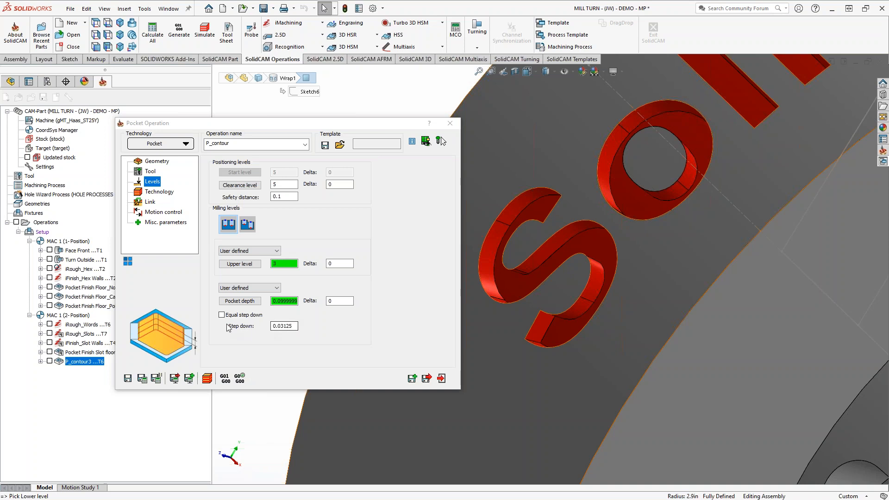
# Set the step down to 1, then save and calculate the pocket operation.
pyautogui.doubleClick(293, 326)
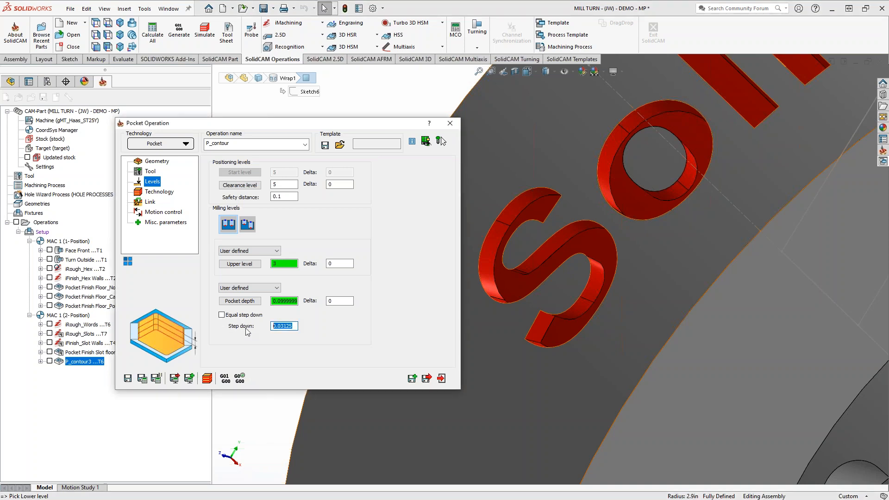
pyautogui.write('1')
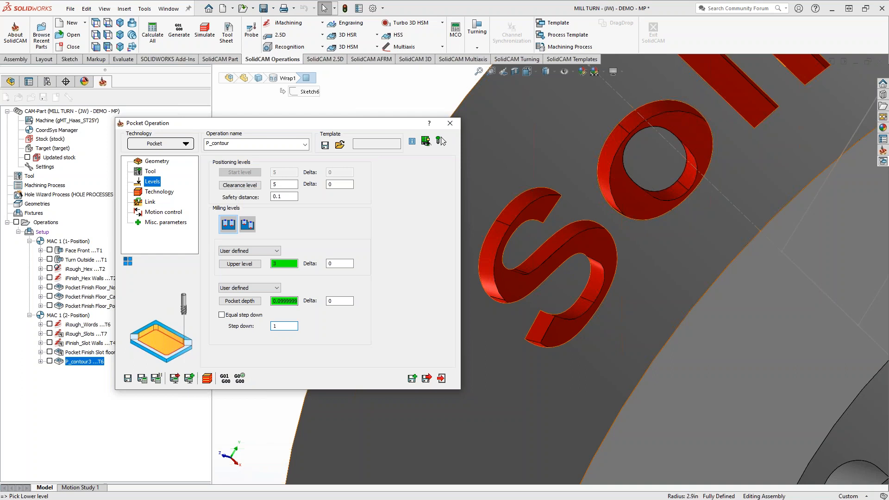
pyautogui.click(159, 192)
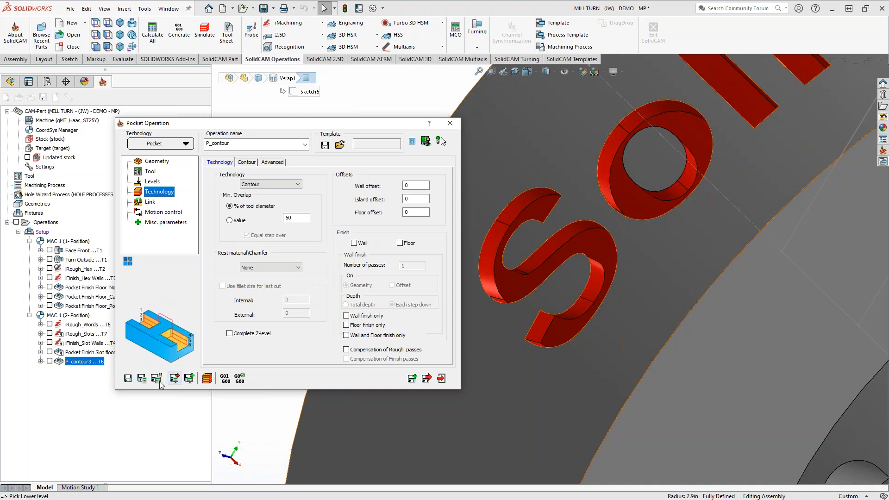
pyautogui.click(142, 378)
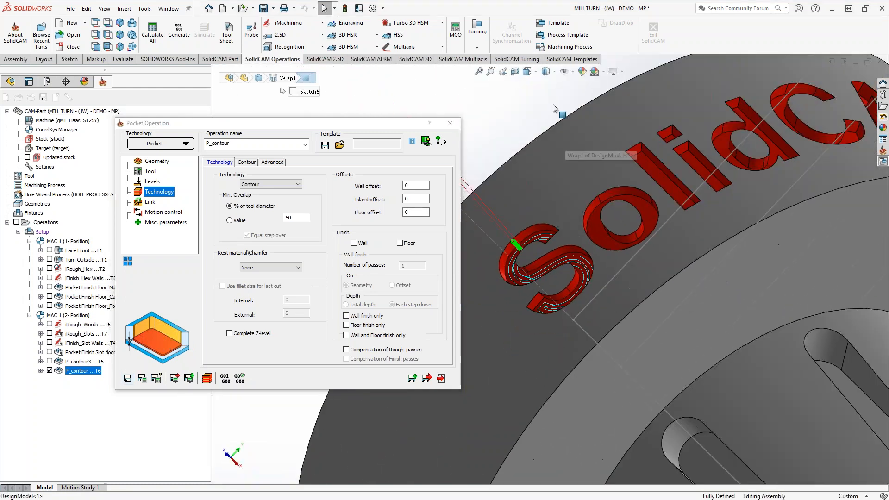
# Inspect the pocket toolpath's depth at the letter S in wireframe display, then restore the shaded display.
pyautogui.click(547, 82)
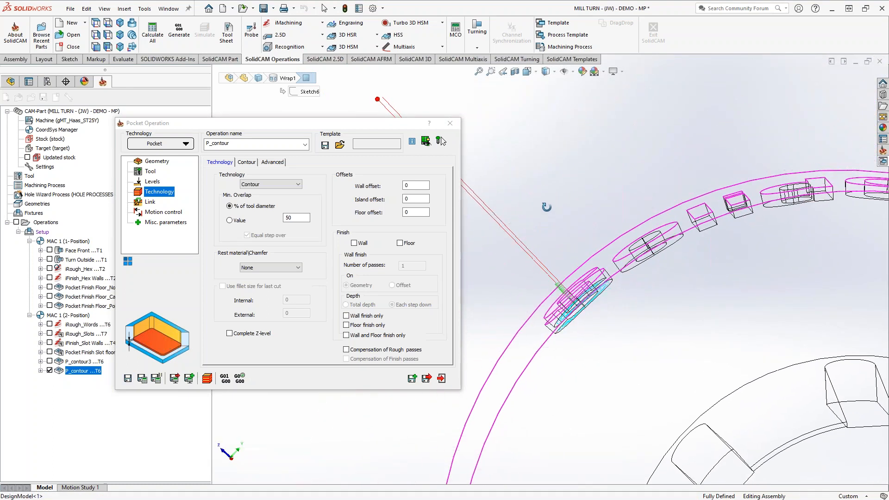
pyautogui.moveTo(542, 199); pyautogui.dragTo(540, 197, button='middle')
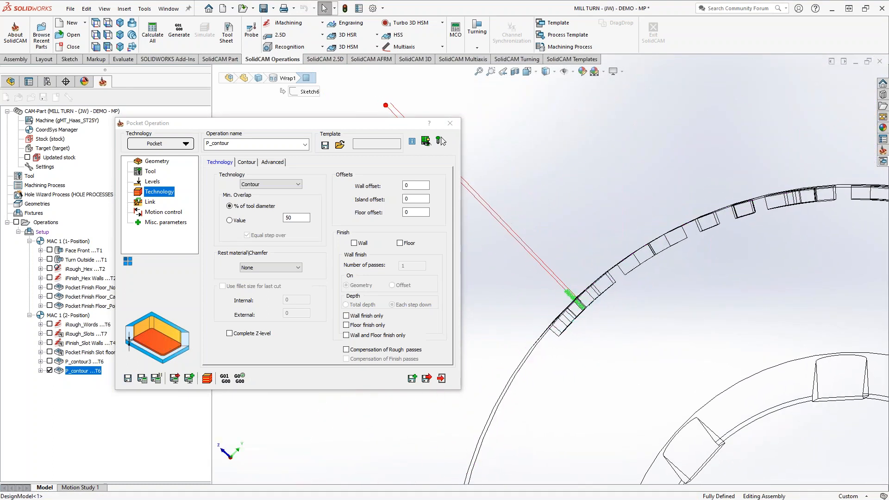
pyautogui.scroll(-4, 582, 322)
pyautogui.scroll(-1, 583, 296)
pyautogui.moveTo(583, 297); pyautogui.dragTo(590, 305, button='middle')
pyautogui.click(548, 73)
pyautogui.click(547, 85)
pyautogui.scroll(4, 632, 268)
pyautogui.moveTo(583, 304)
pyautogui.mouseDown(button='middle')
pyautogui.moveTo(549, 276)
pyautogui.moveTo(557, 292)
pyautogui.mouseUp(button='middle')
pyautogui.scroll(4, 548, 274)
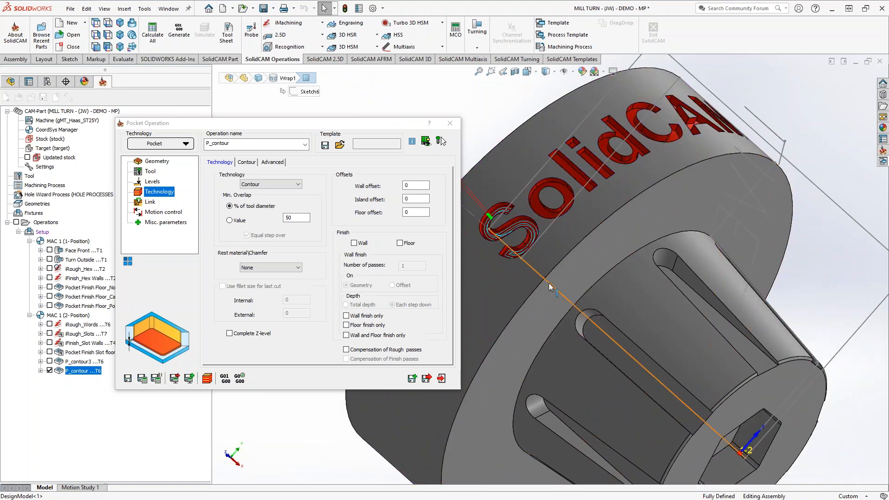
# Review the 4th-axis motion control settings and coordinate type choices, keep Polar, and close the pocket operation.
pyautogui.click(164, 212)
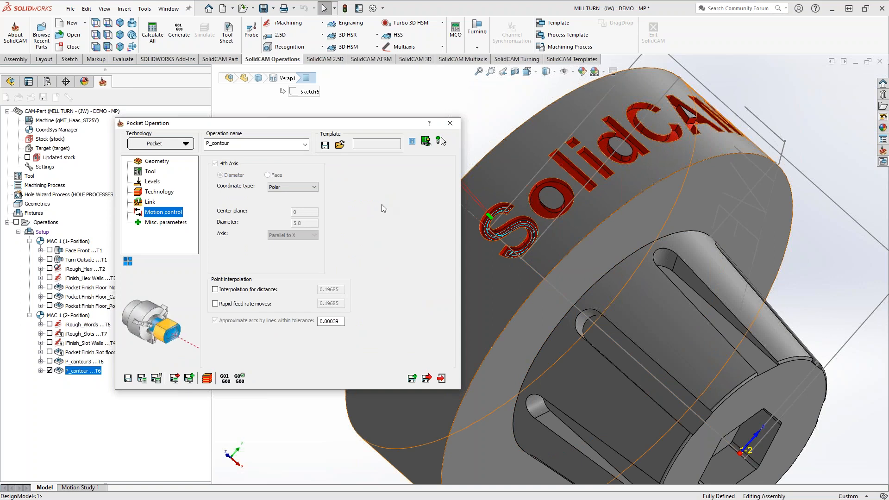
pyautogui.click(313, 187)
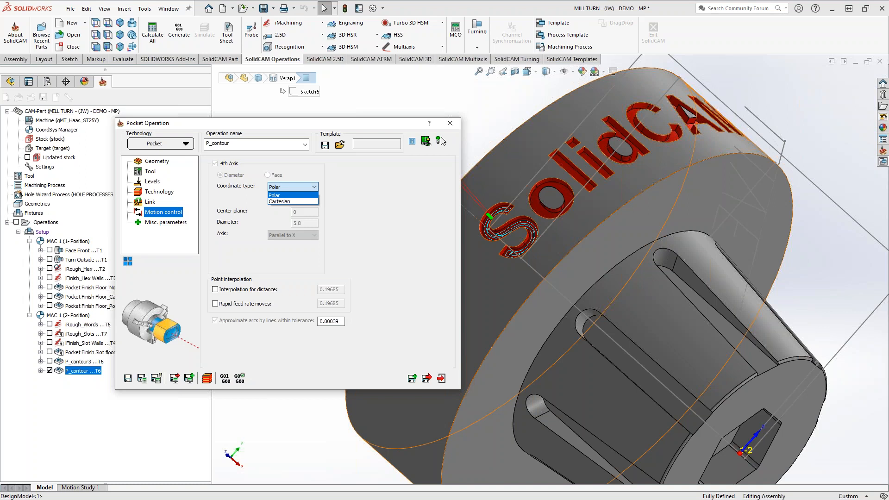
pyautogui.click(369, 230)
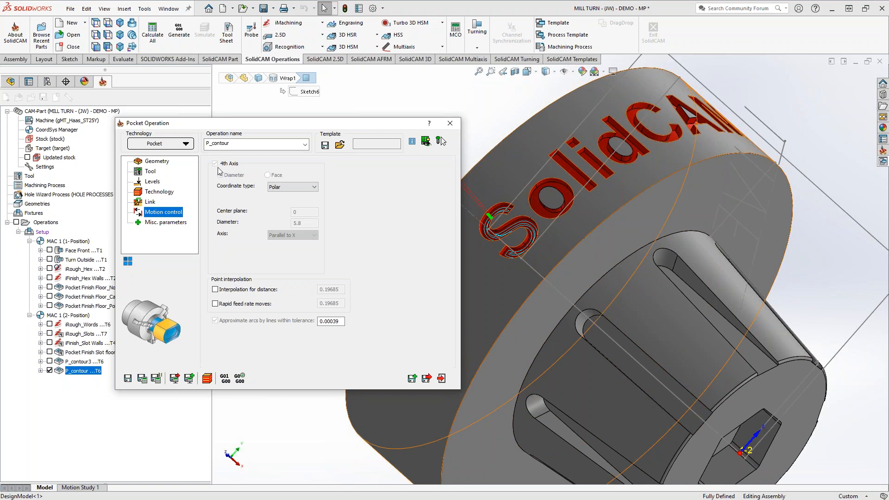
pyautogui.middleClick(537, 260)
pyautogui.moveTo(537, 260); pyautogui.dragTo(511, 225, button='middle')
pyautogui.scroll(5, 521, 243)
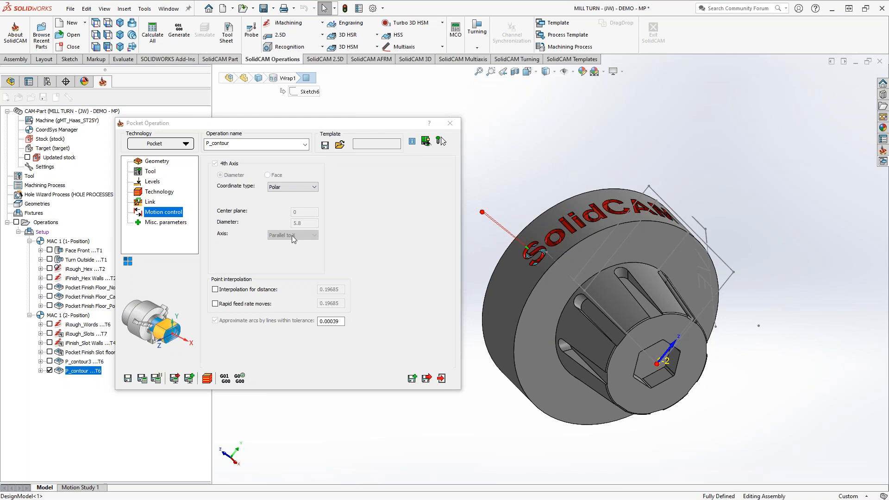
pyautogui.click(456, 121)
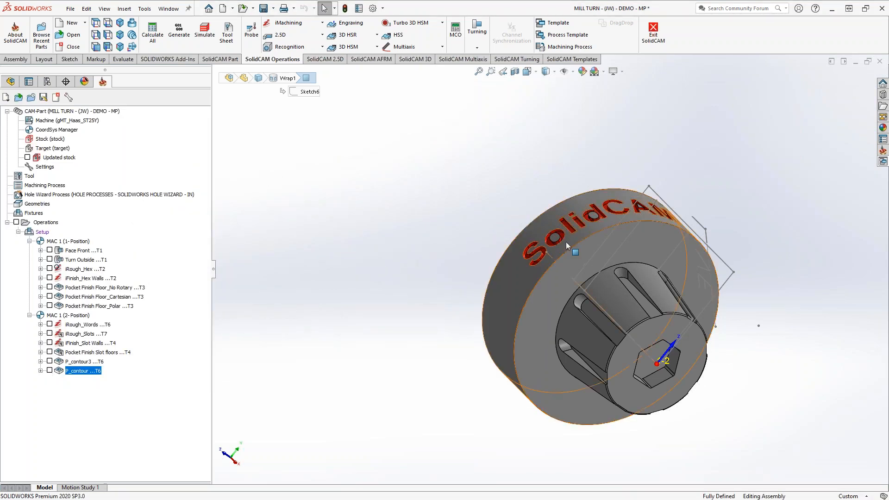
# Examine the single-line LIVE sketch lettering beside the engraved text on the part's outer diameter.
pyautogui.moveTo(572, 249); pyautogui.dragTo(577, 284, button='middle')
pyautogui.moveTo(640, 286); pyautogui.dragTo(562, 278, button='middle')
pyautogui.scroll(-5, 574, 237)
pyautogui.scroll(-2, 651, 229)
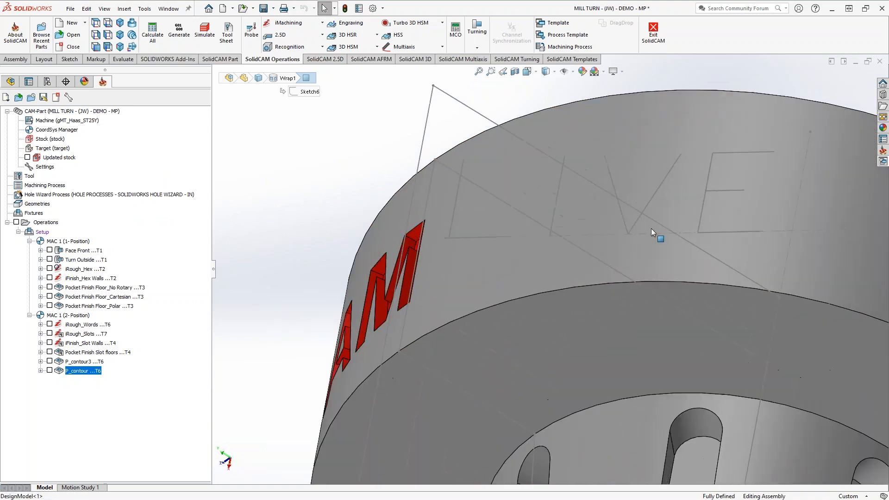
pyautogui.moveTo(659, 221)
pyautogui.mouseDown(button='middle')
pyautogui.moveTo(677, 208)
pyautogui.moveTo(682, 185)
pyautogui.moveTo(634, 197)
pyautogui.moveTo(637, 206)
pyautogui.moveTo(664, 208)
pyautogui.mouseUp(button='middle')
pyautogui.press('Escape')
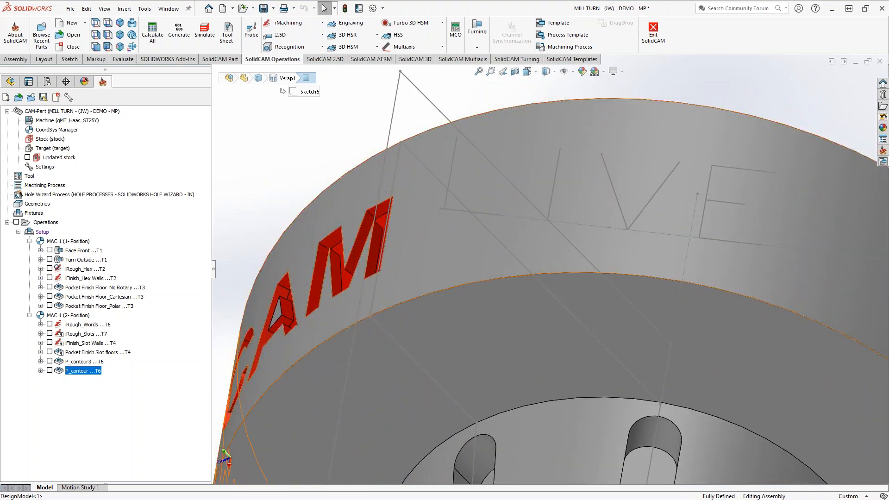
pyautogui.moveTo(633, 264)
pyautogui.mouseDown(button='middle')
pyautogui.moveTo(645, 158)
pyautogui.moveTo(622, 278)
pyautogui.mouseUp(button='middle')
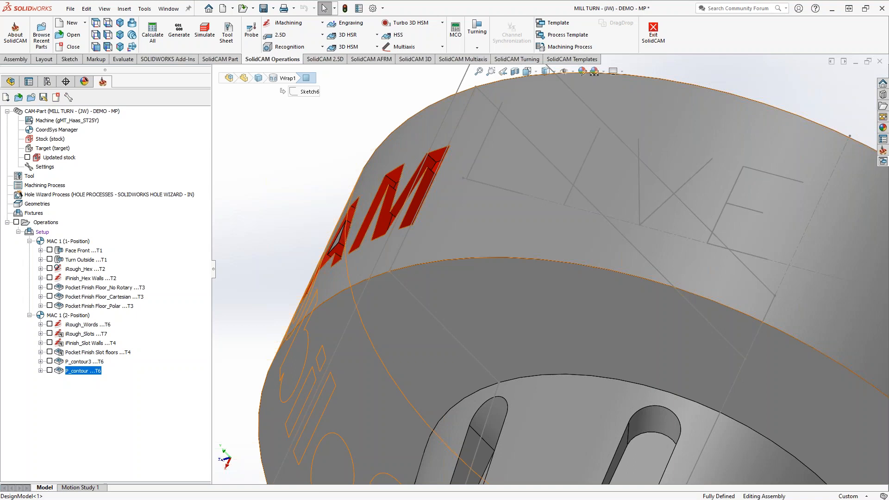
pyautogui.scroll(5, 585, 264)
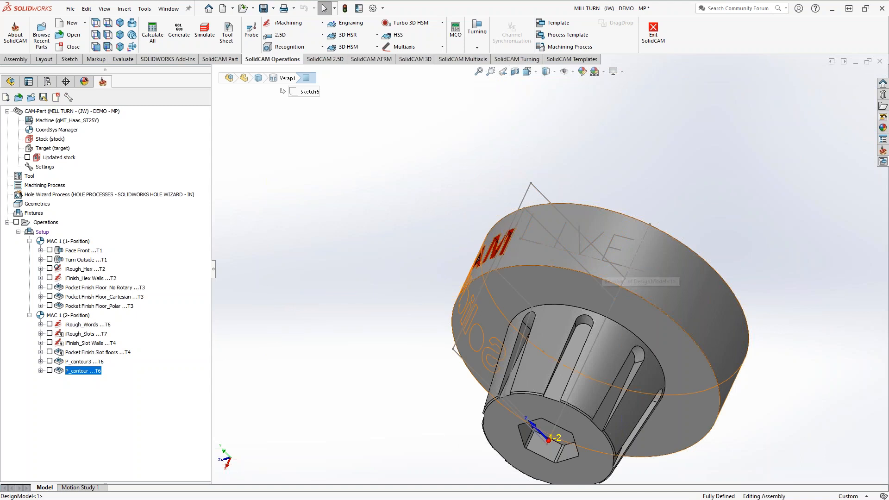
# Add a Profile milling operation on the MAC 1 (4- Position) coordinate system.
pyautogui.rightClick(83, 375)
pyautogui.moveTo(148, 24)
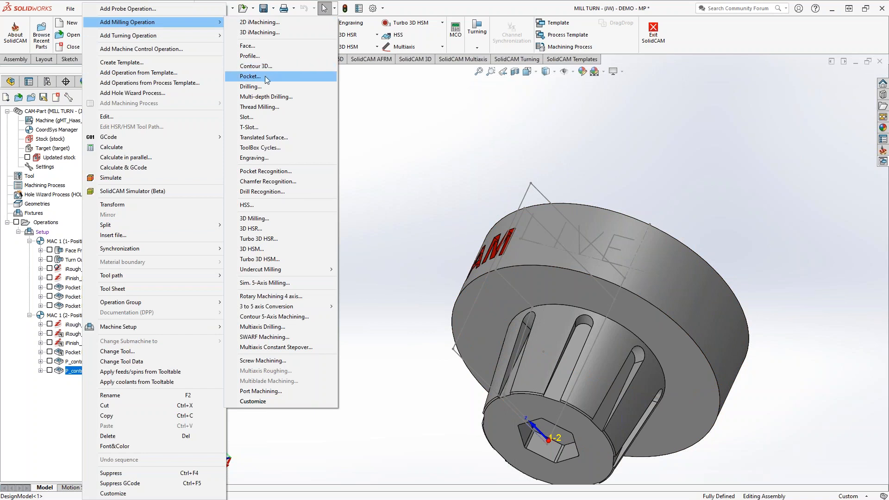
pyautogui.click(256, 57)
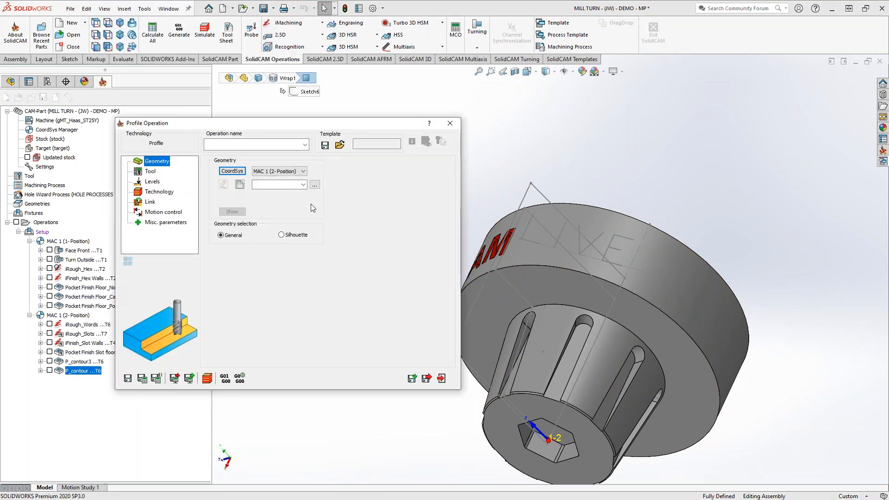
pyautogui.click(296, 171)
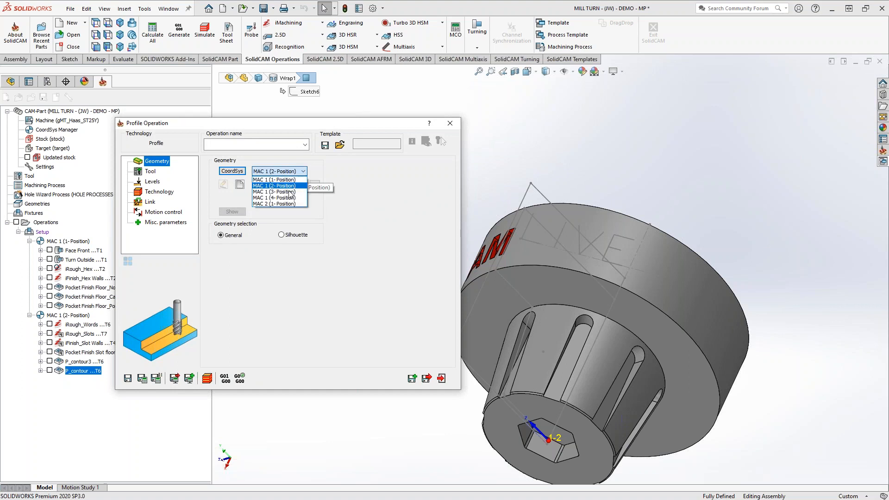
pyautogui.click(283, 199)
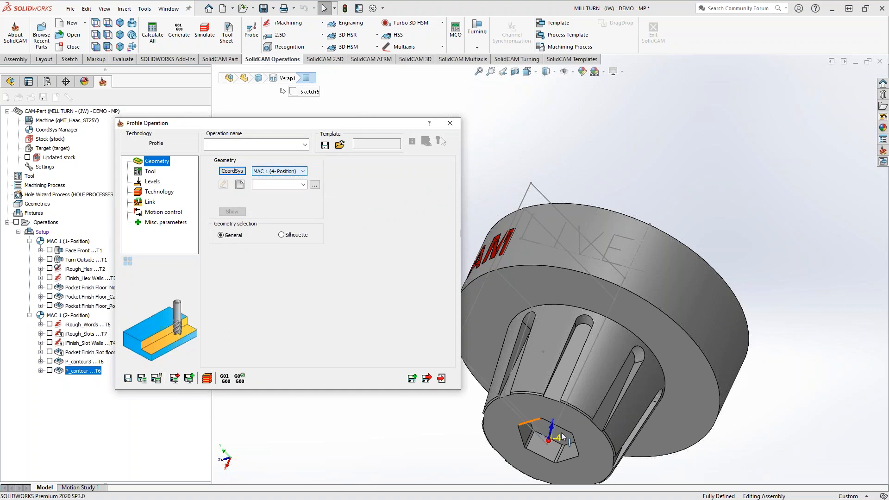
pyautogui.moveTo(606, 330); pyautogui.dragTo(597, 377, button='middle')
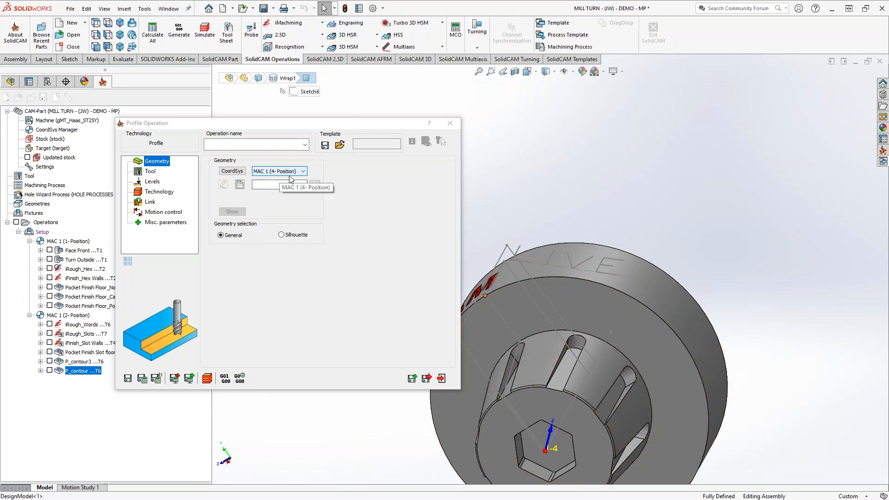
# Define a new contour geometry from the LIVE sketch text on the outer diameter, keeping the geometry type Flat.
pyautogui.click(239, 185)
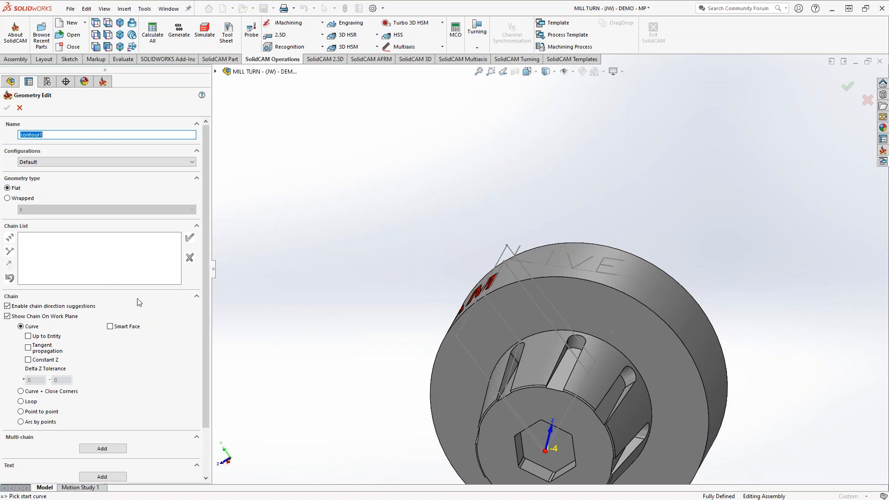
pyautogui.click(102, 449)
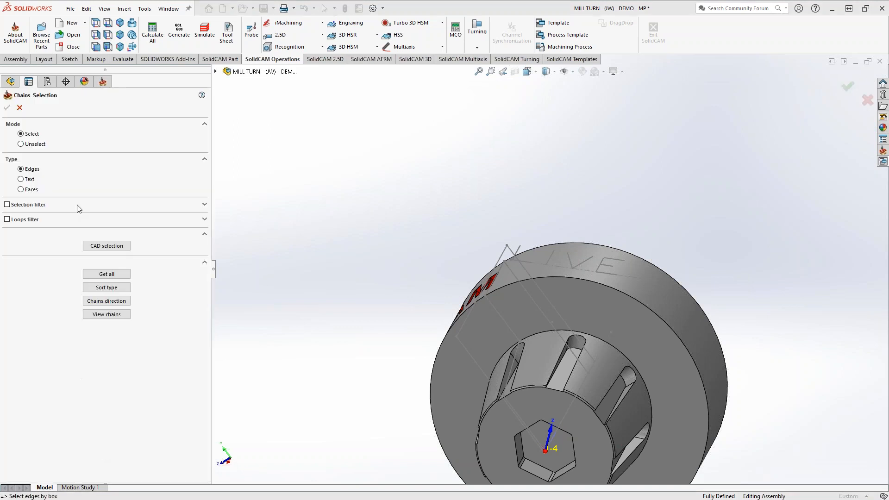
pyautogui.click(20, 180)
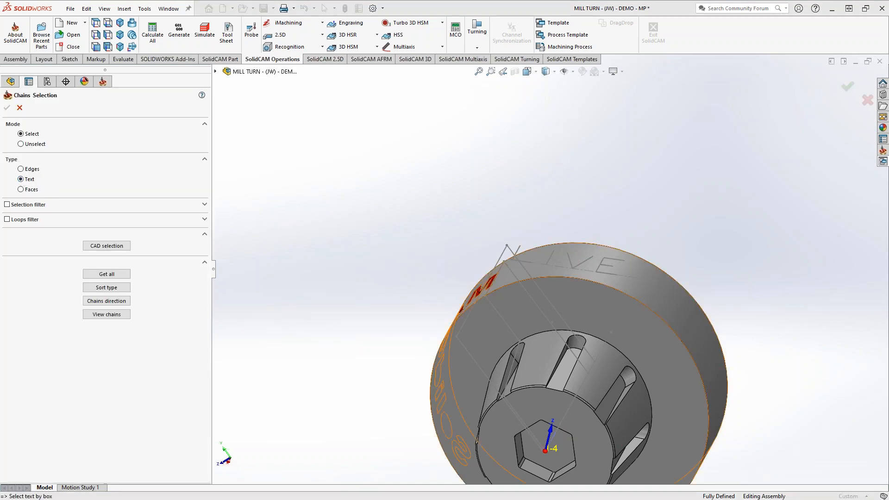
pyautogui.click(585, 265)
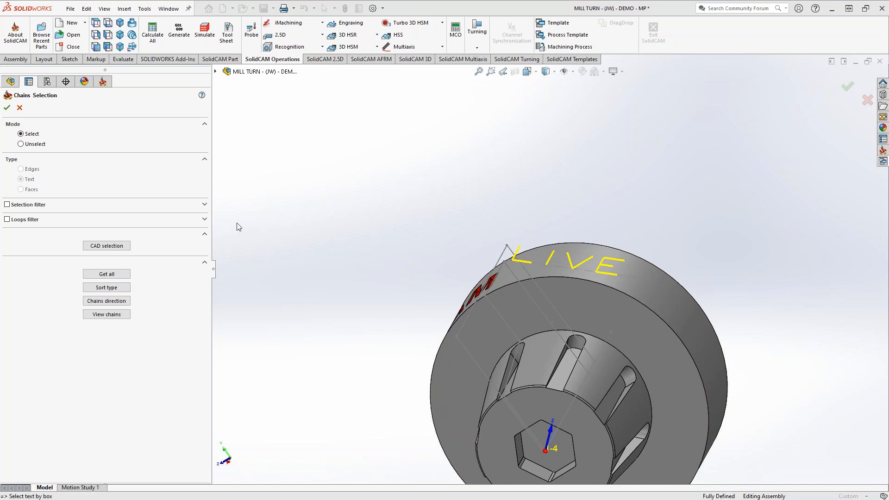
pyautogui.click(7, 107)
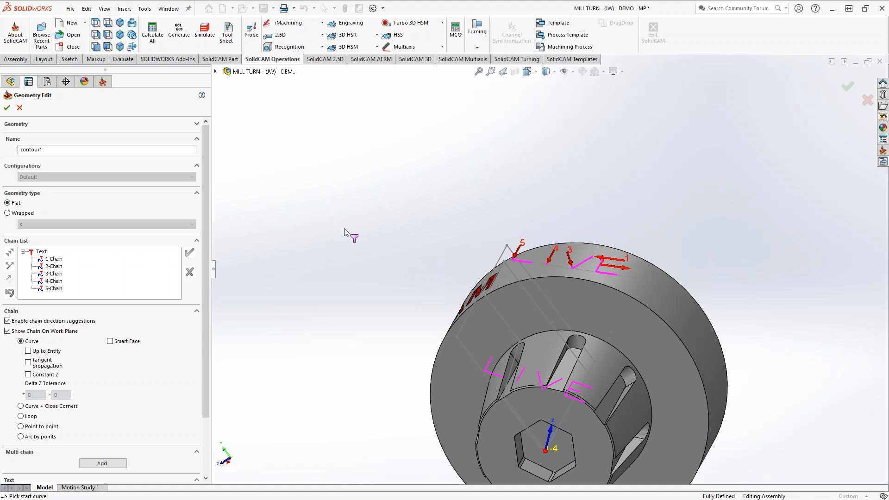
pyautogui.moveTo(440, 242); pyautogui.dragTo(559, 257, button='middle')
pyautogui.scroll(-4, 559, 256)
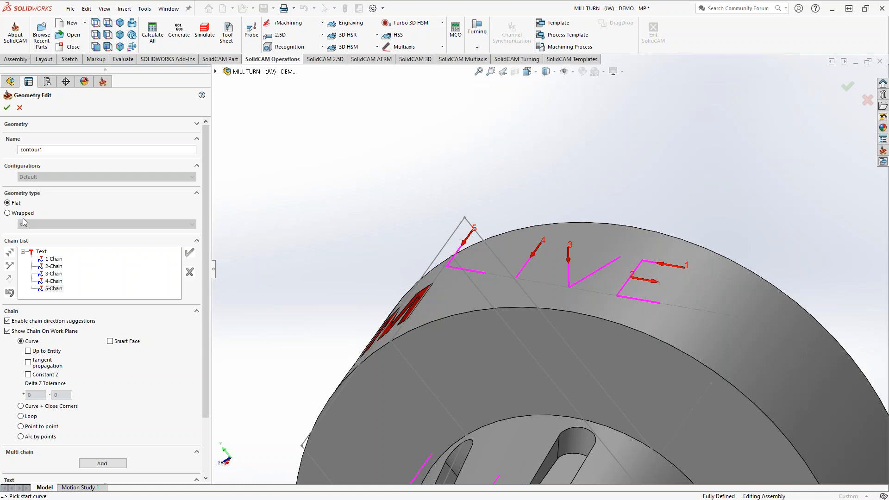
pyautogui.click(7, 108)
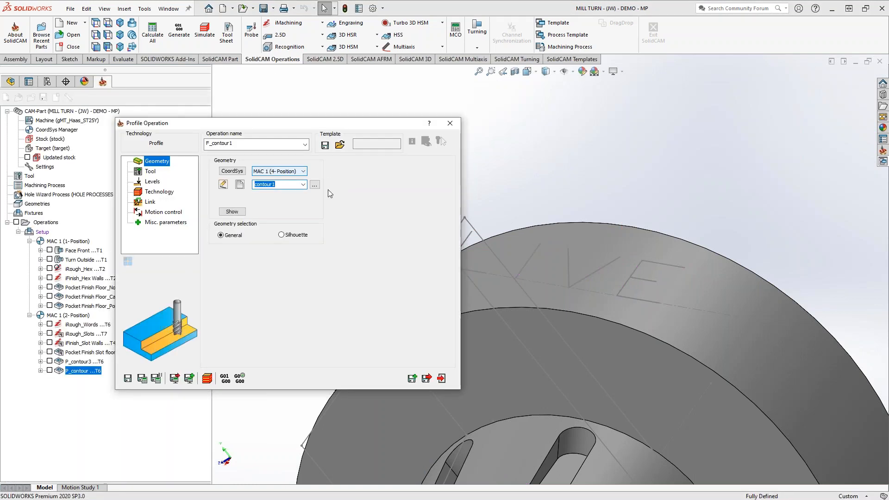
# Assign tool 6, the 0.0625 inch end mill, to the profile operation.
pyautogui.click(150, 171)
pyautogui.click(281, 303)
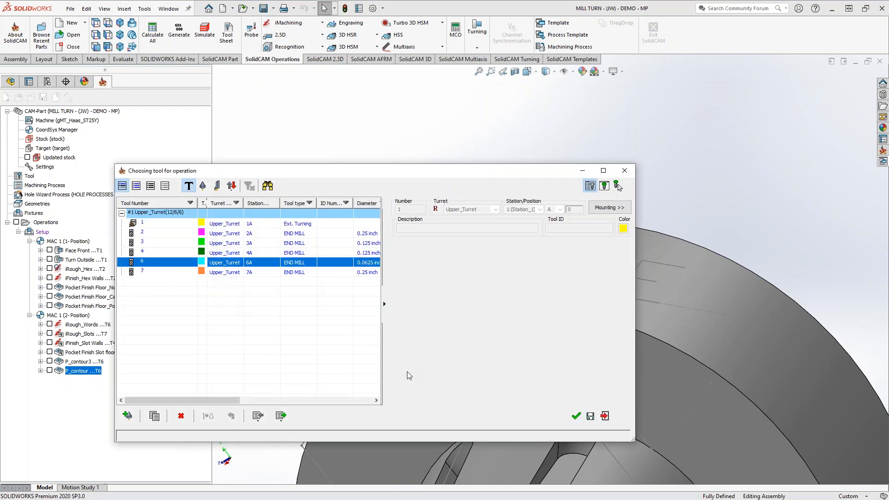
pyautogui.click(576, 416)
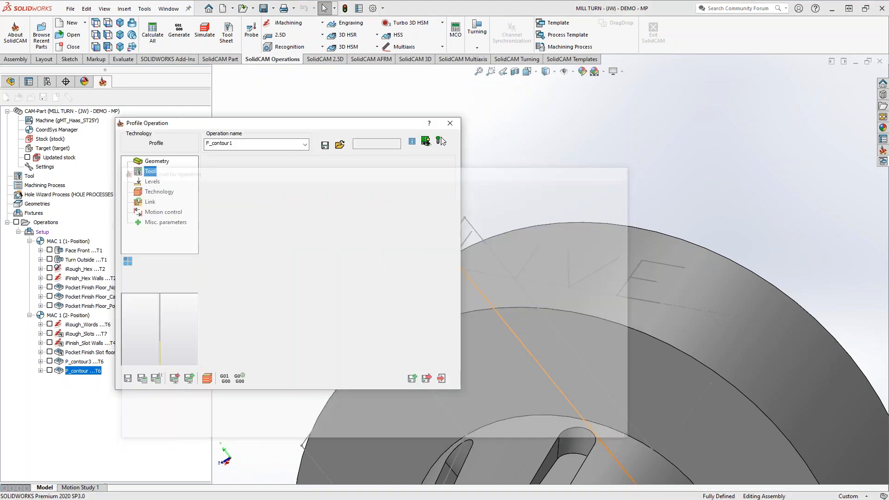
# Use a user-defined upper level of 3 and set the profile depth to 0.1.
pyautogui.click(153, 181)
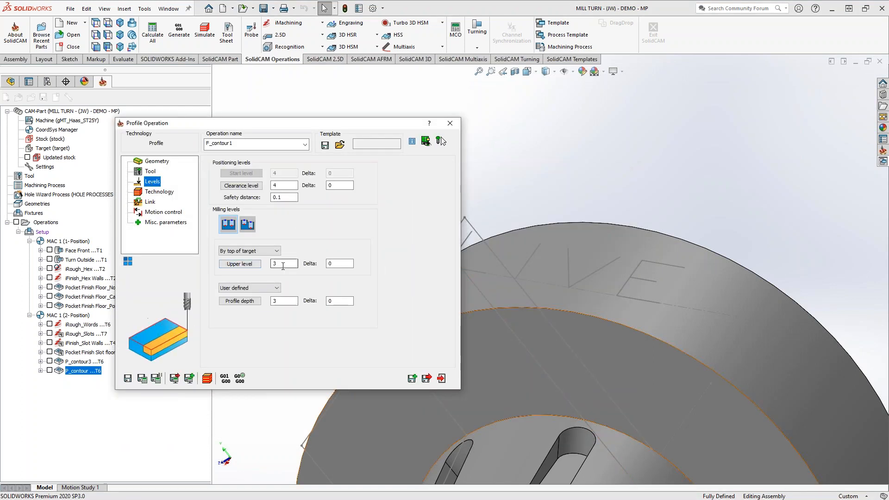
pyautogui.doubleClick(283, 265)
pyautogui.scroll(5, 595, 320)
pyautogui.moveTo(564, 335); pyautogui.dragTo(567, 319, button='middle')
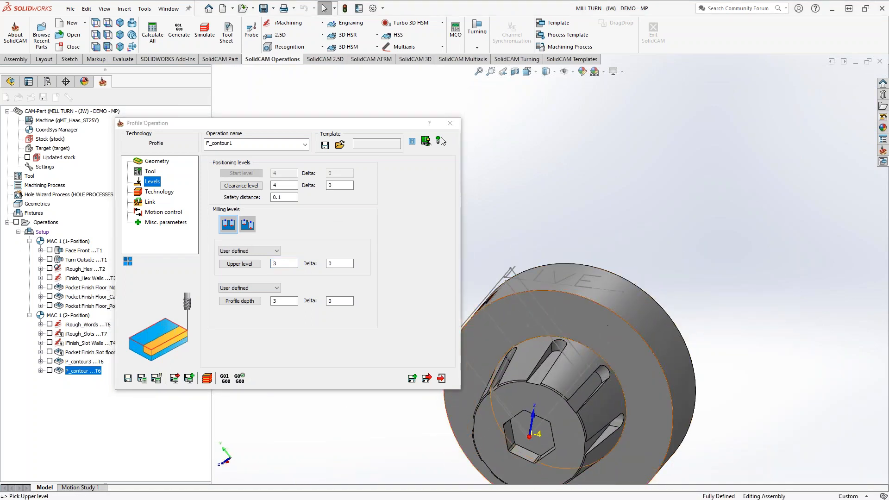
pyautogui.doubleClick(290, 302)
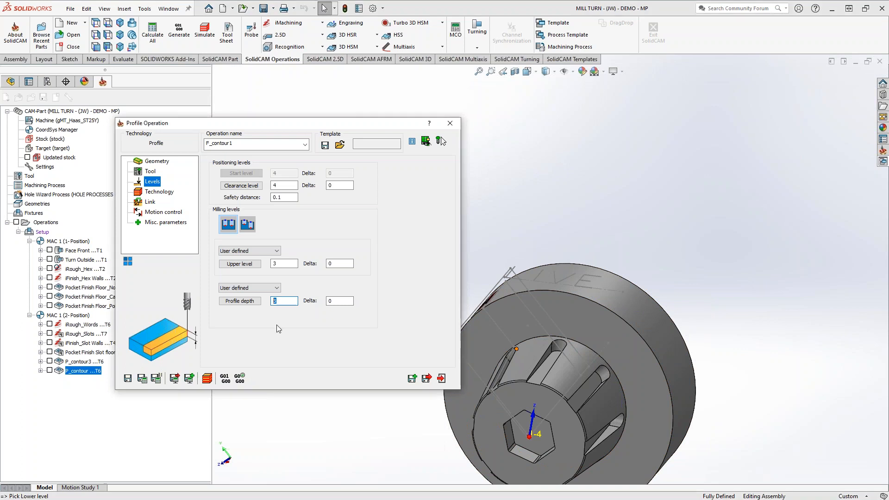
pyautogui.write('.1')
# Set the profile operation's tool side to Center so the cutter follows the single-line lettering.
pyautogui.click(159, 191)
pyautogui.click(249, 193)
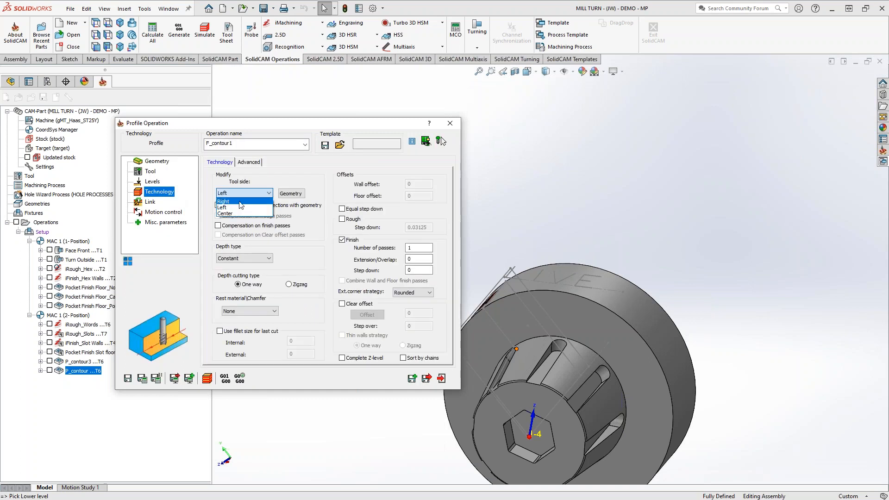
pyautogui.click(245, 213)
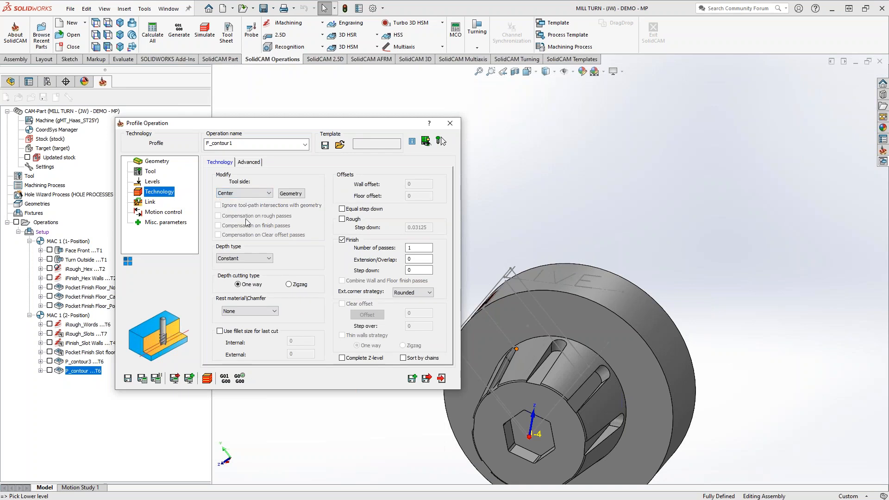
# Set the lead-in to None, then save and calculate the profile operation.
pyautogui.click(150, 202)
pyautogui.click(276, 238)
pyautogui.click(268, 247)
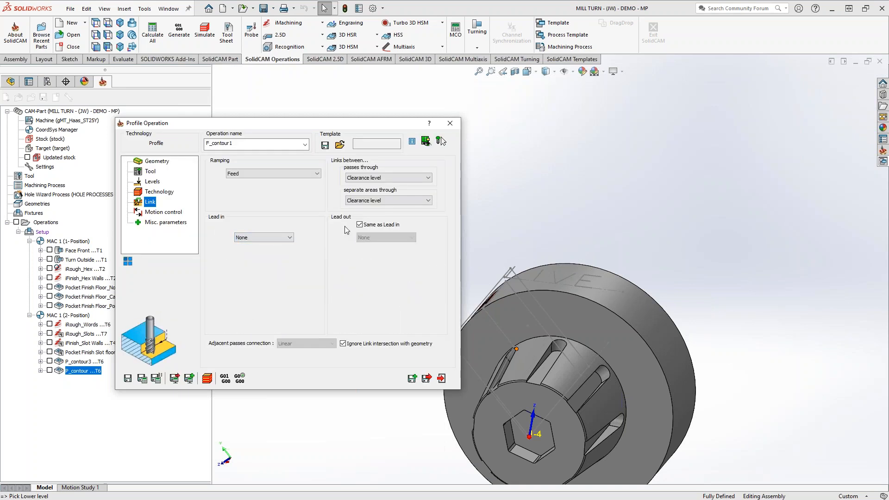
pyautogui.click(144, 382)
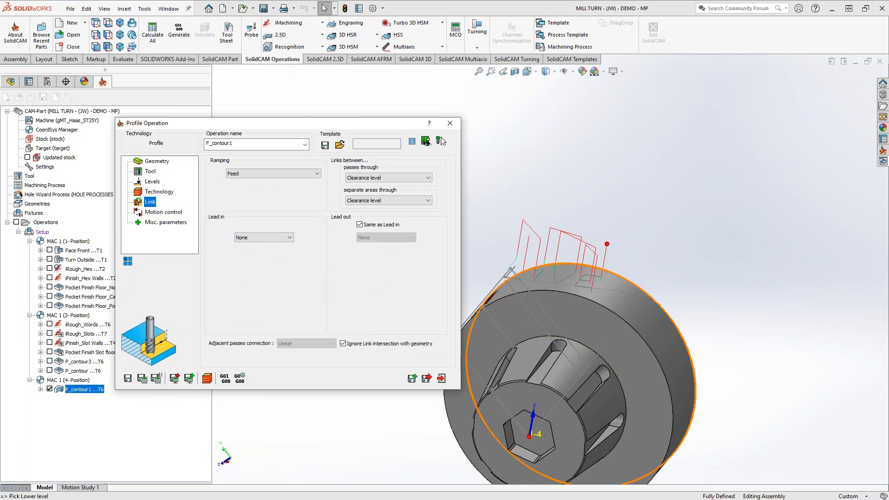
# Inspect the LIVE toolpath above the diameter, then enable 4th Axis motion control with the Diameter option.
pyautogui.scroll(-3, 552, 292)
pyautogui.scroll(-5, 552, 293)
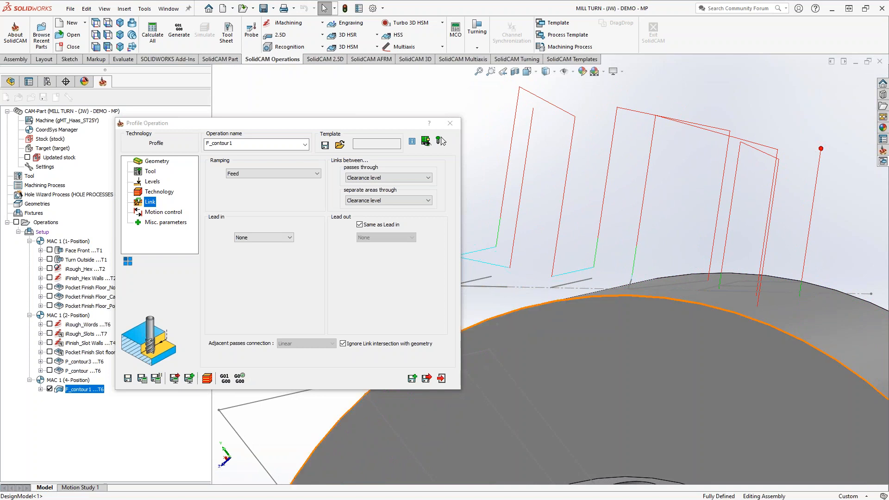
pyautogui.moveTo(646, 306); pyautogui.dragTo(610, 335, button='middle')
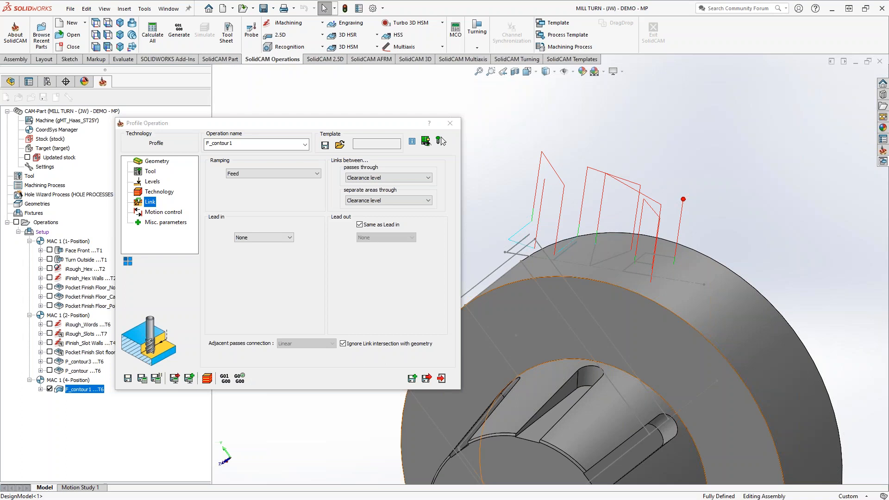
pyautogui.click(162, 212)
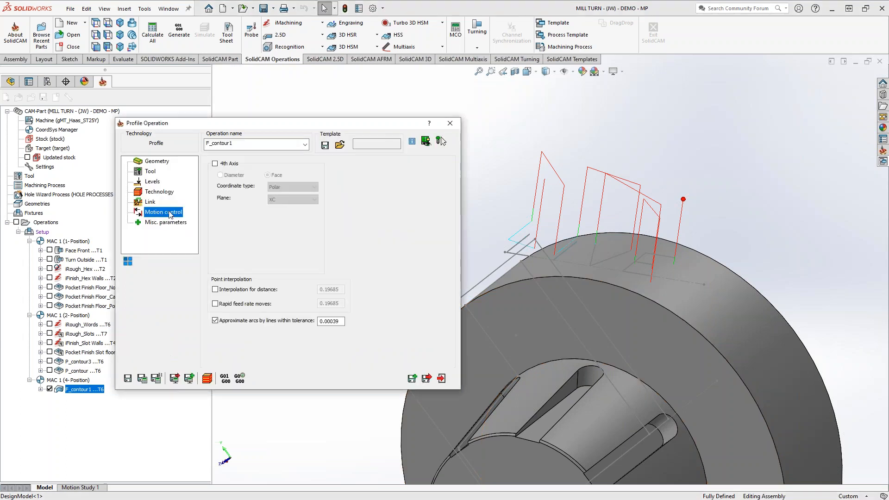
pyautogui.click(215, 164)
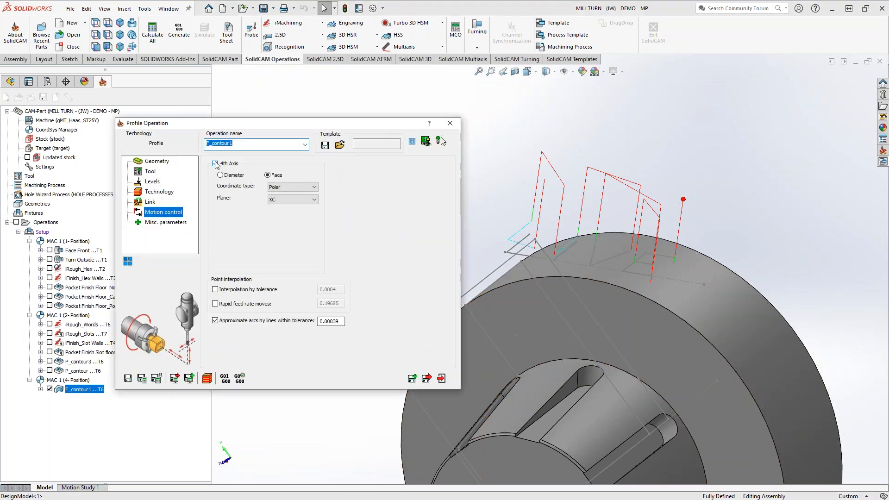
pyautogui.click(220, 176)
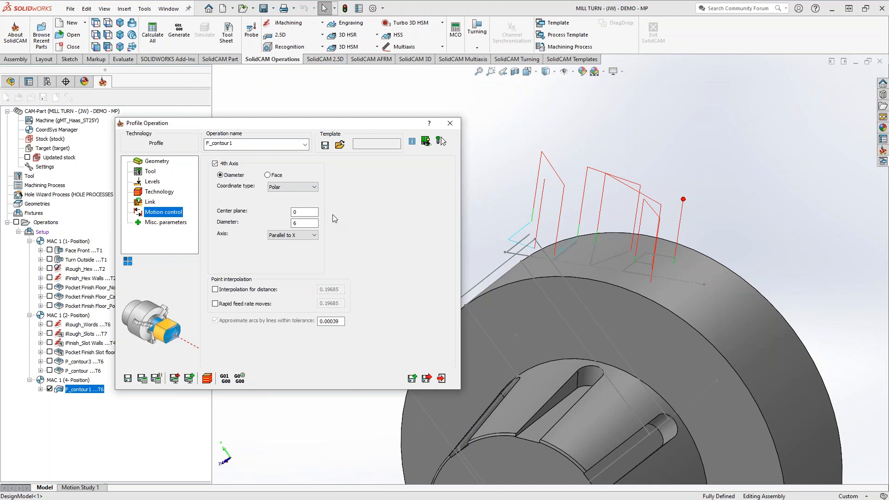
# Check the center plane and diameter against the part, keep them at 0 and 6, and recalculate the profile operation.
pyautogui.moveTo(605, 335); pyautogui.dragTo(571, 297, button='middle')
pyautogui.click(416, 227)
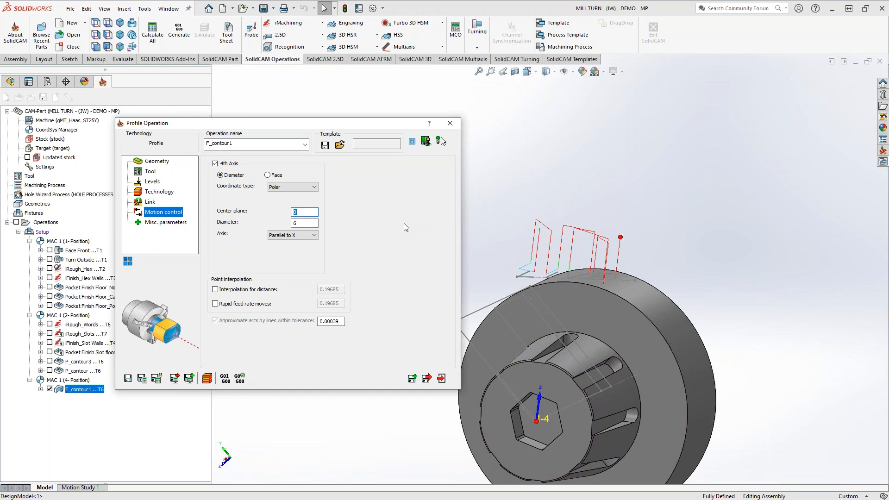
pyautogui.moveTo(578, 276); pyautogui.dragTo(612, 296, button='middle')
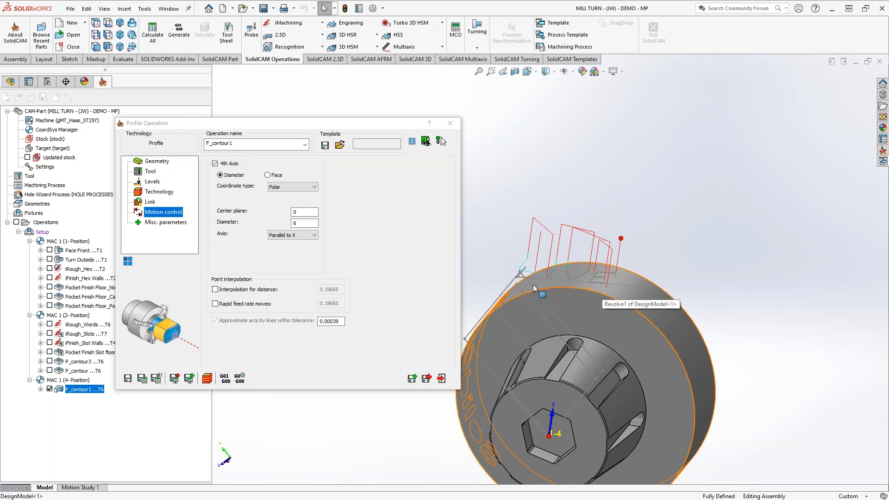
pyautogui.doubleClick(304, 223)
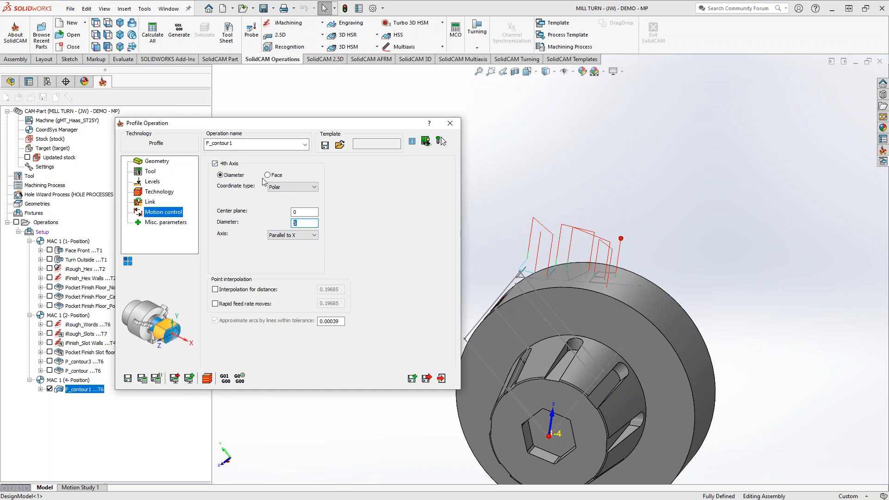
pyautogui.click(143, 377)
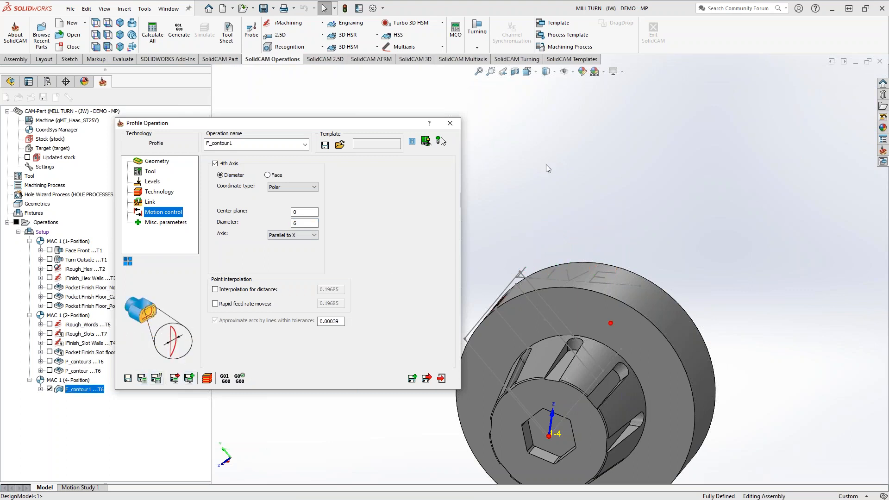
# Inspect the recalculated toolpath in wireframe display, then close the profile operation and hide its toolpath.
pyautogui.click(553, 73)
pyautogui.click(547, 140)
pyautogui.moveTo(576, 345); pyautogui.dragTo(616, 314, button='middle')
pyautogui.click(440, 379)
pyautogui.click(50, 389)
# Examine the axis orientation of the MAC 1 4- Position coordinate system at the hex end in the CoordSys Manager.
pyautogui.doubleClick(55, 130)
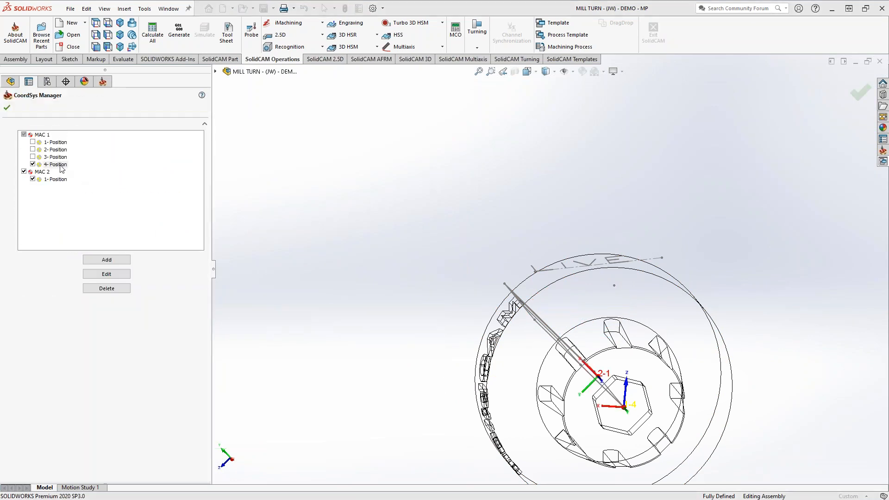
pyautogui.moveTo(607, 399); pyautogui.dragTo(649, 433, button='middle')
pyautogui.scroll(-3, 650, 434)
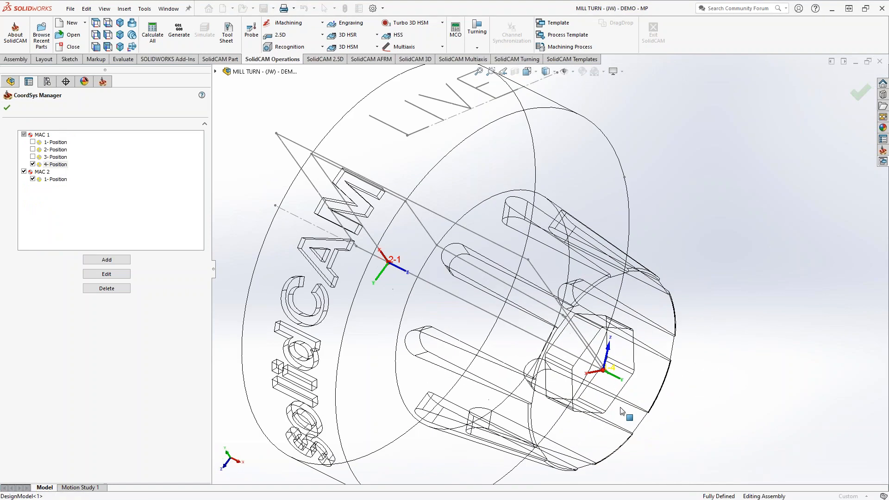
pyautogui.moveTo(598, 400)
pyautogui.mouseDown(button='middle')
pyautogui.moveTo(592, 391)
pyautogui.moveTo(563, 395)
pyautogui.moveTo(539, 377)
pyautogui.moveTo(594, 385)
pyautogui.mouseUp(button='middle')
pyautogui.scroll(1, 594, 385)
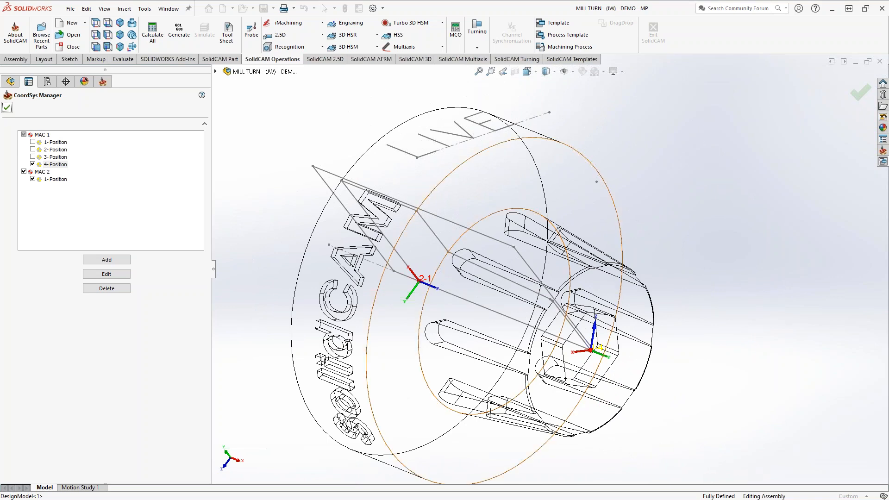
pyautogui.click(7, 107)
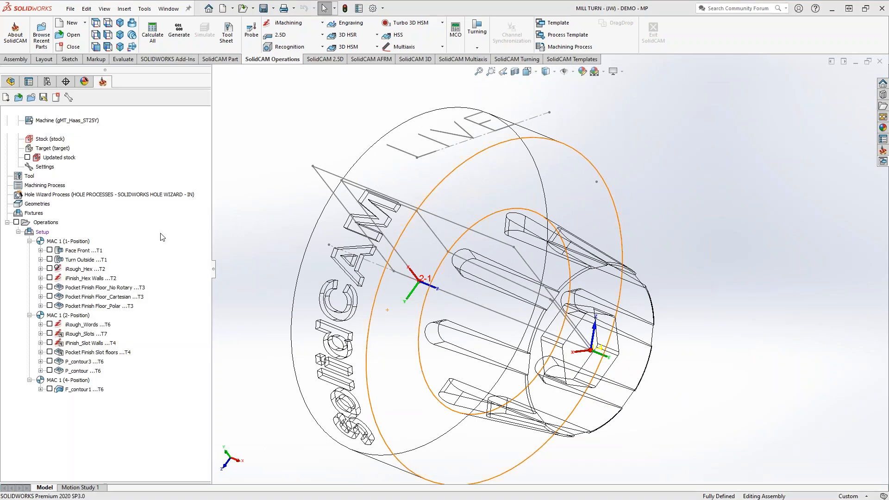
# Reopen the LIVE profile operation, set its 4th-axis direction to Parallel to Y, recalculate, and inspect the wrapped toolpath.
pyautogui.click(76, 389)
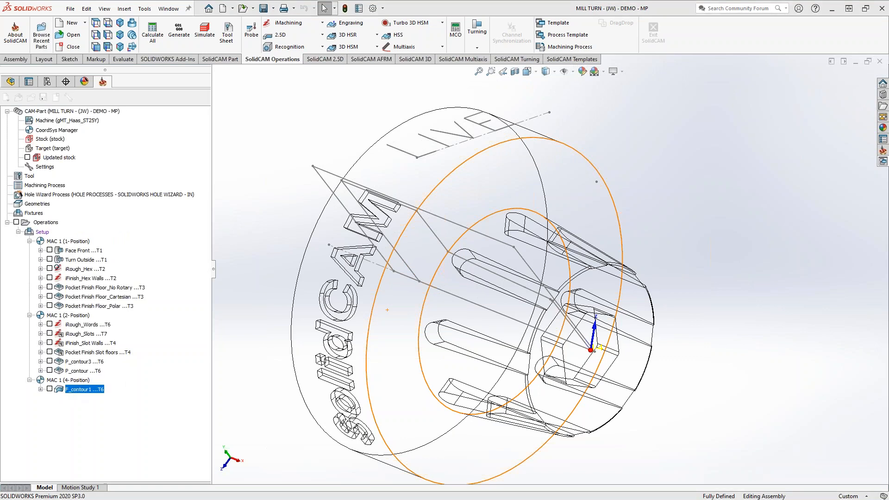
pyautogui.click(315, 236)
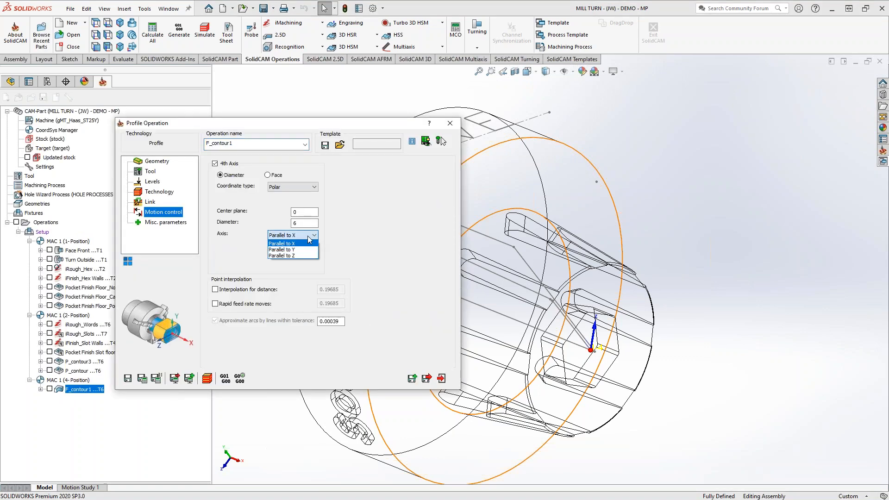
pyautogui.click(296, 249)
pyautogui.click(142, 379)
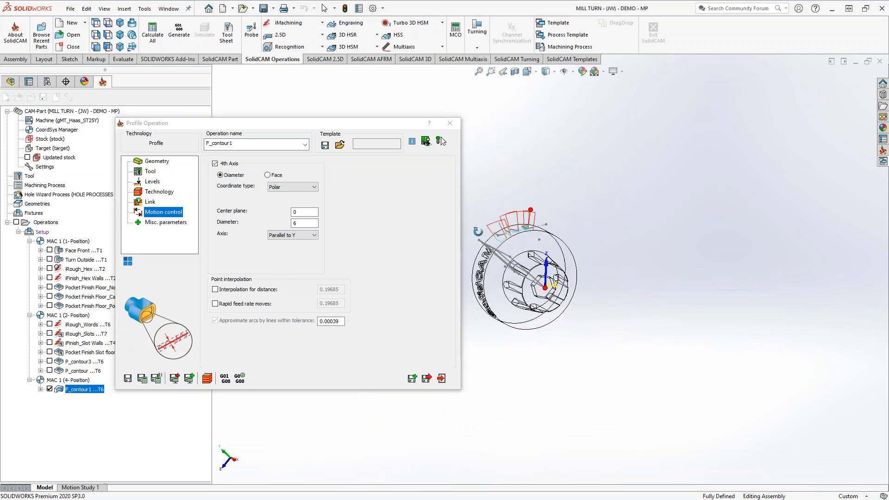
pyautogui.scroll(-5, 548, 256)
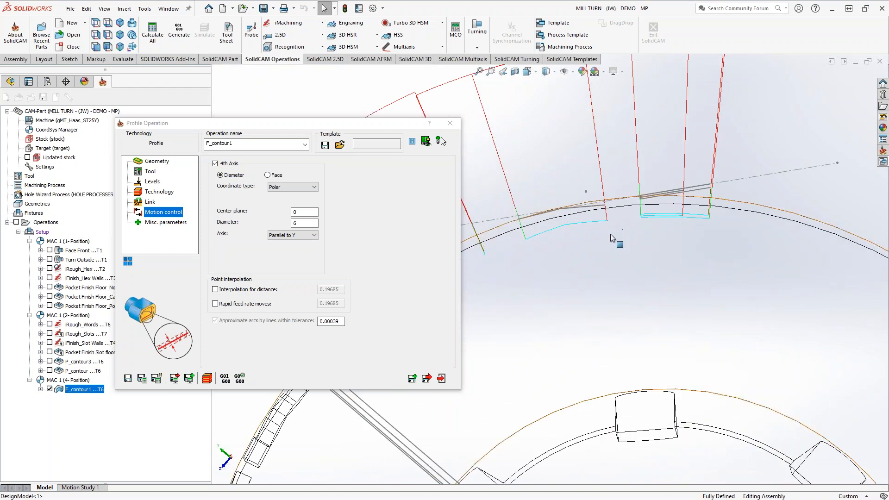
pyautogui.moveTo(576, 235); pyautogui.dragTo(590, 263, button='middle')
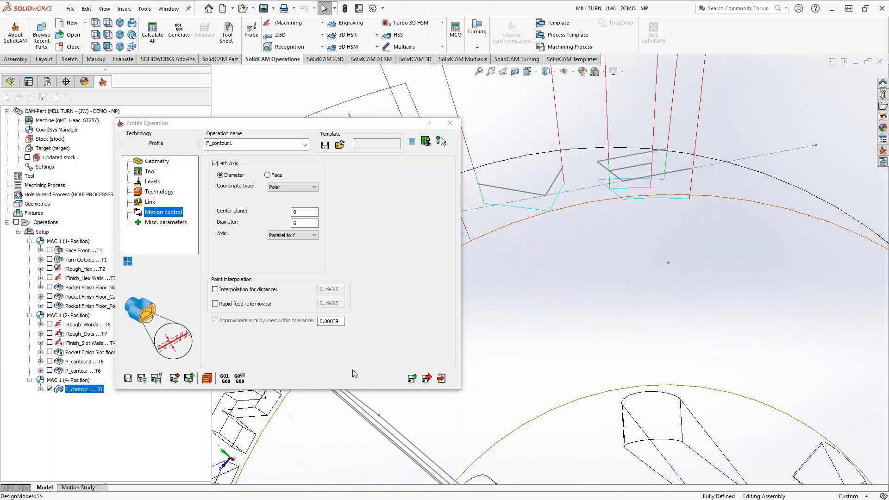
# Run a SolidVerify simulation of the profile operation, inspect the LIVE engraving on the outer diameter, and exit the simulation.
pyautogui.click(207, 378)
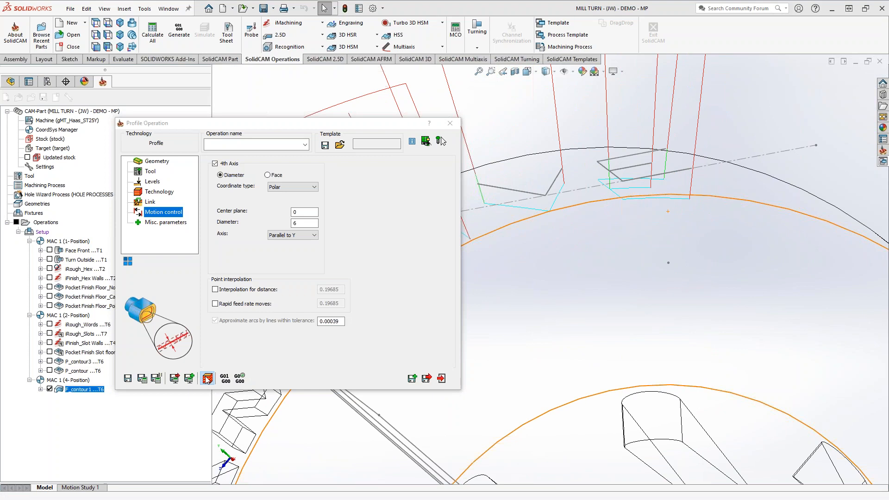
pyautogui.click(84, 334)
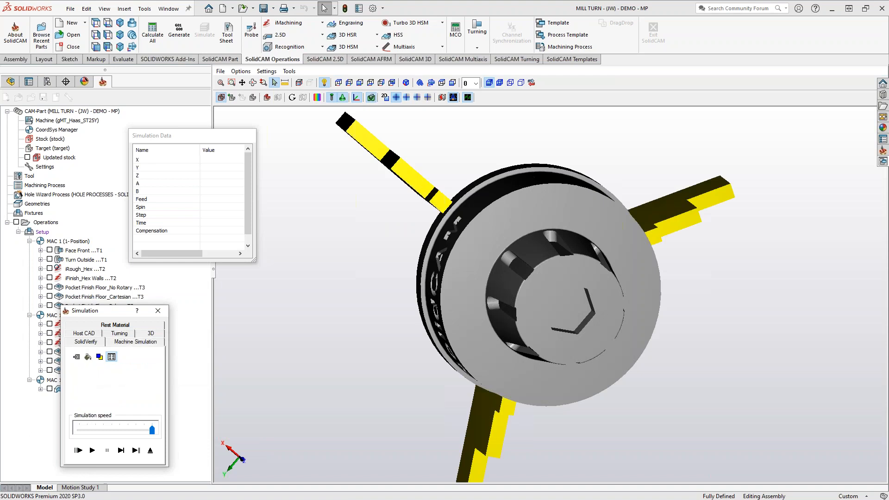
pyautogui.moveTo(418, 264); pyautogui.dragTo(422, 289, button='middle')
pyautogui.click(92, 450)
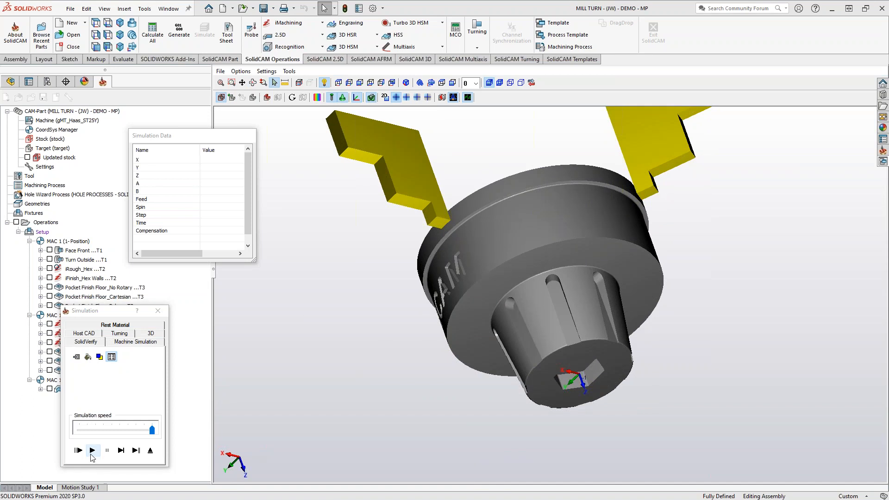
pyautogui.click(369, 155)
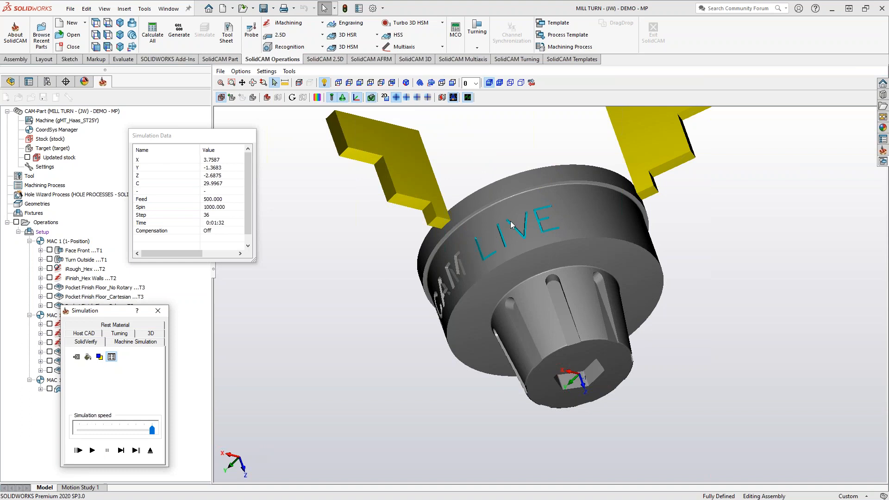
pyautogui.scroll(5, 513, 244)
pyautogui.moveTo(504, 264); pyautogui.dragTo(524, 283, button='middle')
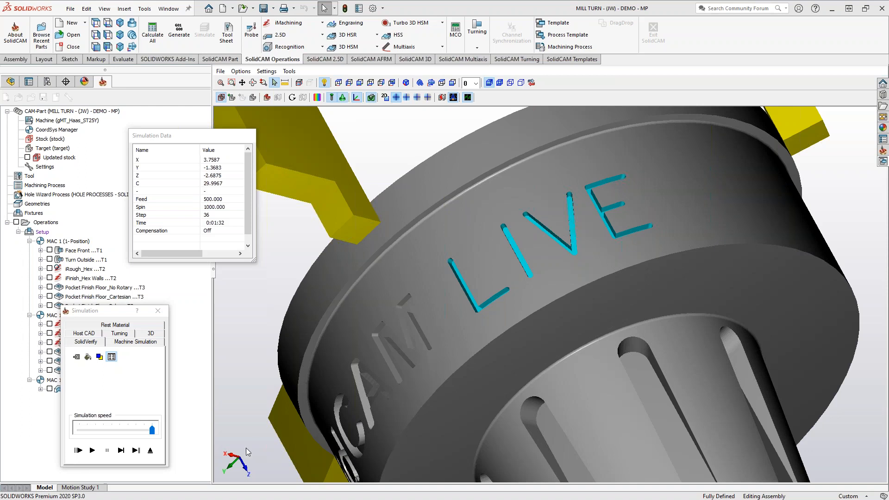
pyautogui.click(151, 451)
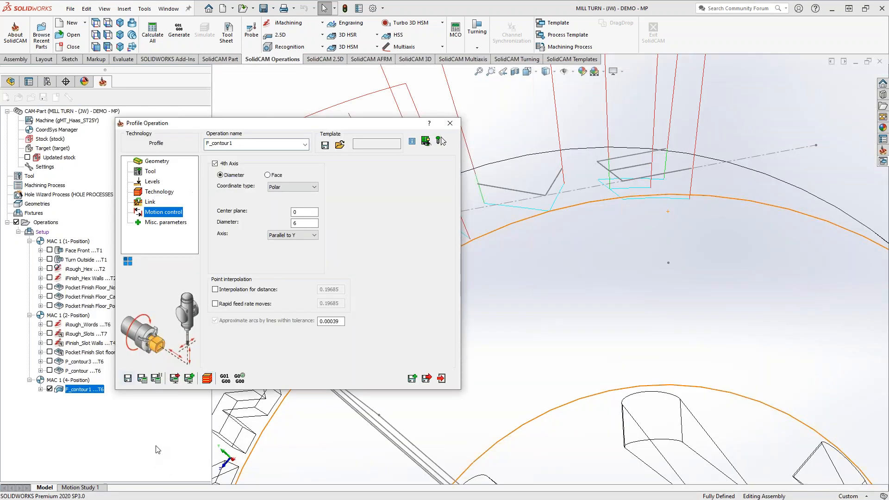
# Simulate the LIVE engraving again in SolidVerify with the part turned toward the lettering, dismissing the machine-axis messages.
pyautogui.click(440, 140)
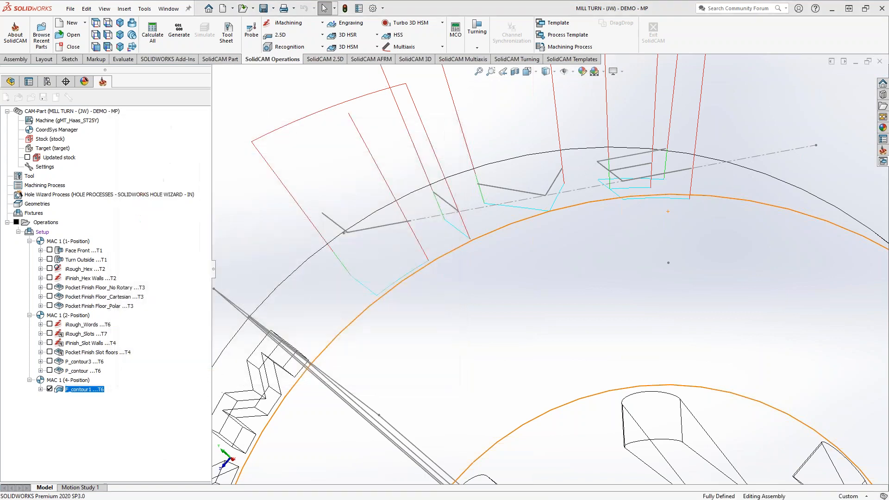
pyautogui.click(85, 333)
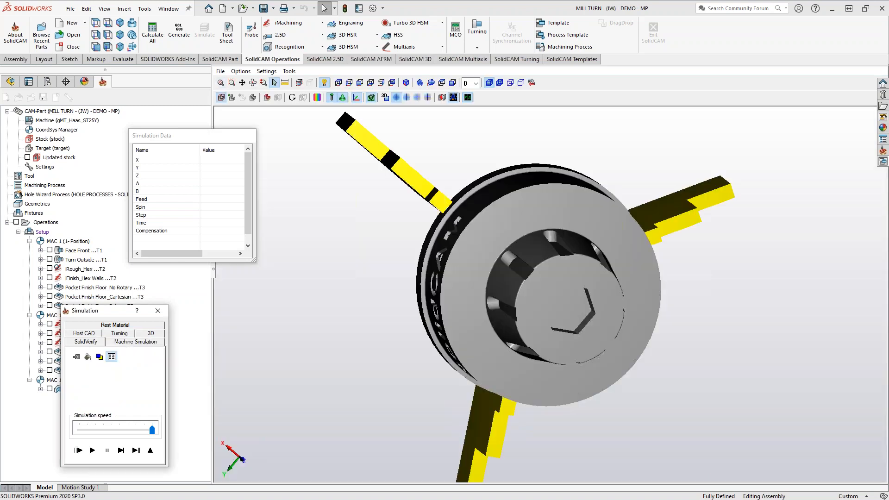
pyautogui.moveTo(394, 263); pyautogui.dragTo(559, 207, button='middle')
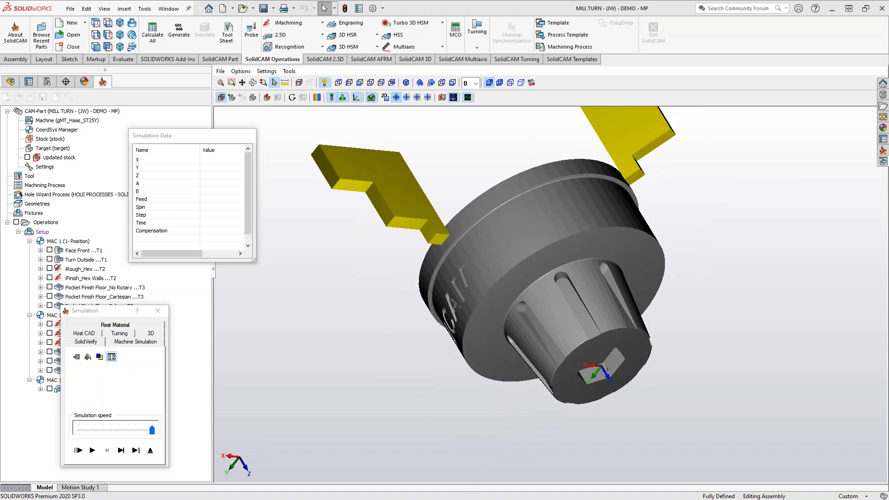
pyautogui.scroll(-3, 559, 212)
pyautogui.click(92, 450)
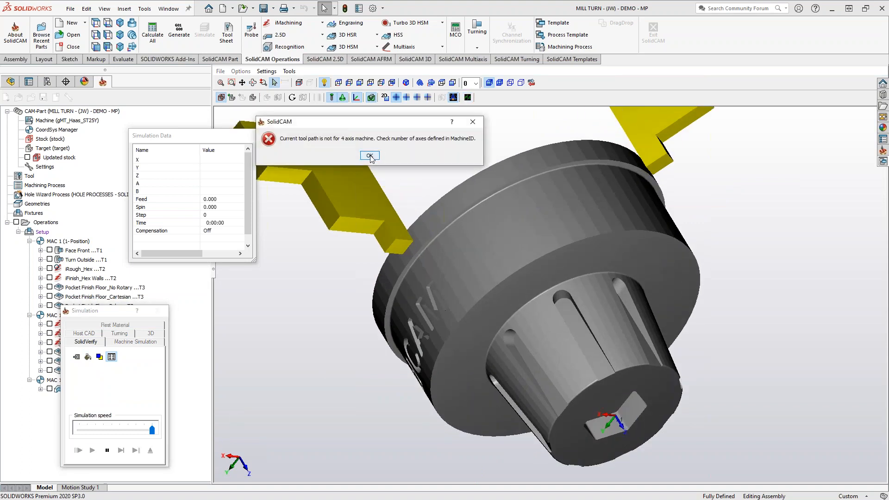
pyautogui.click(370, 156)
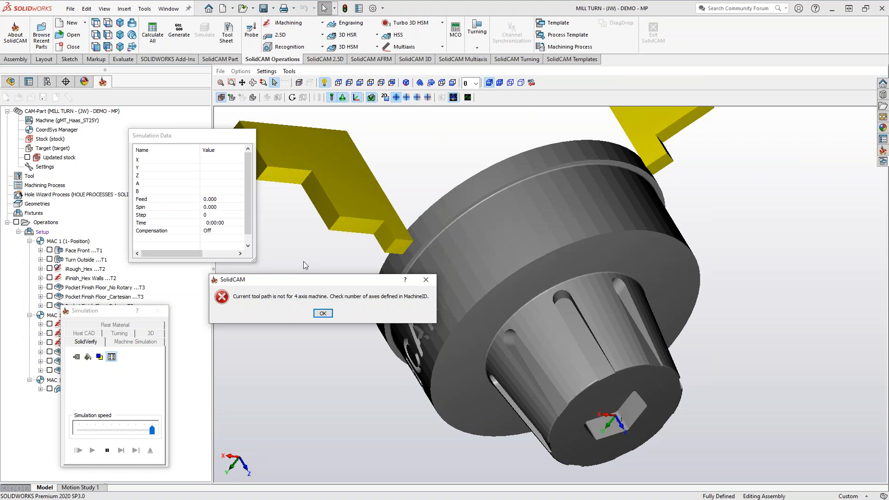
pyautogui.click(322, 312)
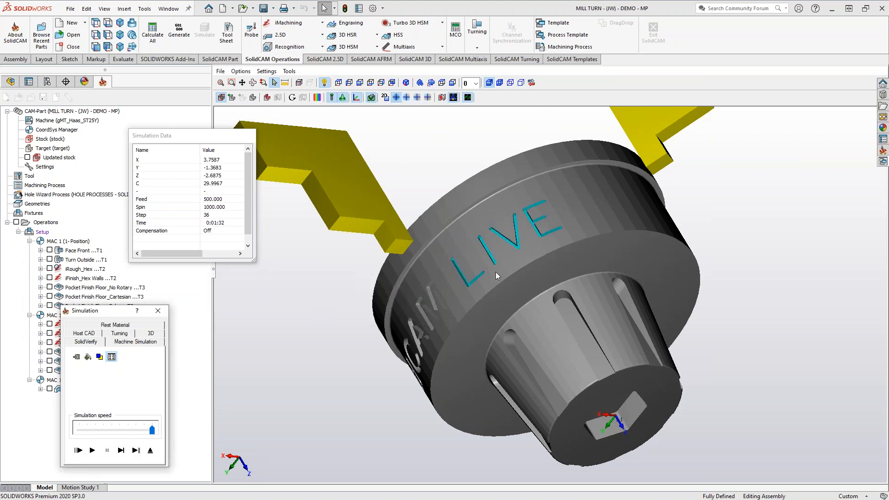
# Examine the simulated LIVE lettering and the coordinate axes at the hex end from several angles.
pyautogui.moveTo(496, 272); pyautogui.dragTo(503, 268, button='middle')
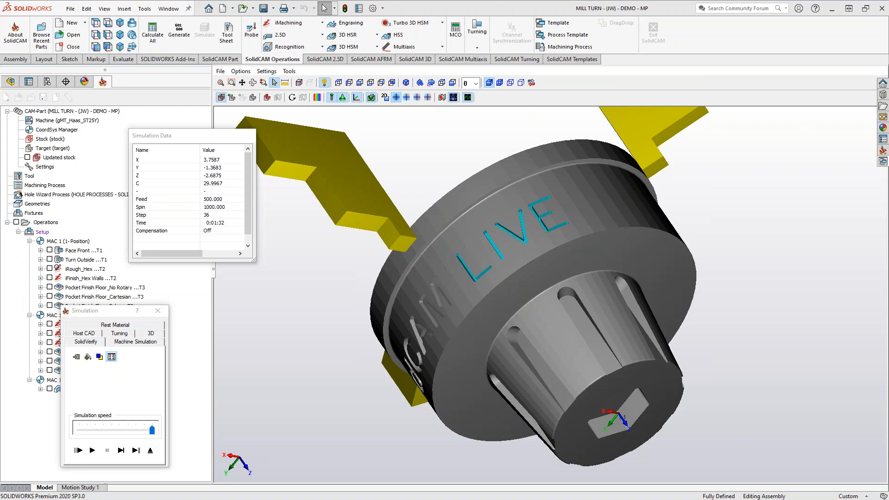
pyautogui.moveTo(498, 276); pyautogui.dragTo(513, 331, button='middle')
pyautogui.moveTo(719, 344); pyautogui.dragTo(723, 364, button='middle')
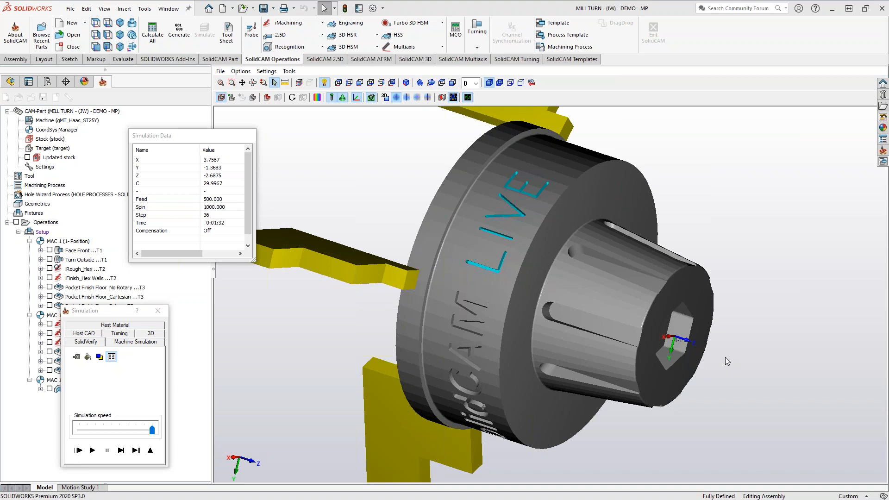
pyautogui.moveTo(566, 279); pyautogui.dragTo(520, 301, button='middle')
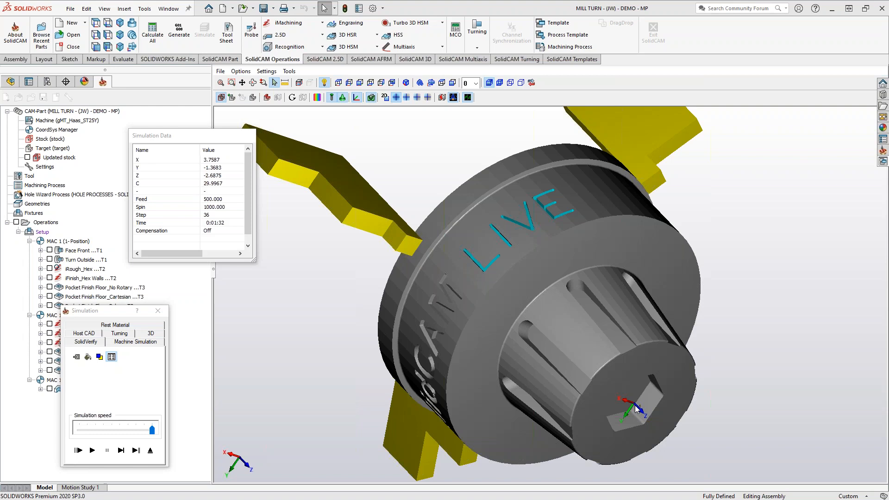
# Examine the engraved letters along the outer diameter in wireframe display, restore the shaded display, and exit the simulation.
pyautogui.moveTo(490, 260); pyautogui.dragTo(511, 192, button='middle')
pyautogui.scroll(2, 514, 250)
pyautogui.click(510, 83)
pyautogui.scroll(3, 512, 192)
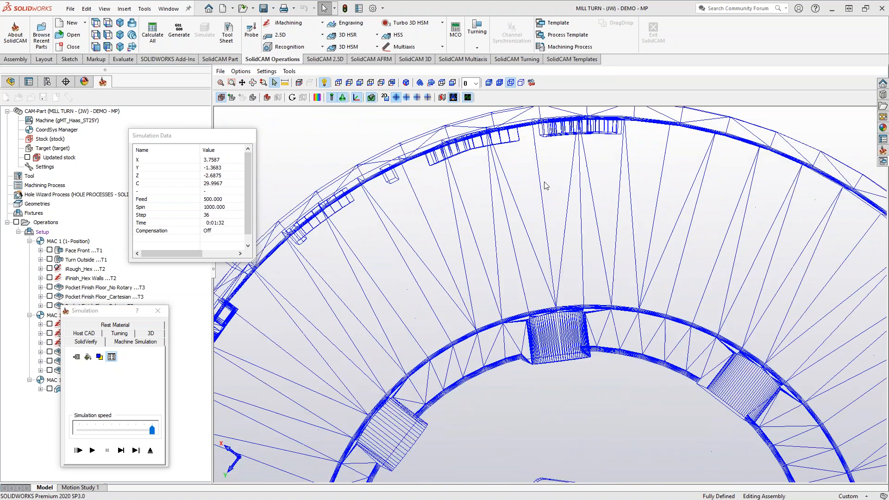
pyautogui.scroll(-2, 502, 243)
pyautogui.scroll(-2, 503, 244)
pyautogui.moveTo(503, 246); pyautogui.dragTo(516, 254, button='middle')
pyautogui.click(492, 83)
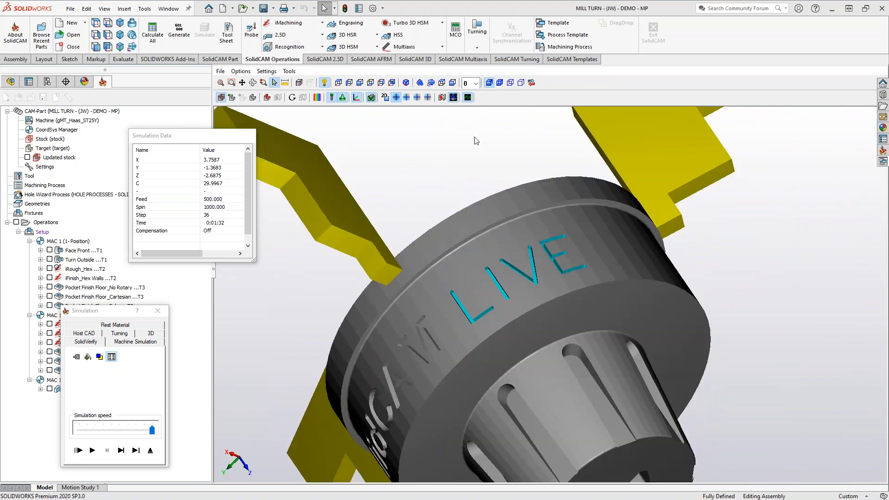
pyautogui.click(150, 452)
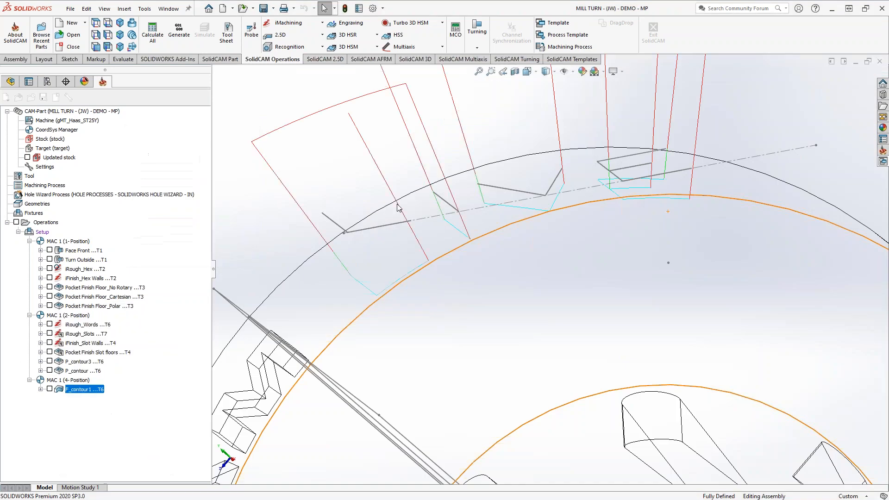
# Switch the model to shaded display with edges and inspect the LIVE toolpath over the outer diameter.
pyautogui.scroll(4, 617, 248)
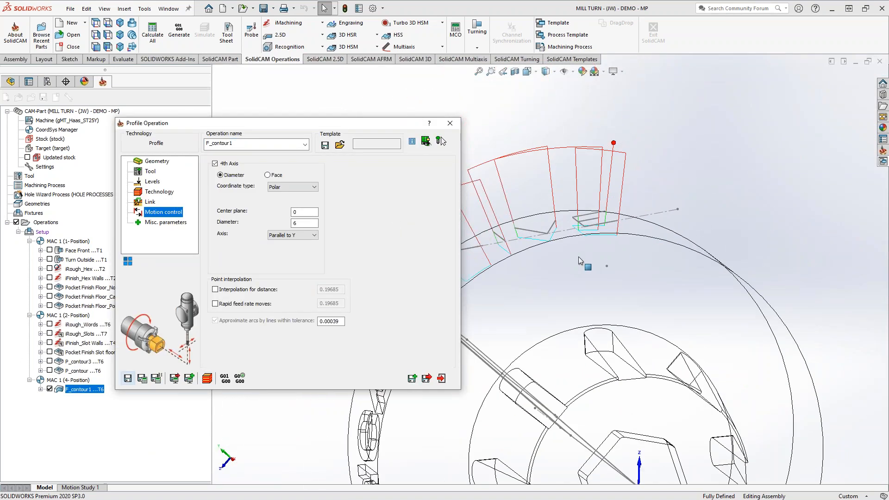
pyautogui.moveTo(579, 256); pyautogui.dragTo(591, 305, button='middle')
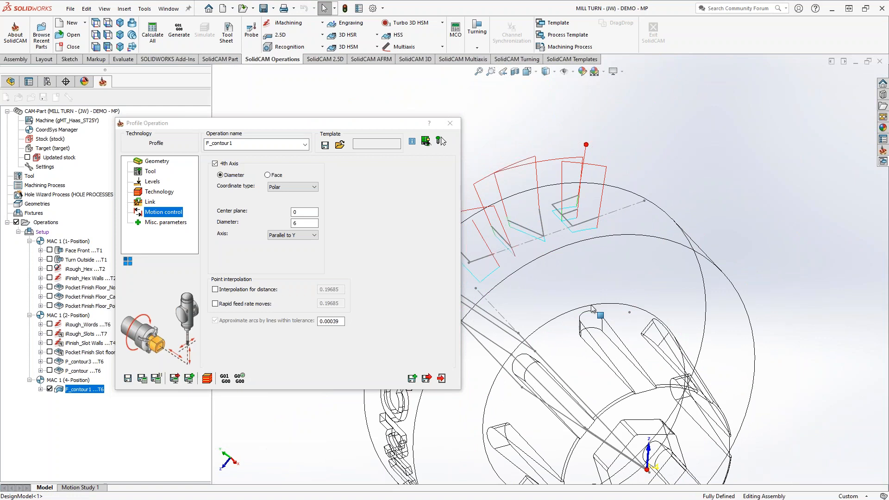
pyautogui.click(546, 71)
pyautogui.click(548, 86)
pyautogui.scroll(5, 587, 245)
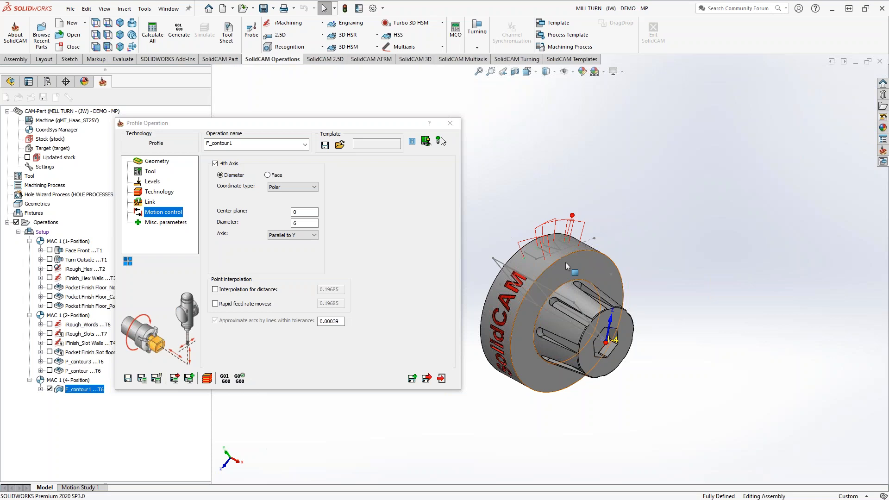
pyautogui.scroll(-1, 548, 249)
pyautogui.scroll(-2, 549, 249)
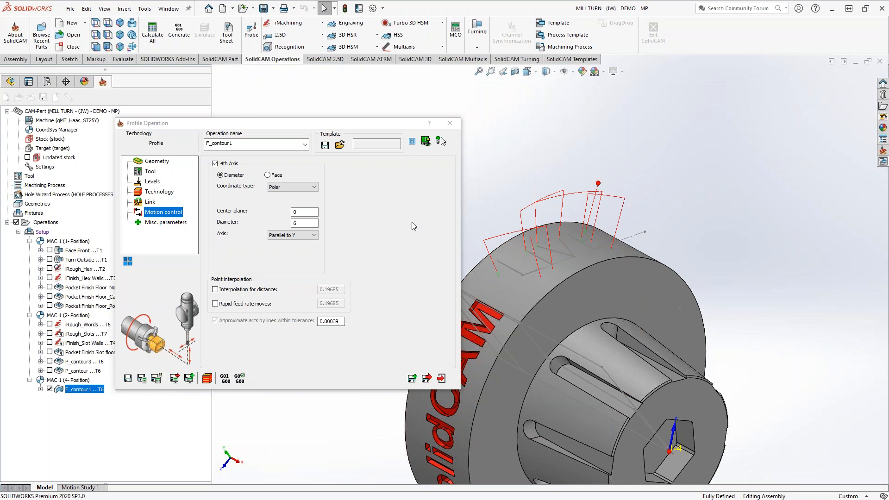
# Close the LIVE profile operation, look over the hex end face, and hide the operation's toolpath.
pyautogui.click(441, 378)
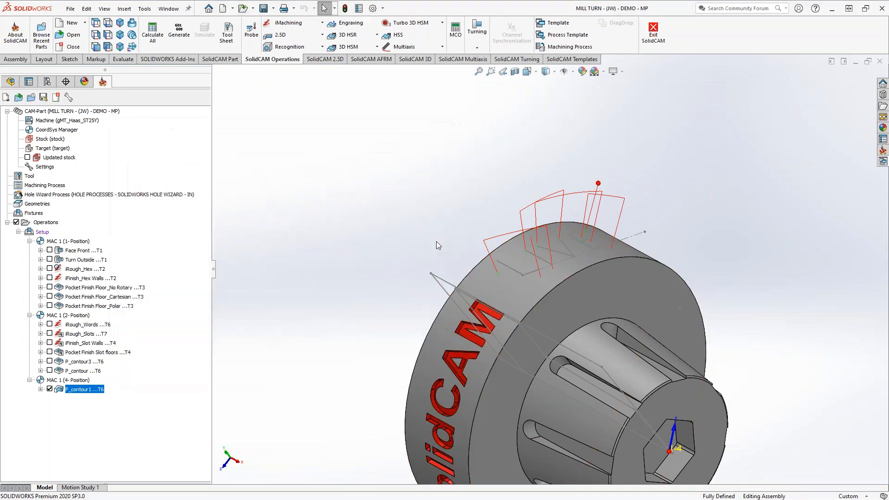
pyautogui.scroll(6, 343, 218)
pyautogui.scroll(-7, 586, 331)
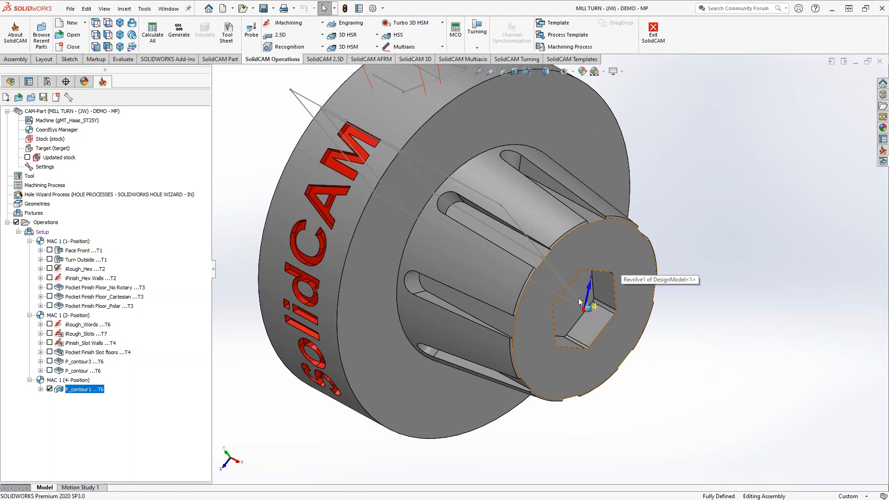
pyautogui.click(50, 391)
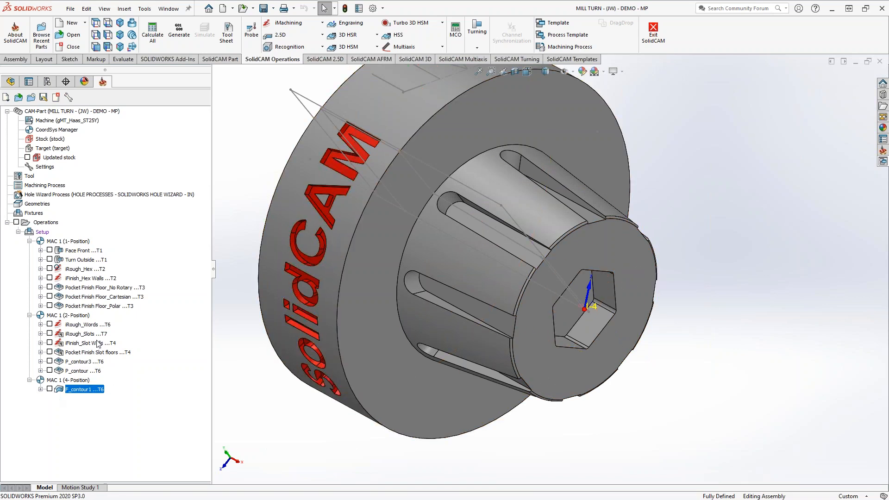
# Open the DesignModel part for editing within the assembly and start a sketch on the flat hex end face.
pyautogui.click(10, 81)
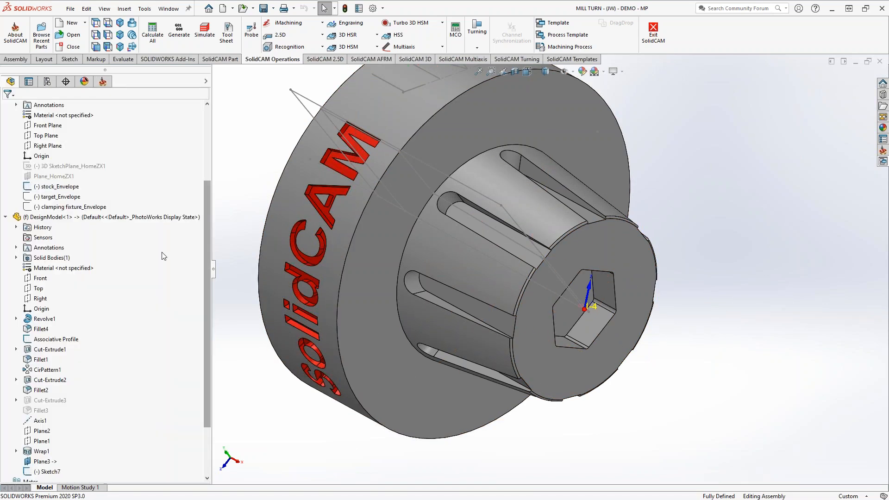
pyautogui.scroll(2, 68, 283)
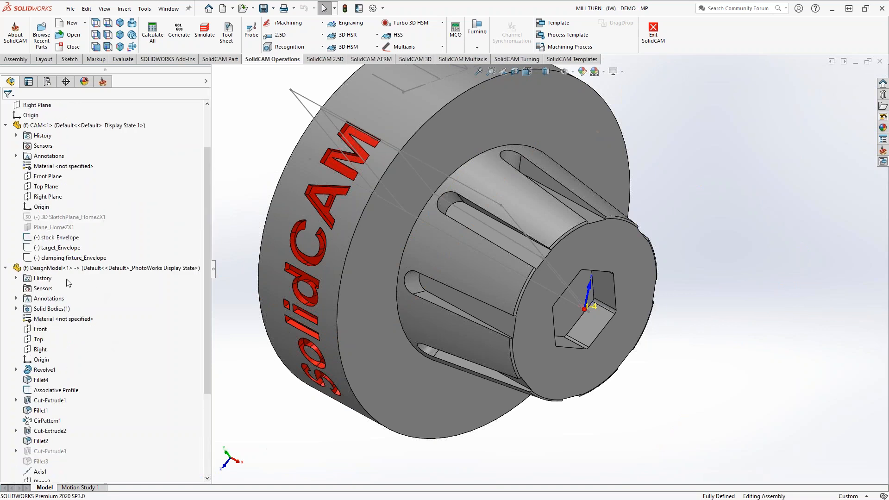
pyautogui.rightClick(52, 269)
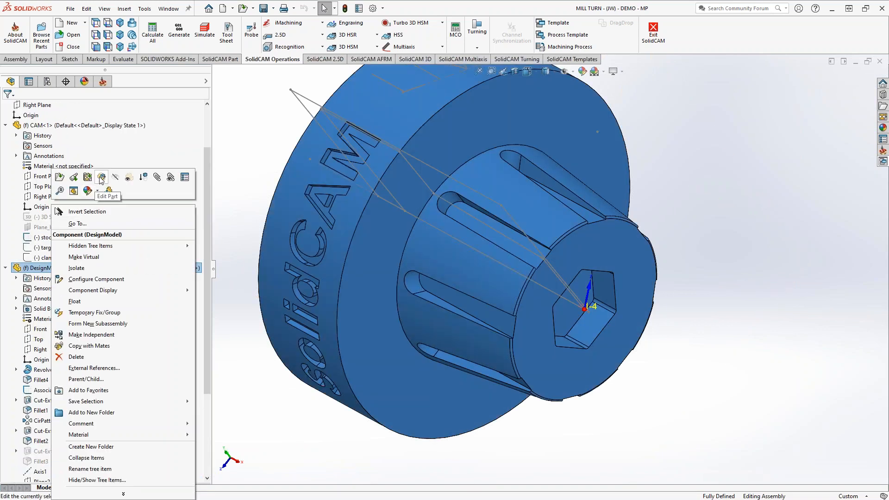
pyautogui.click(102, 177)
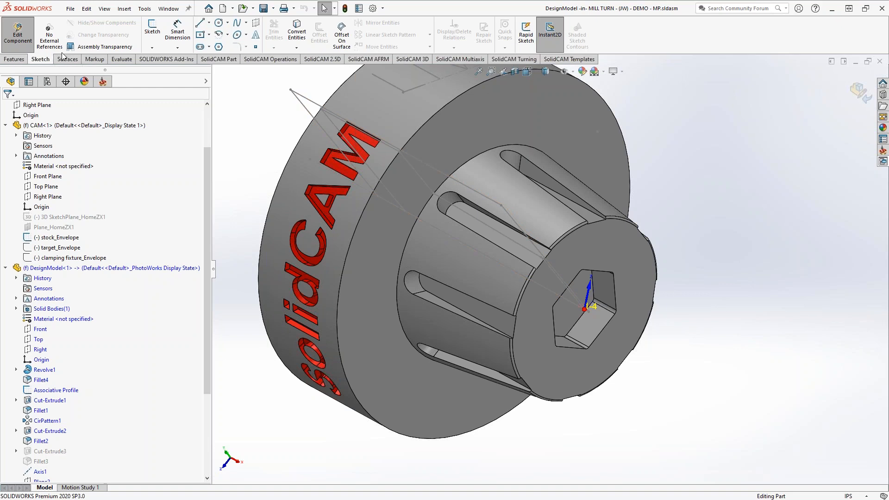
pyautogui.click(152, 30)
pyautogui.click(630, 255)
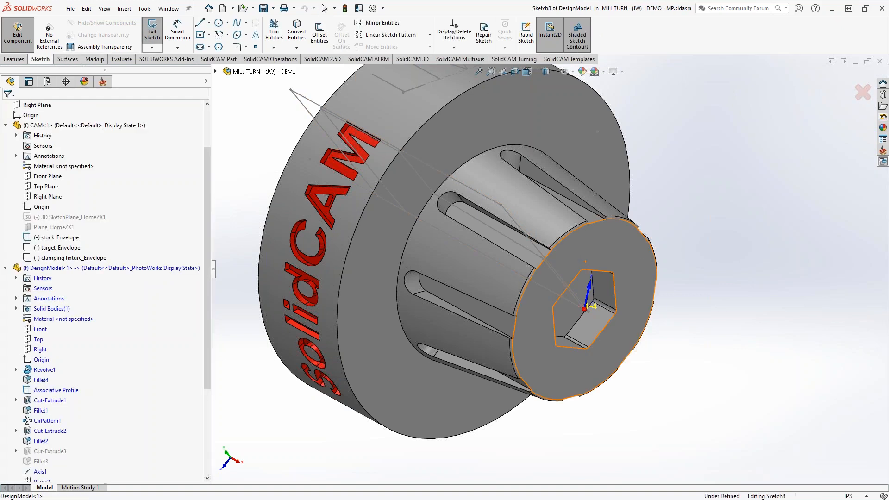
# Look straight at the hex end face and sketch a construction circle of about 0.92 in radius centred on the origin.
pyautogui.press('space')
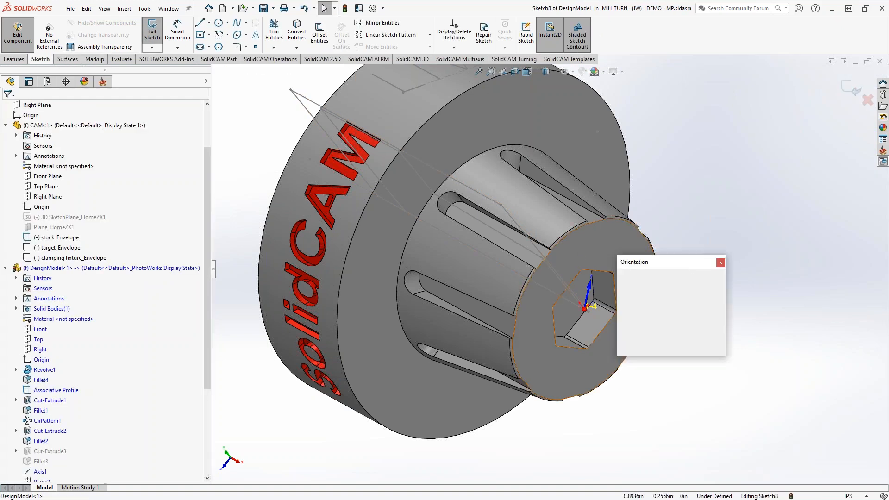
pyautogui.click(720, 318)
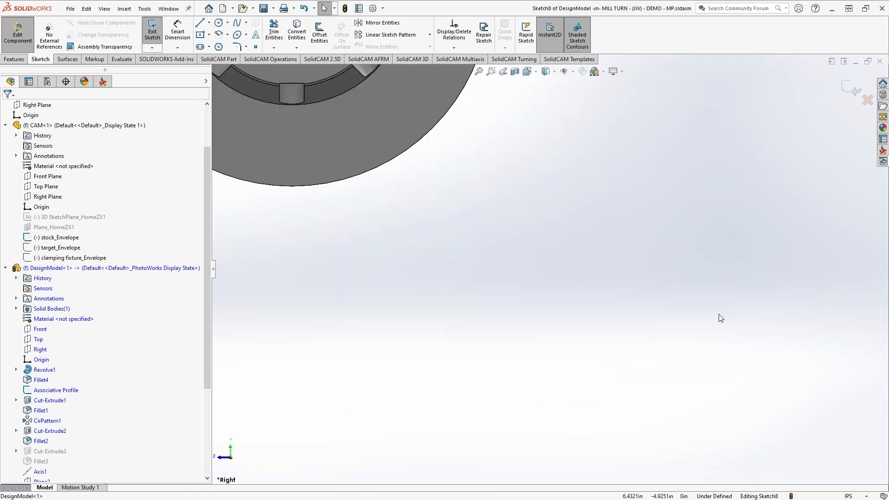
pyautogui.scroll(6, 642, 280)
pyautogui.scroll(-5, 529, 221)
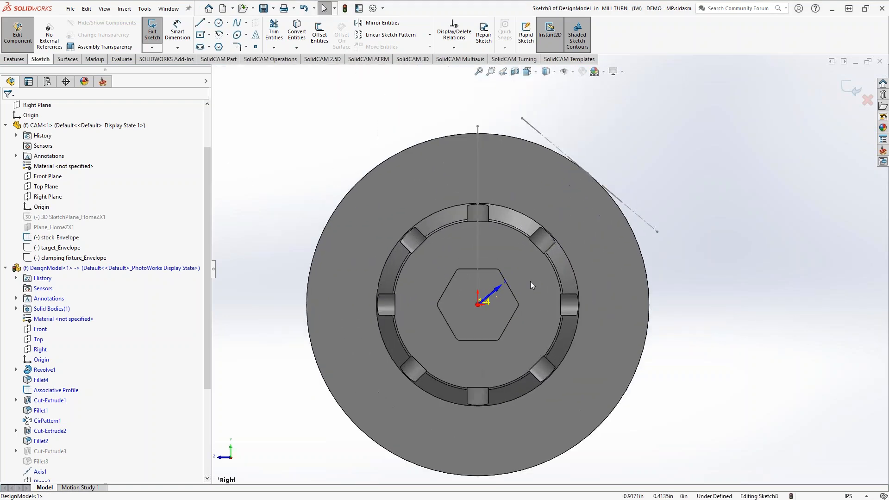
pyautogui.scroll(-4, 530, 281)
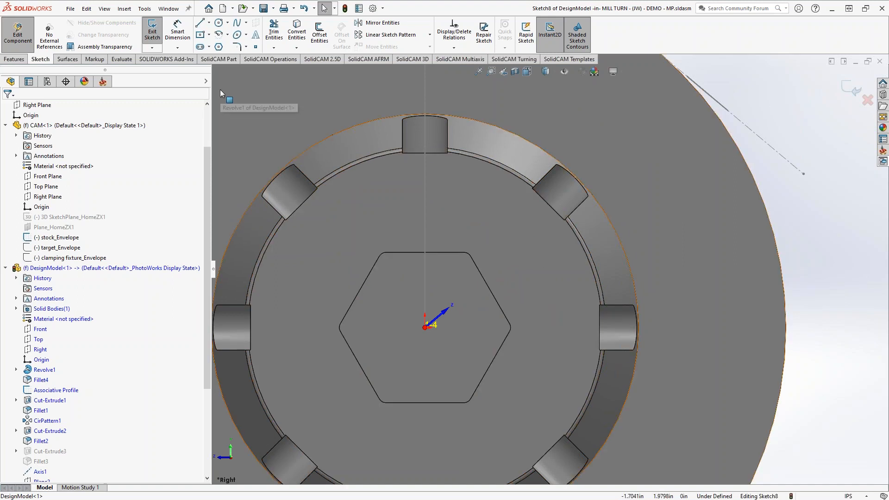
pyautogui.click(228, 24)
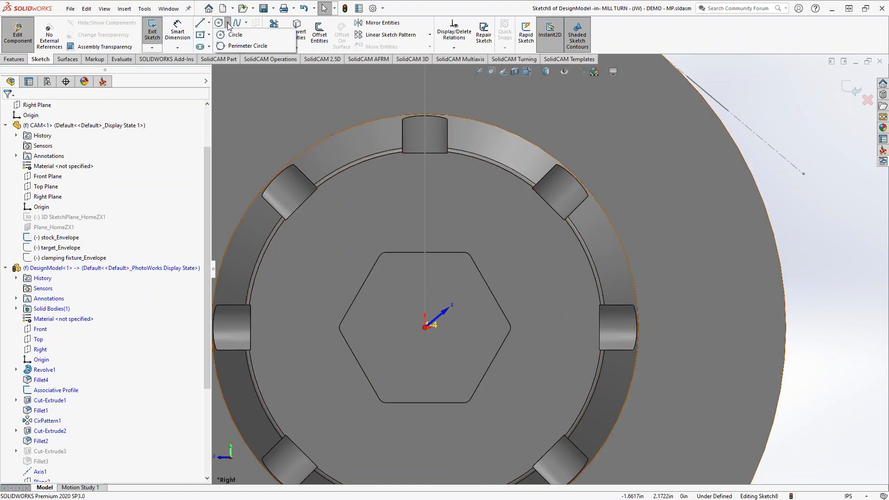
pyautogui.click(235, 35)
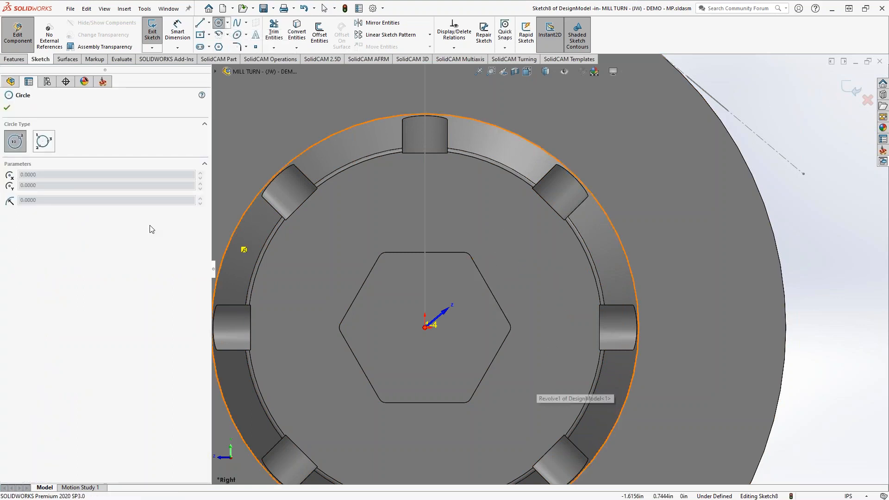
pyautogui.click(425, 327)
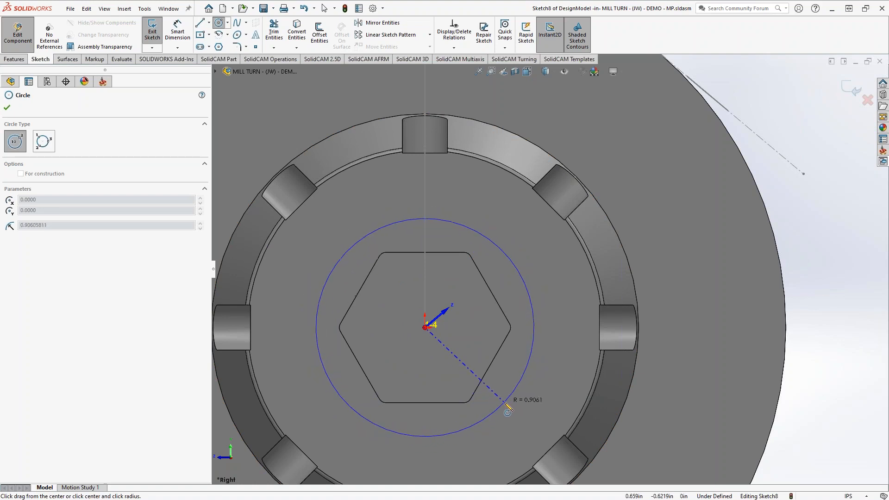
pyautogui.click(506, 404)
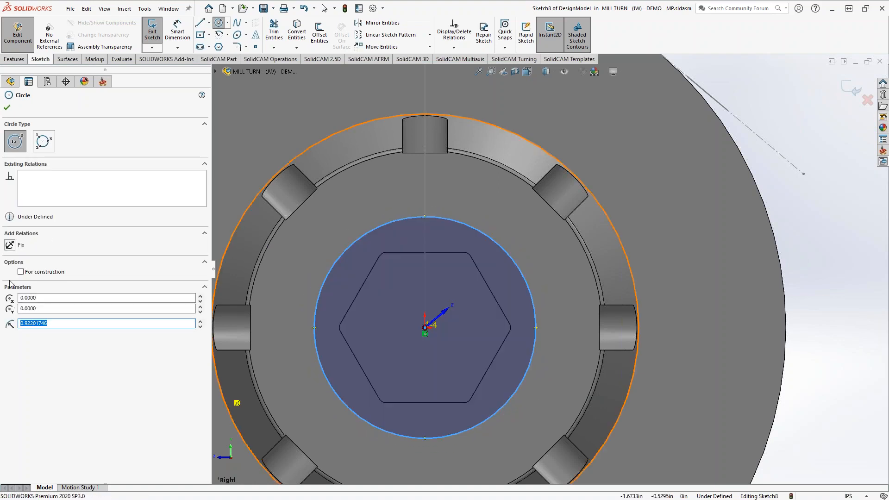
pyautogui.click(20, 271)
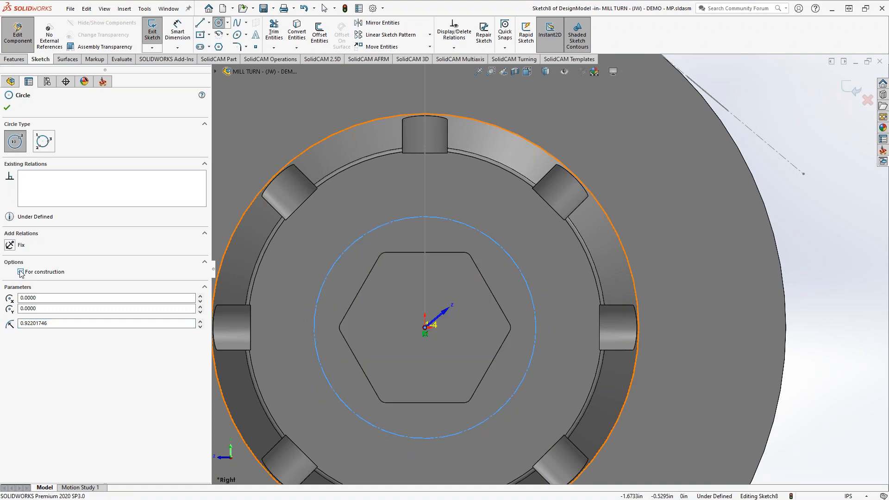
pyautogui.click(7, 109)
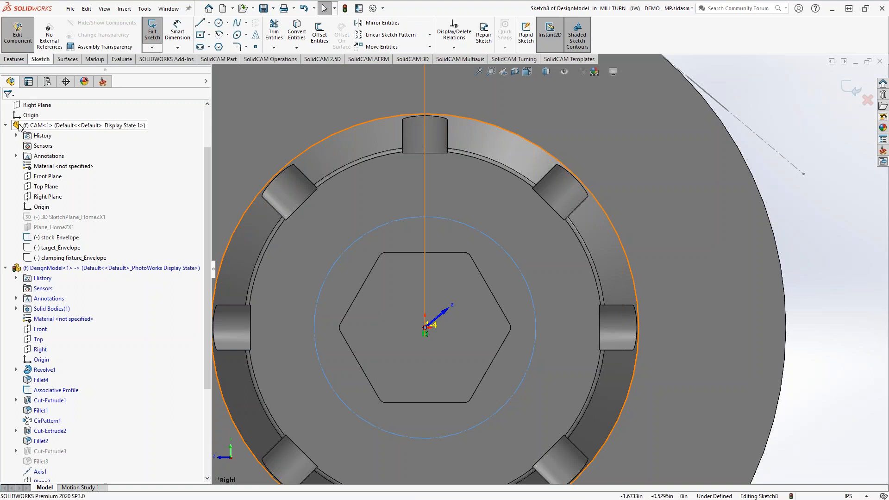
# Dimension the construction circle around the hex to a diameter of 1.85 in.
pyautogui.click(177, 32)
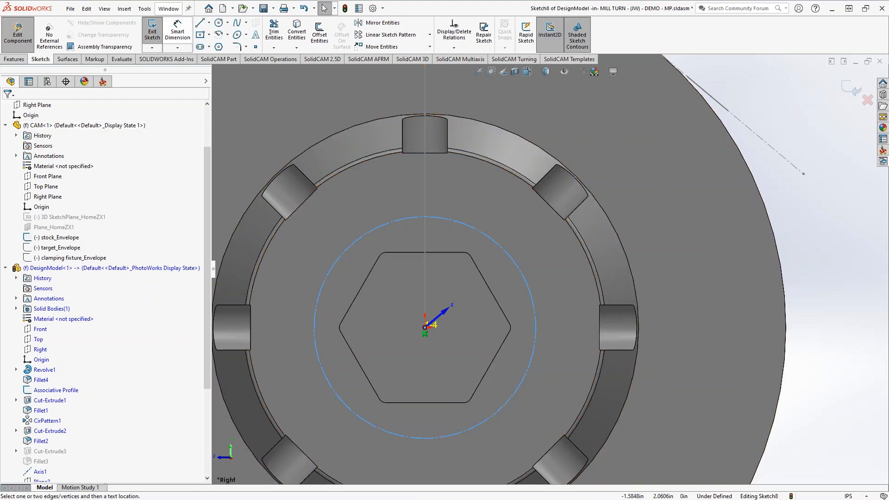
pyautogui.click(482, 226)
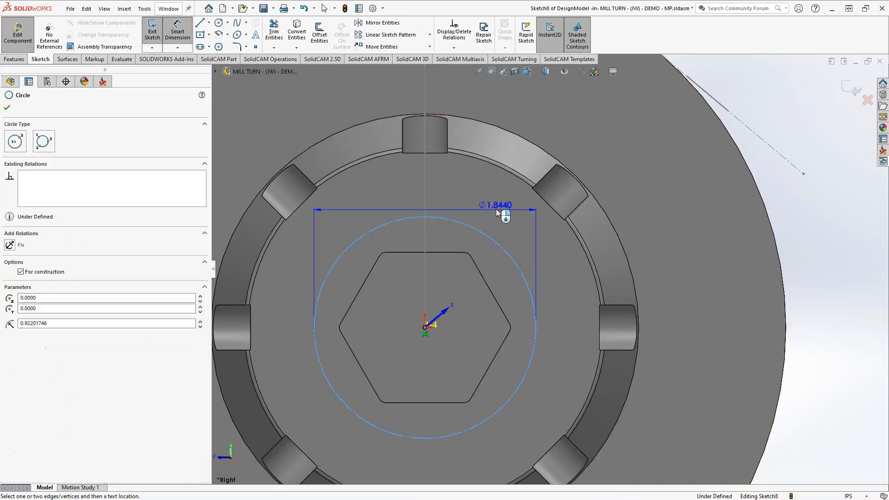
pyautogui.click(455, 198)
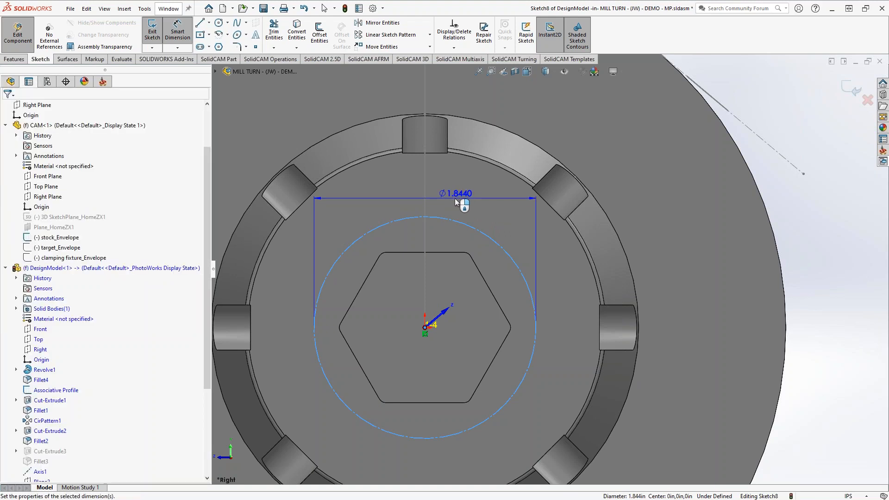
pyautogui.write('1.85')
pyautogui.press('Return')
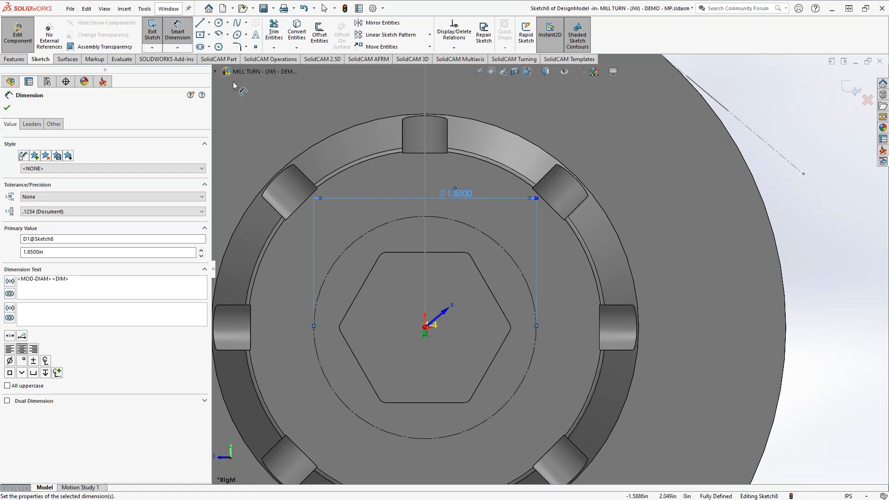
pyautogui.press('Escape')
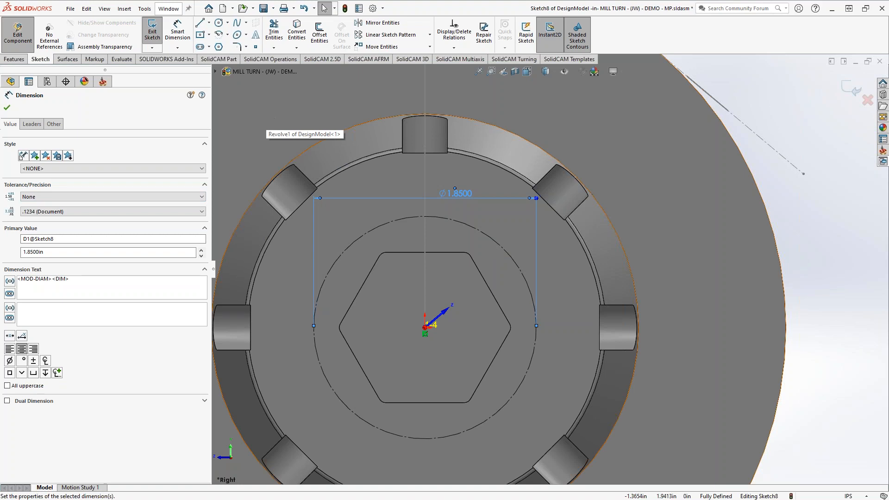
# Start a sketch text along the construction circle, replacing the document font with DPS Schrift Single.
pyautogui.click(256, 35)
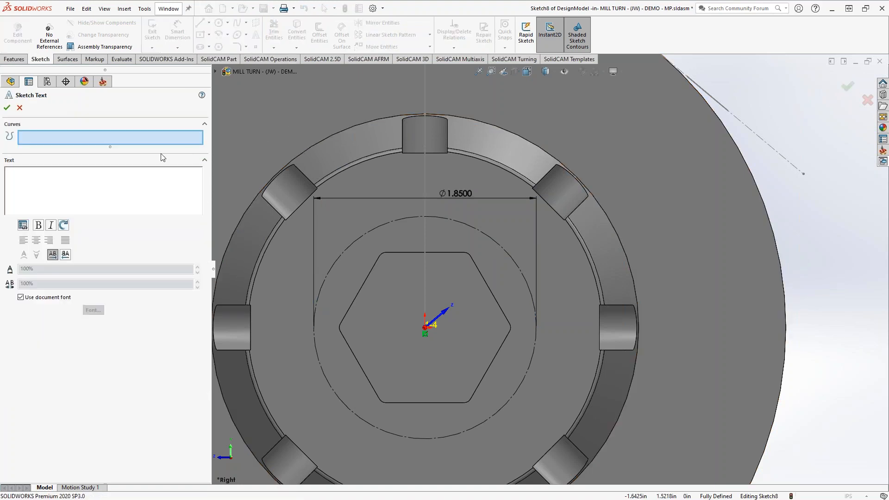
pyautogui.click(472, 227)
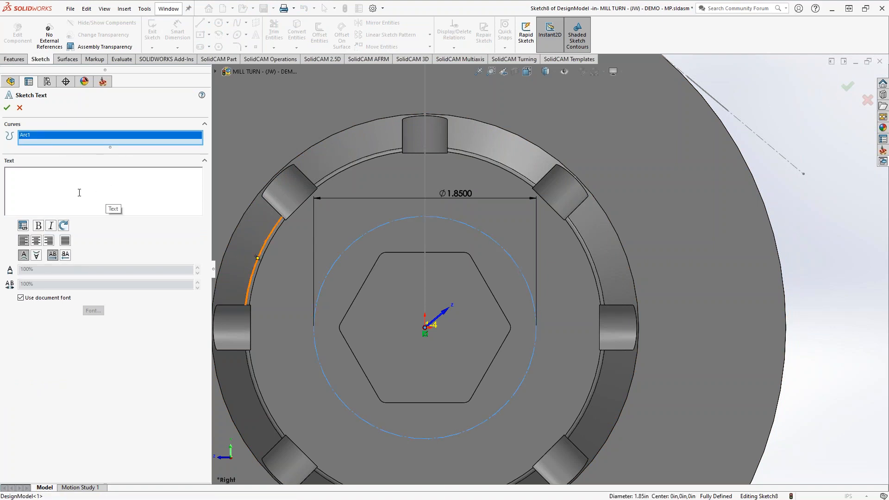
pyautogui.click(21, 298)
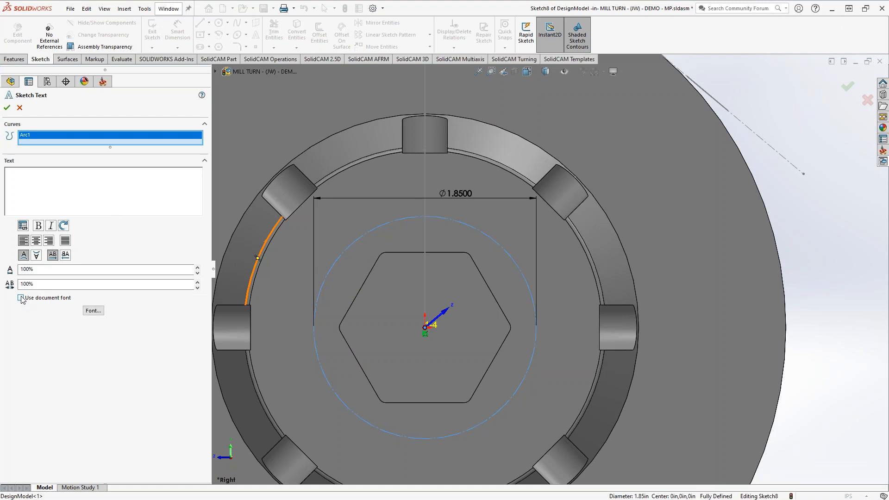
pyautogui.click(92, 311)
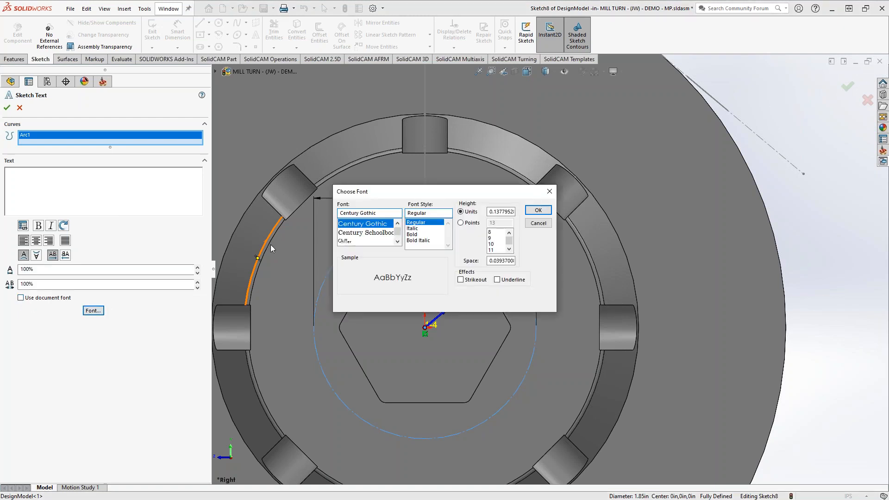
pyautogui.click(349, 213)
pyautogui.write('dps')
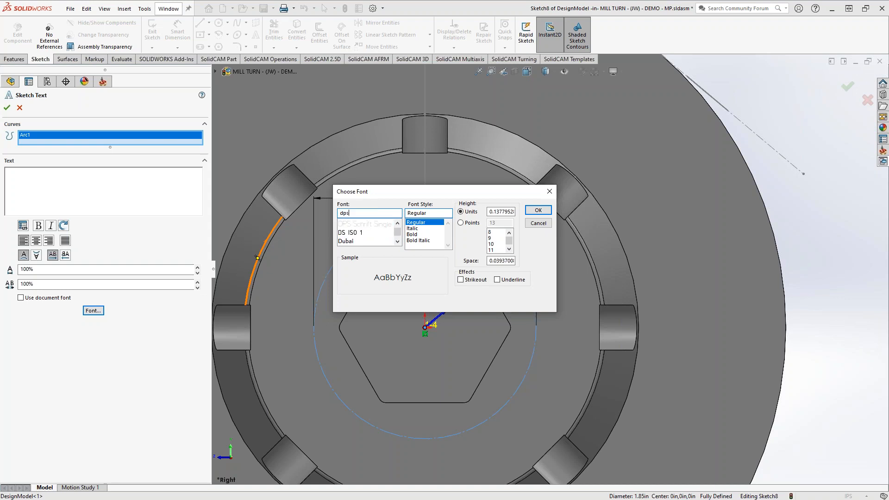
pyautogui.click(356, 225)
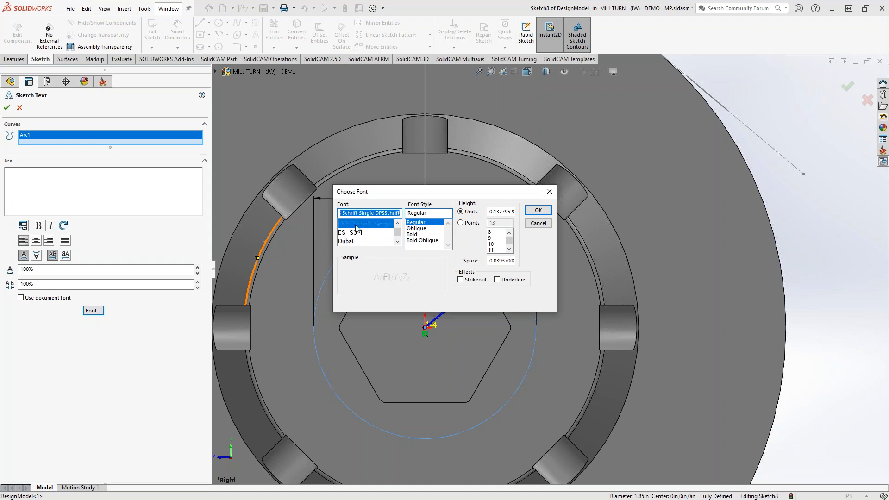
# Specify the text height in points and accept the font settings.
pyautogui.click(464, 226)
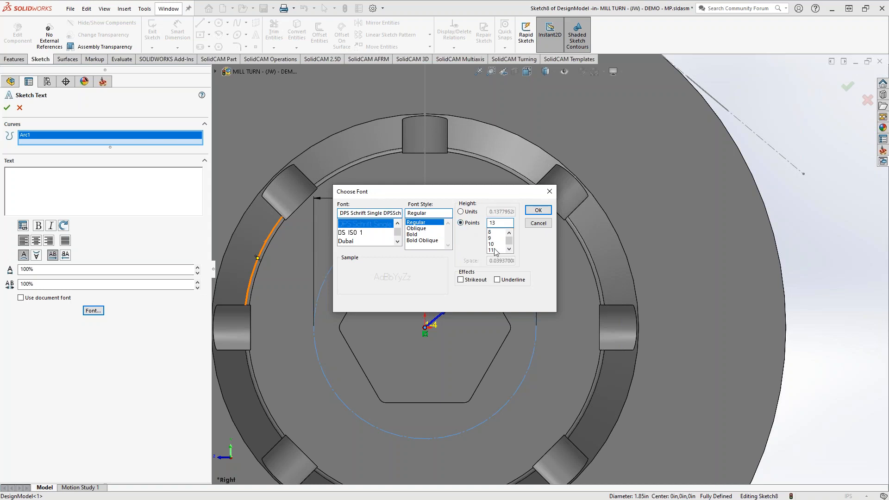
pyautogui.click(509, 249)
pyautogui.click(509, 250)
pyautogui.click(509, 249)
pyautogui.click(509, 250)
pyautogui.click(538, 210)
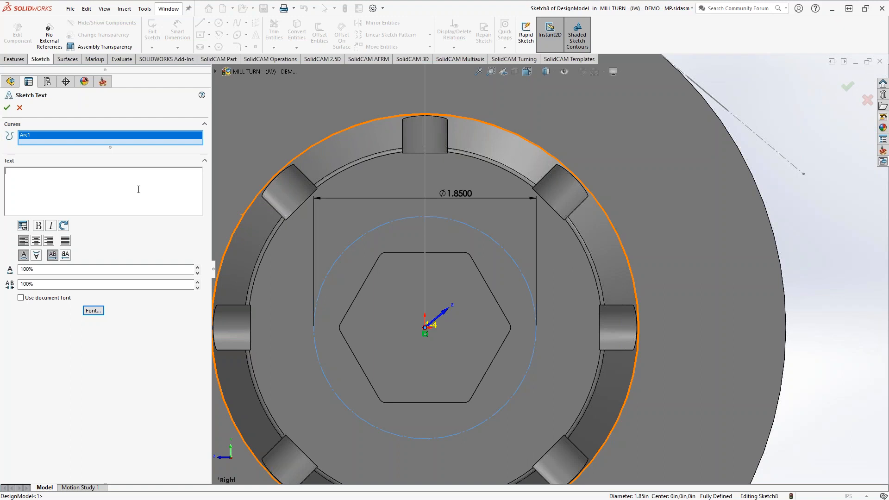
pyautogui.write('0123456789')
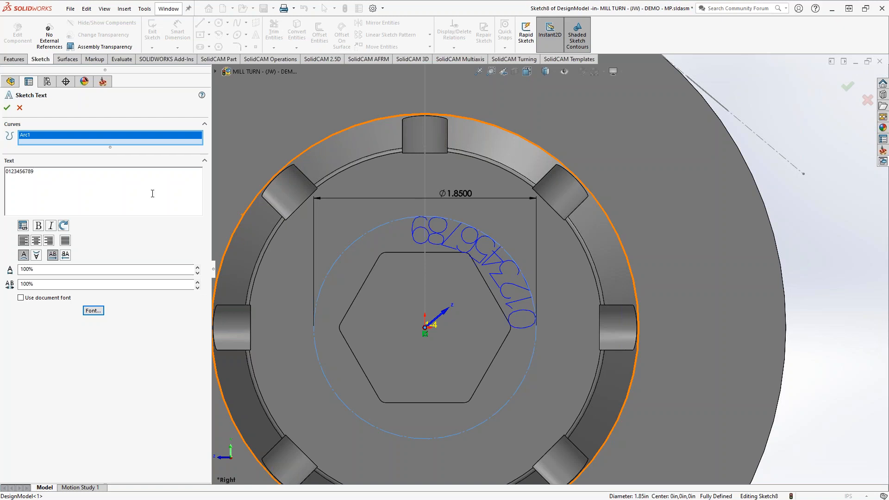
pyautogui.click(37, 256)
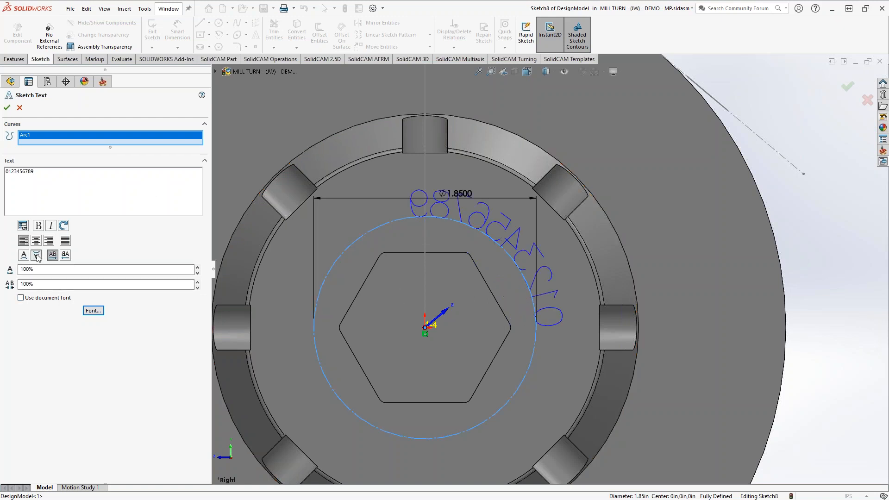
pyautogui.click(65, 256)
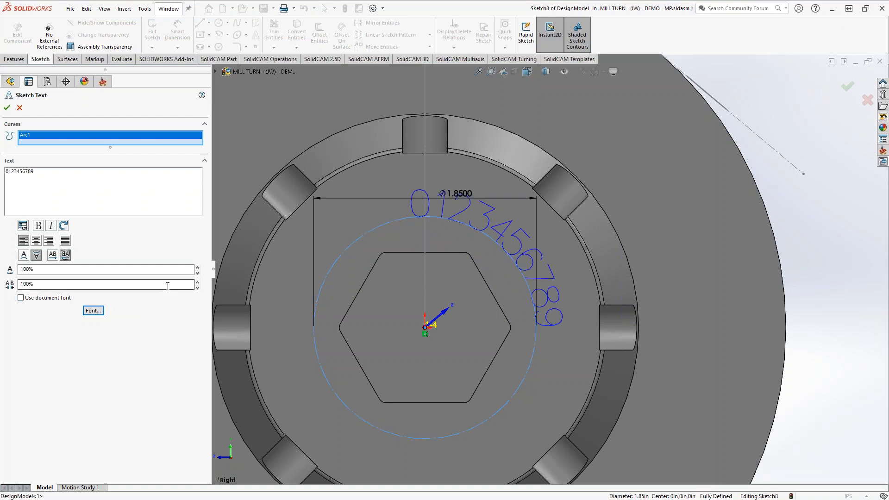
# Set the character spacing to 130%, try centre alignment, and keep the text left-aligned.
pyautogui.click(198, 282)
pyautogui.click(198, 283)
pyautogui.click(198, 282)
pyautogui.click(36, 240)
pyautogui.click(23, 241)
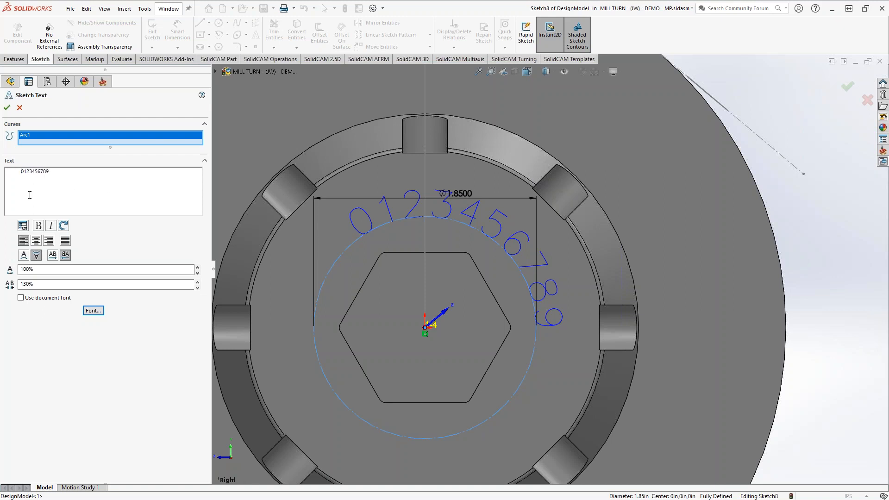
# Try repositioning the digits along the circle with fewer leading spaces, right and centre alignment, and a leading line break.
pyautogui.press('BackSpace')
pyautogui.press('BackSpace')
pyautogui.press('BackSpace')
pyautogui.press('BackSpace')
pyautogui.press('BackSpace')
pyautogui.press('BackSpace')
pyautogui.press('BackSpace')
pyautogui.press('BackSpace')
pyautogui.press('BackSpace')
pyautogui.press('BackSpace')
pyautogui.press('BackSpace')
pyautogui.click(48, 241)
pyautogui.click(35, 240)
pyautogui.click(23, 241)
pyautogui.press('Return')
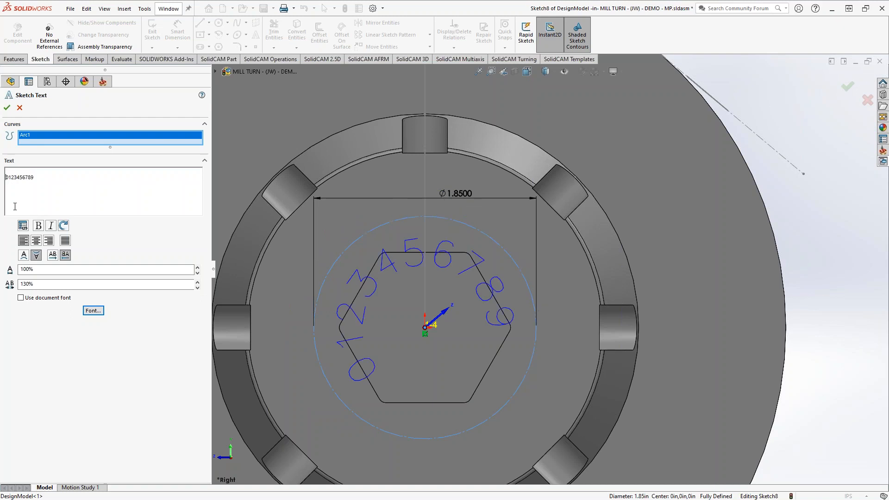
pyautogui.press('BackSpace')
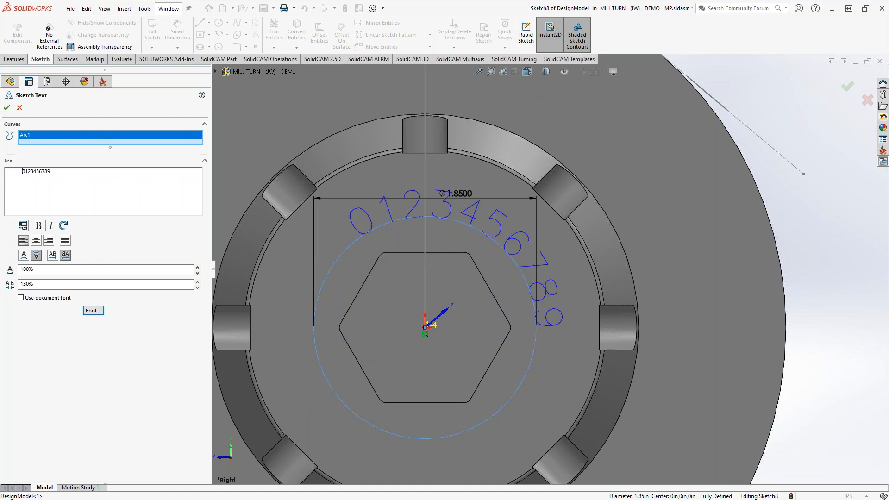
pyautogui.click(60, 176)
pyautogui.press('Delete')
pyautogui.press('Delete')
pyautogui.press('Delete')
pyautogui.press('Delete')
pyautogui.press('Delete')
pyautogui.press('Delete')
pyautogui.press('Delete')
pyautogui.press('Delete')
pyautogui.press('Delete')
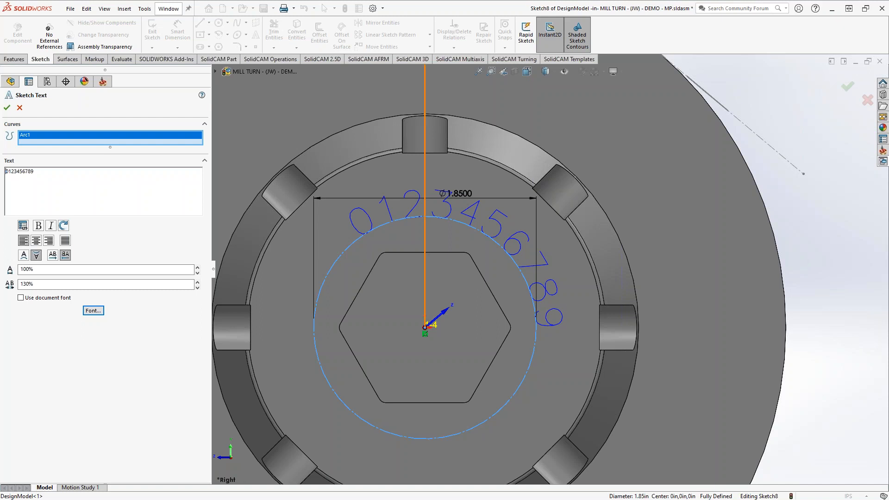
pyautogui.click(7, 107)
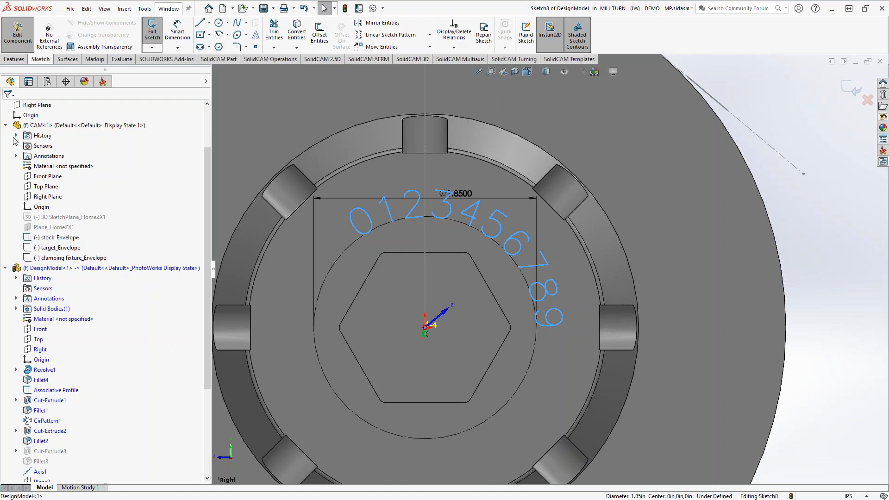
pyautogui.click(857, 89)
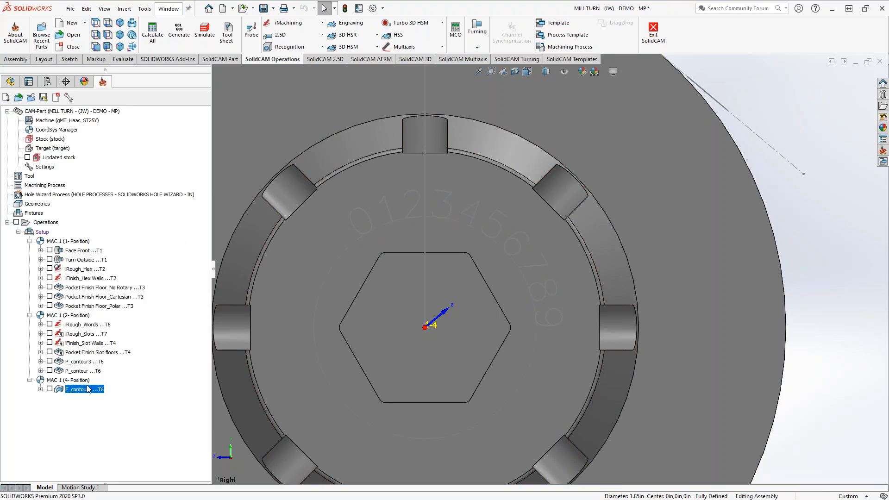
# Add a 2D engraving milling operation after the last operation and set its coordinate system to MAC 1 (1- Position).
pyautogui.rightClick(80, 392)
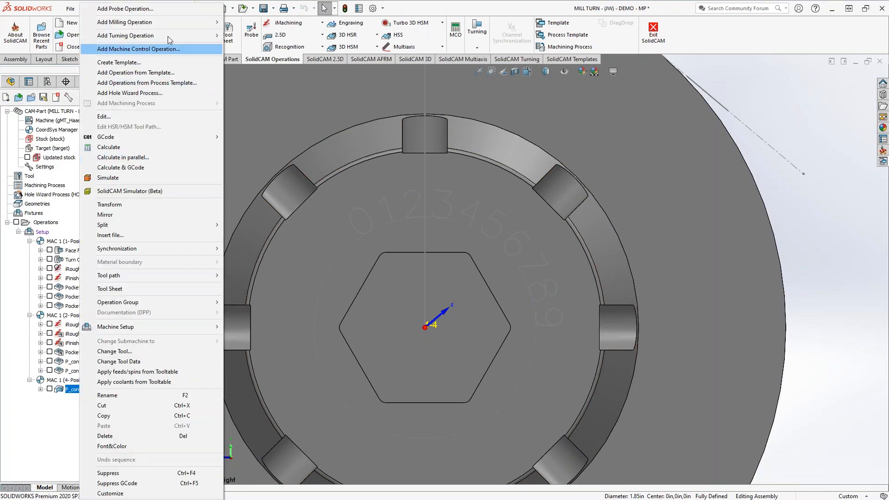
pyautogui.moveTo(168, 23)
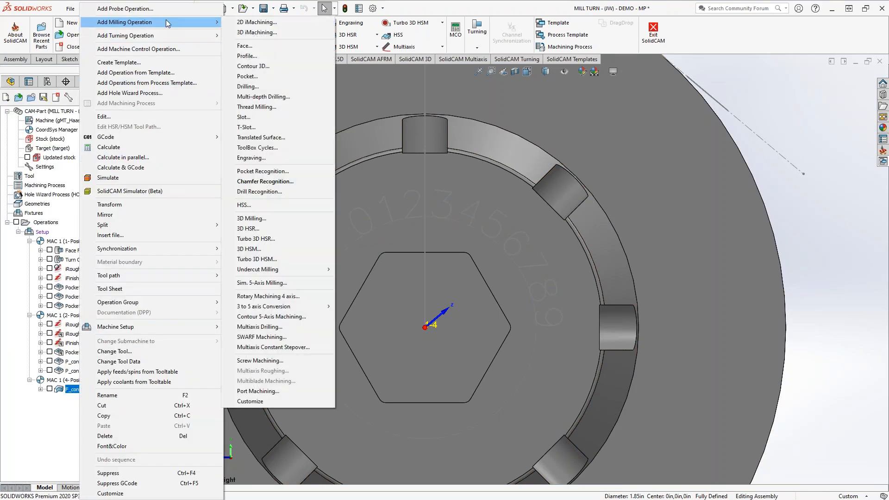
pyautogui.click(258, 158)
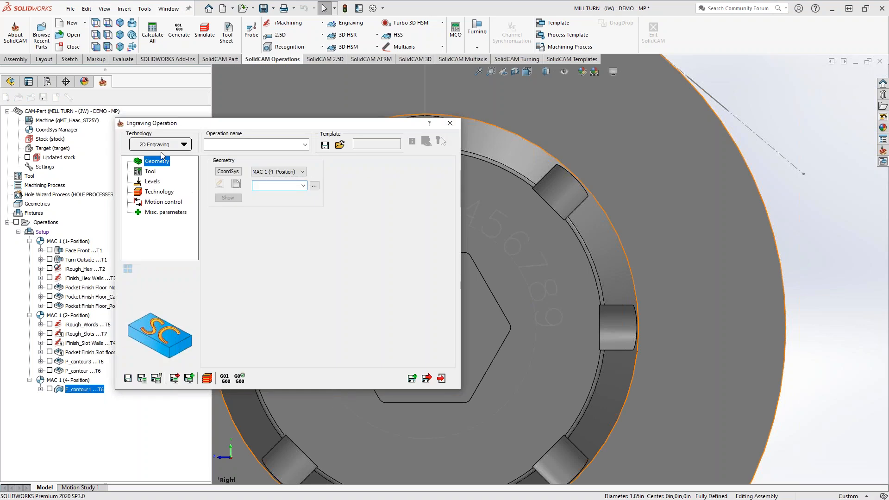
pyautogui.click(287, 172)
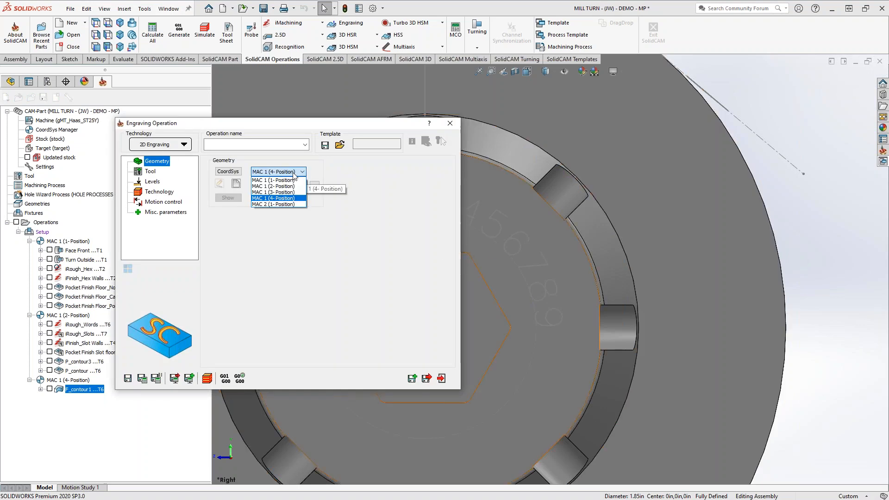
pyautogui.click(283, 179)
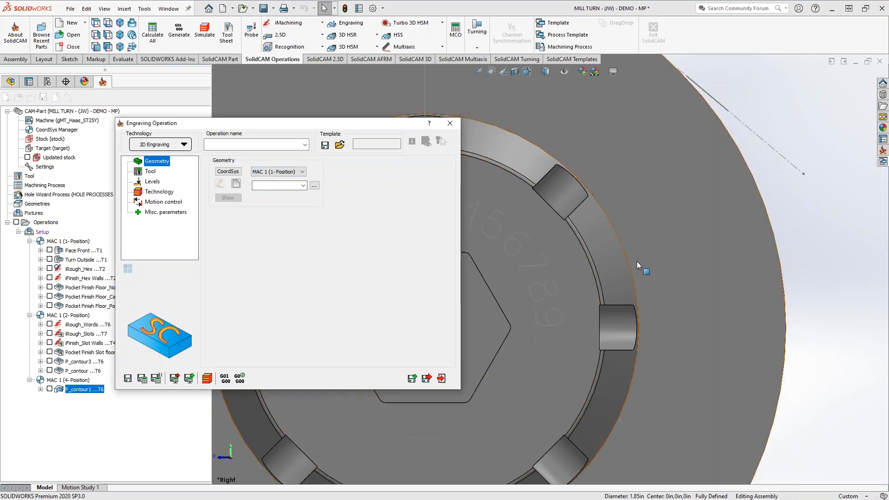
pyautogui.click(236, 186)
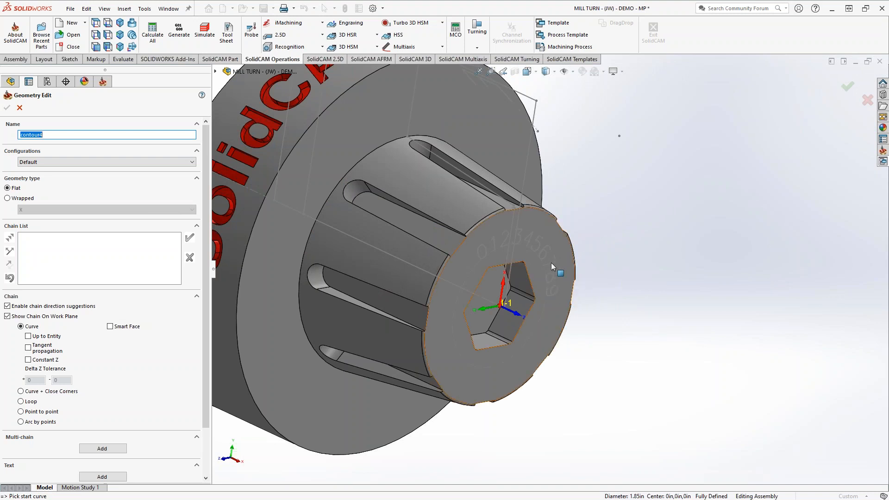
pyautogui.scroll(-3, 84, 389)
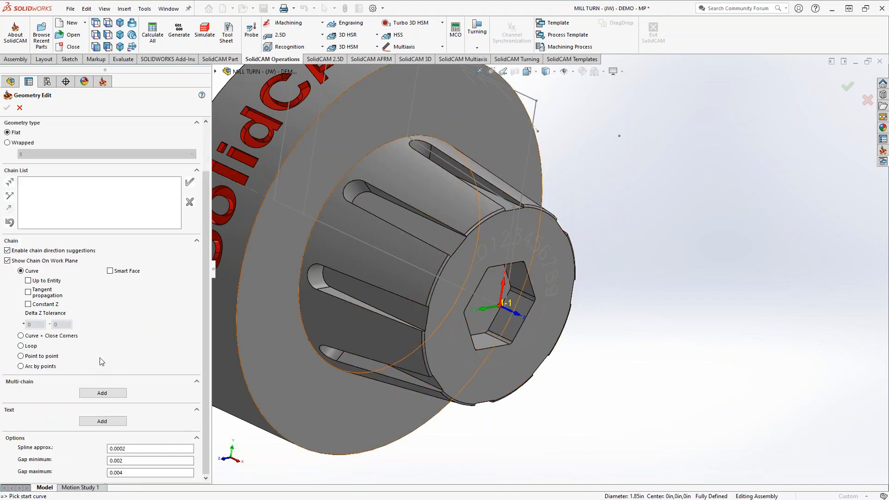
pyautogui.click(99, 393)
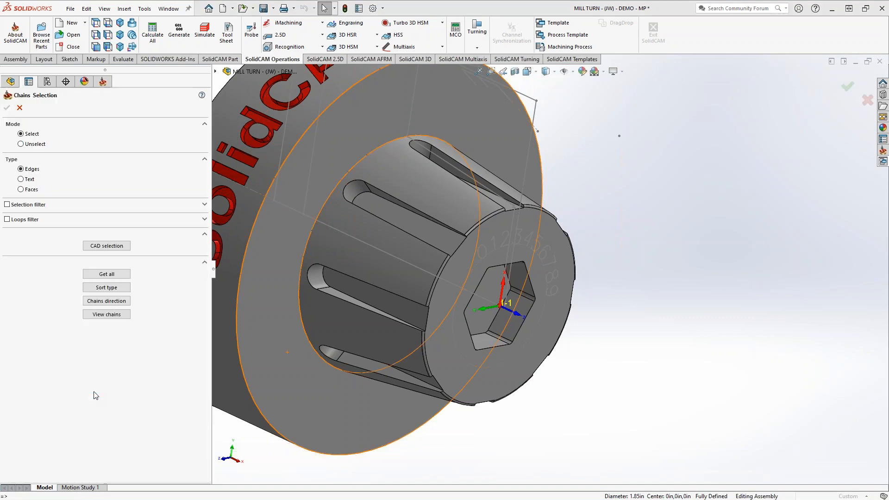
pyautogui.click(21, 179)
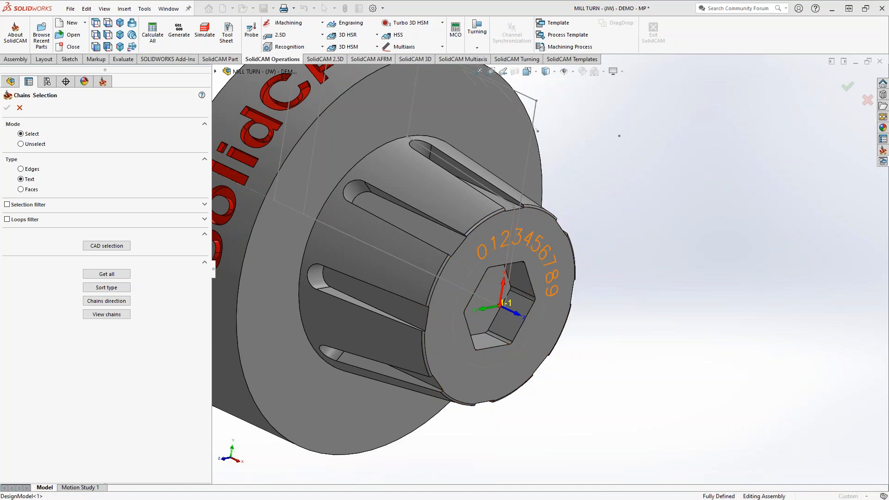
pyautogui.click(555, 266)
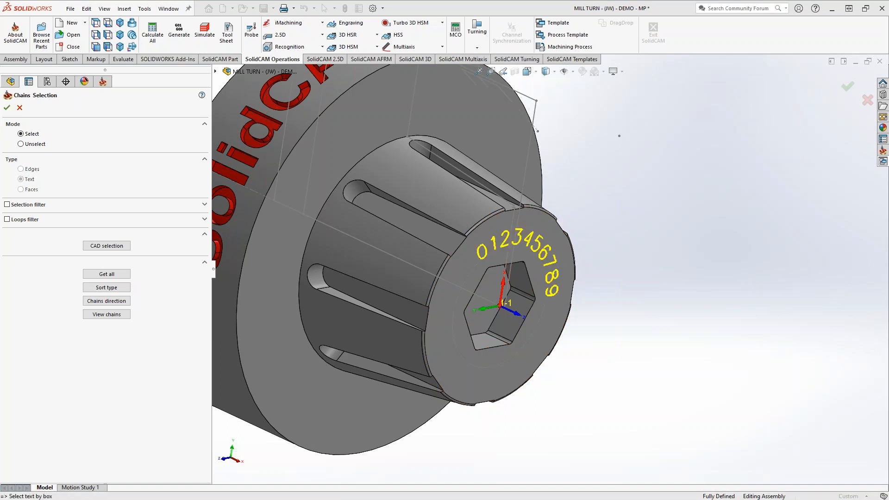
pyautogui.click(7, 108)
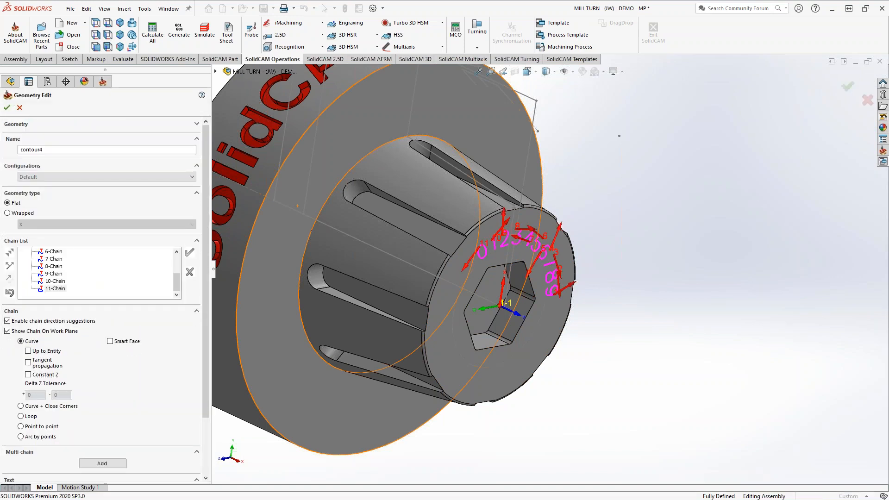
pyautogui.scroll(-5, 520, 311)
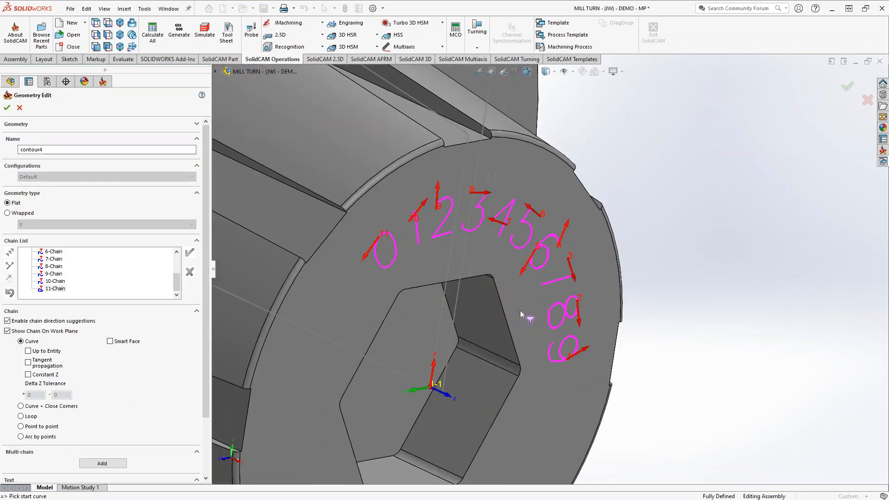
pyautogui.scroll(1, 520, 310)
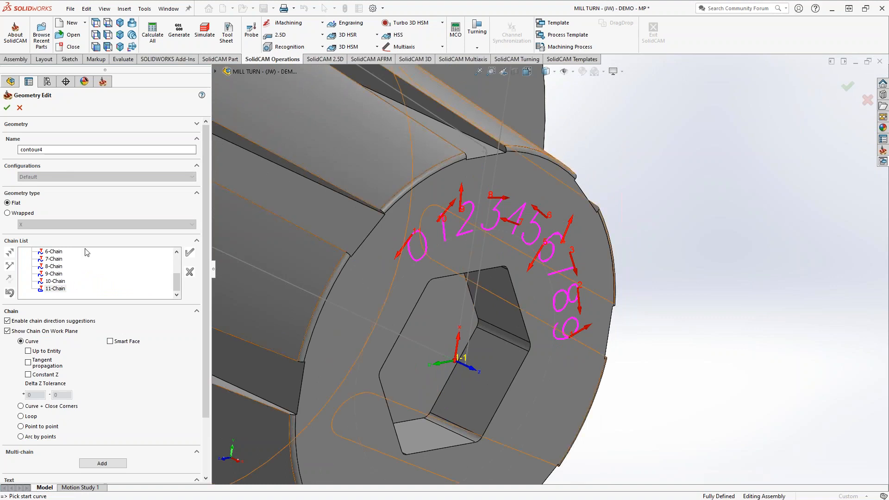
pyautogui.click(7, 108)
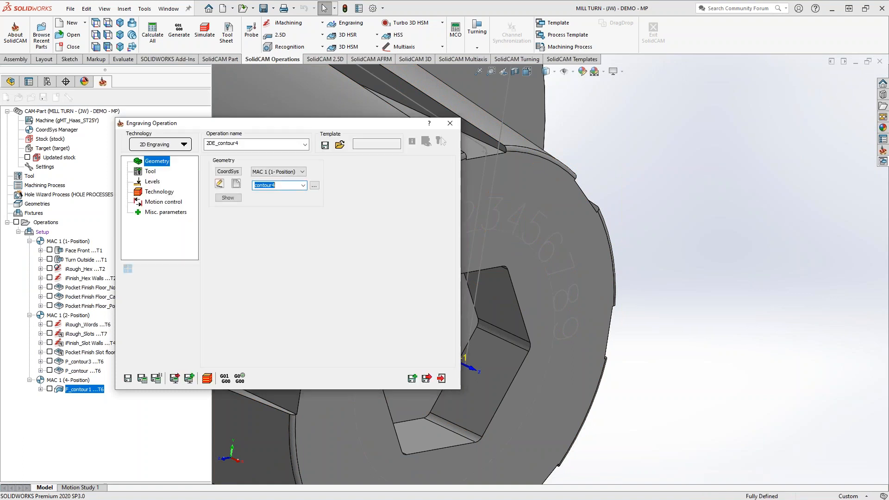
# Add a new spot drill to the tool list and assign it to the engraving operation.
pyautogui.click(153, 172)
pyautogui.click(284, 302)
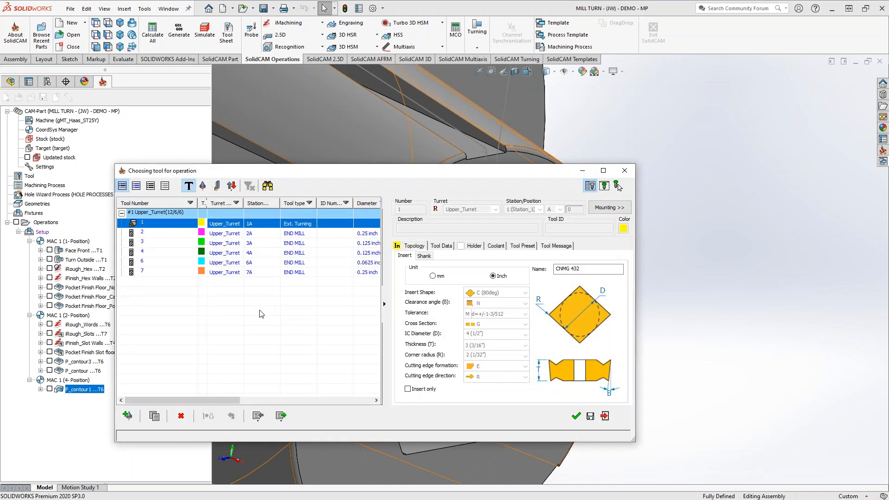
pyautogui.click(127, 415)
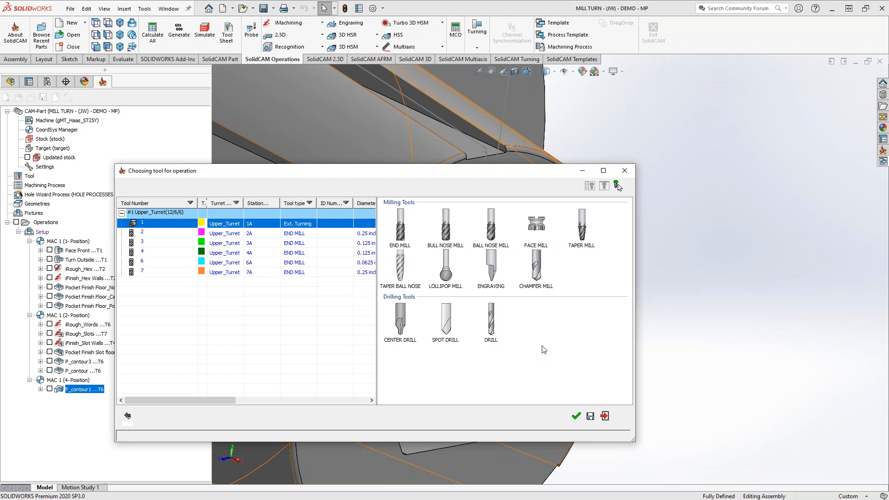
pyautogui.click(451, 329)
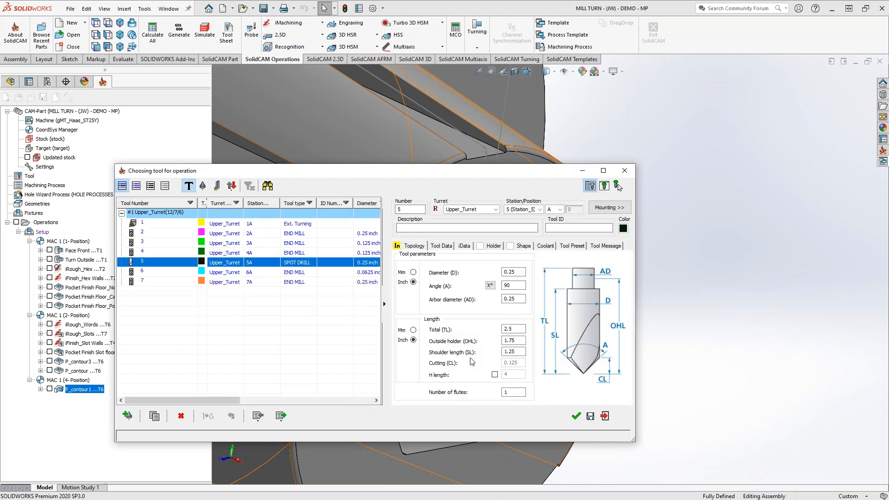
pyautogui.click(575, 416)
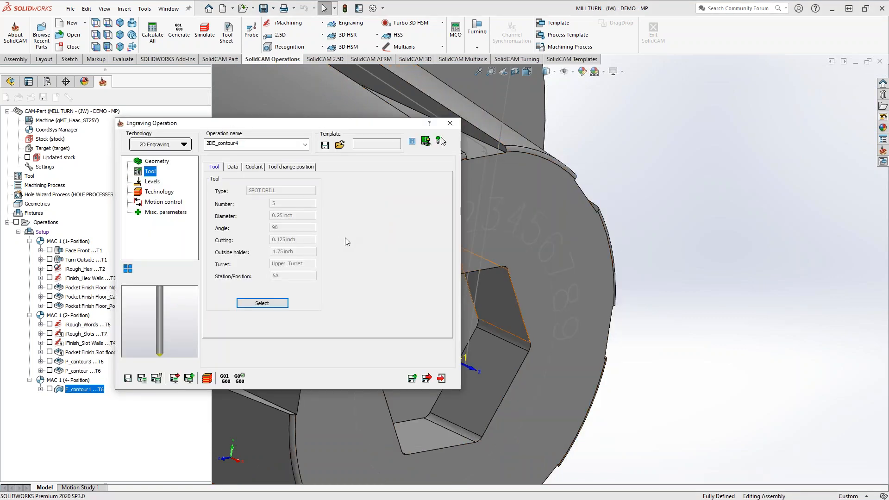
# Set the operation's upper milling level from the part's hex end face.
pyautogui.click(149, 181)
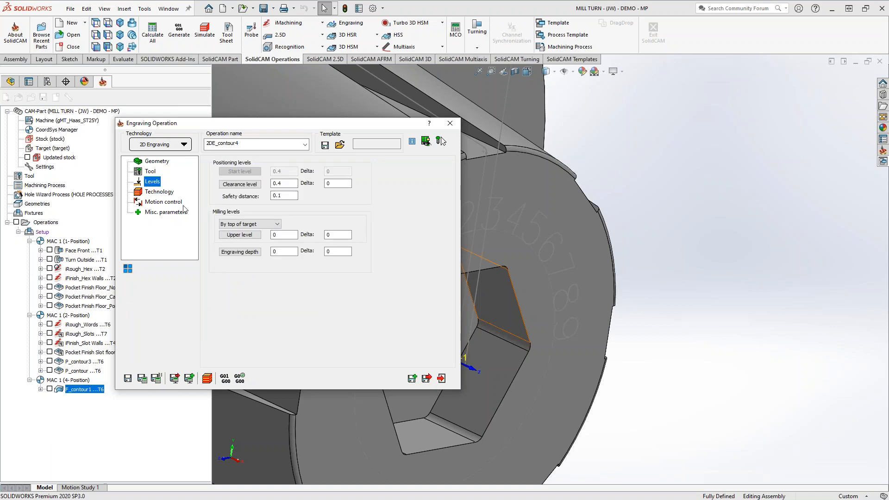
pyautogui.click(240, 237)
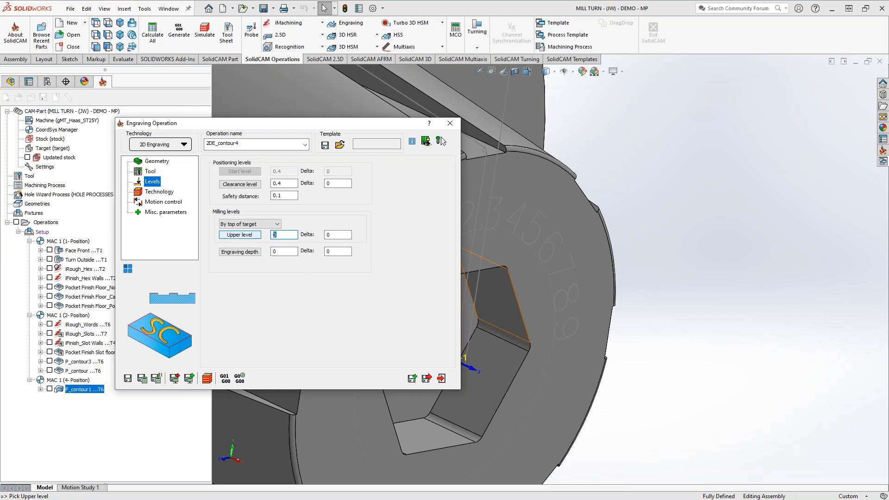
pyautogui.click(566, 212)
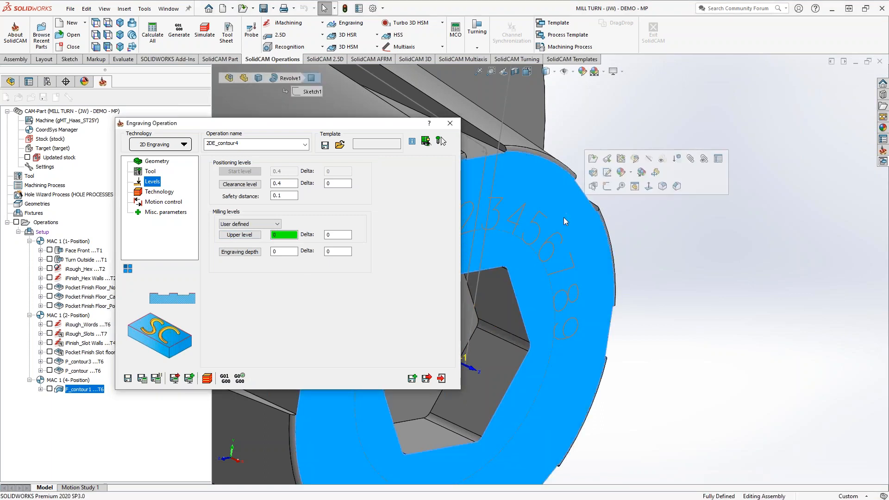
# Reference the engraving depth to the hex end face and give it a delta of -.005.
pyautogui.click(281, 253)
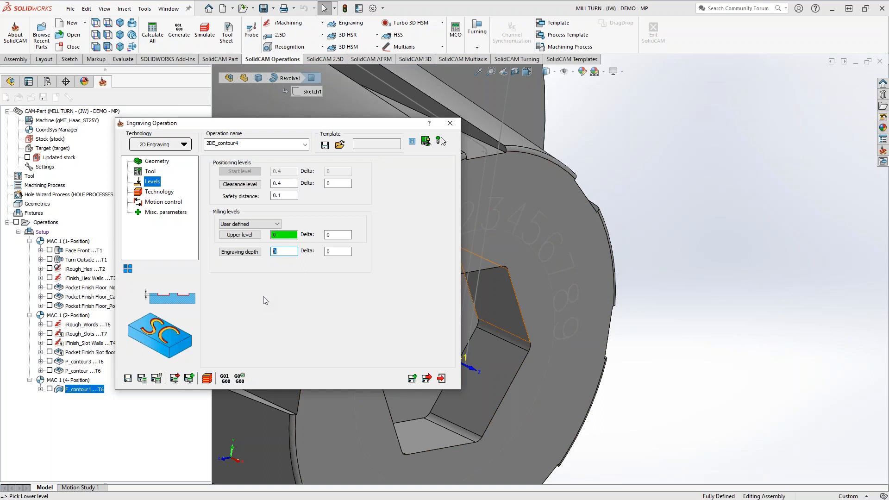
pyautogui.write('.005')
pyautogui.doubleClick(274, 253)
pyautogui.click(546, 191)
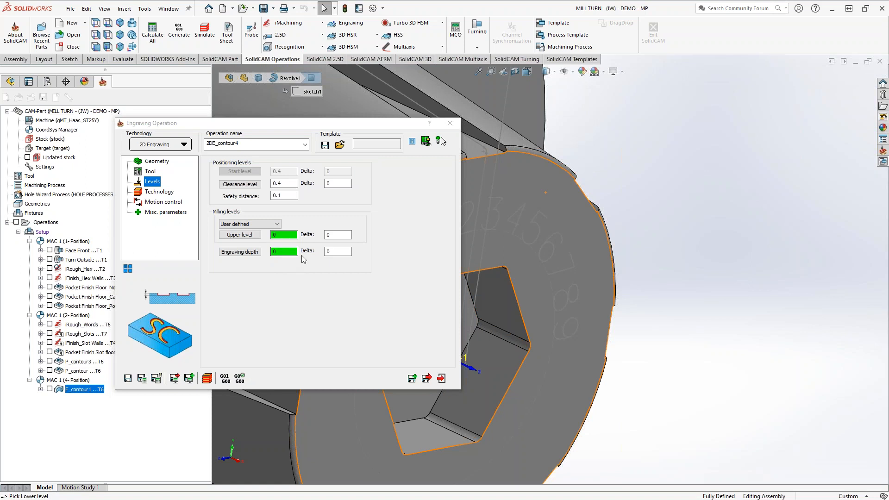
pyautogui.click(337, 251)
pyautogui.click(328, 252)
pyautogui.write('.005')
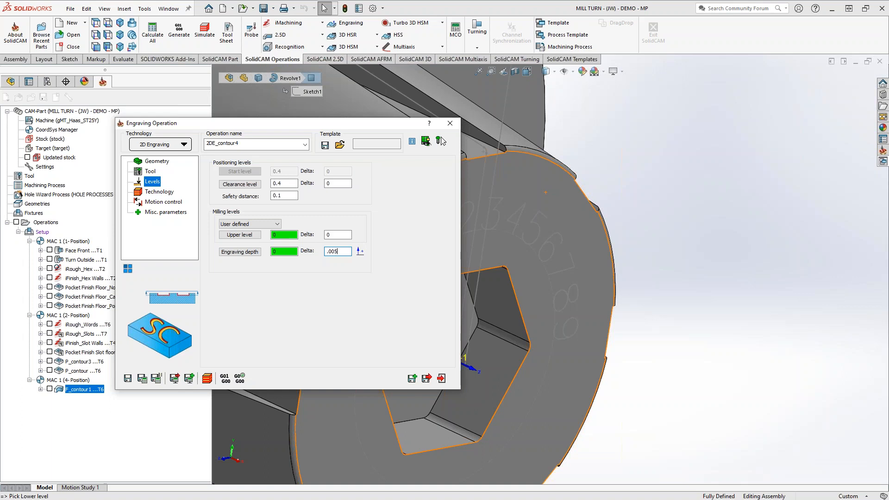
pyautogui.write('-')
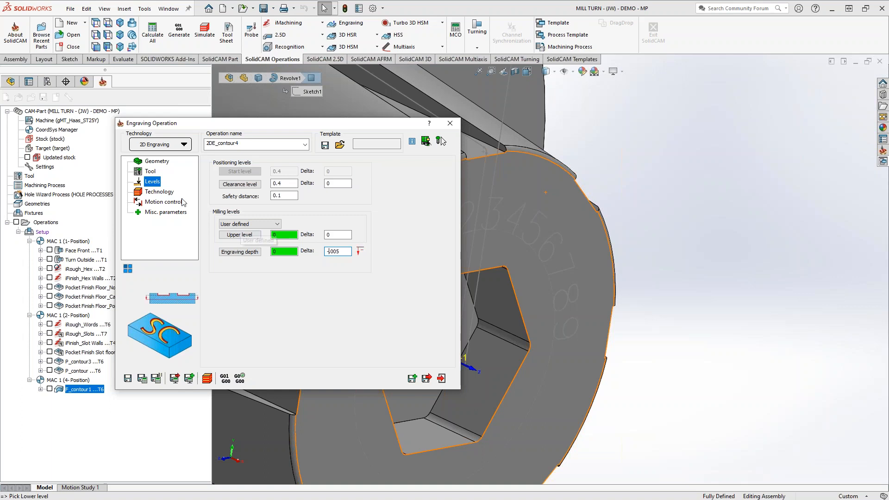
# Set the tool side to Center, then save and calculate the engraving operation and inspect its tool path on the digits.
pyautogui.click(169, 192)
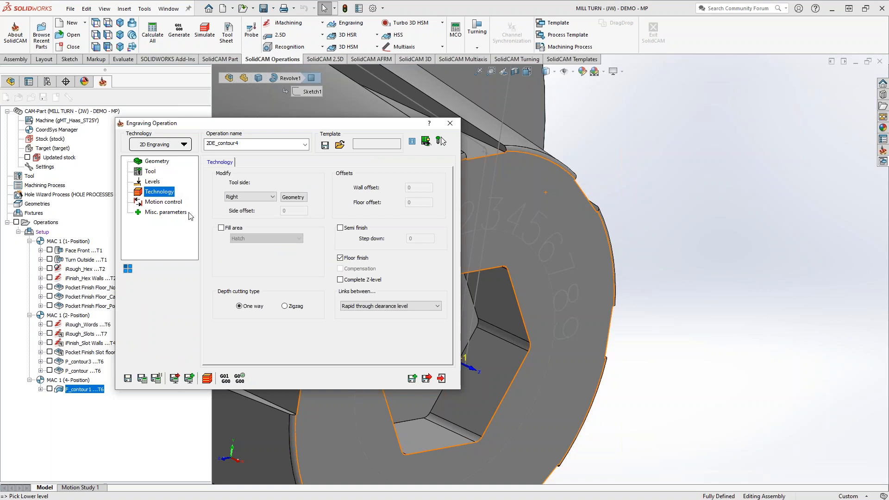
pyautogui.click(272, 197)
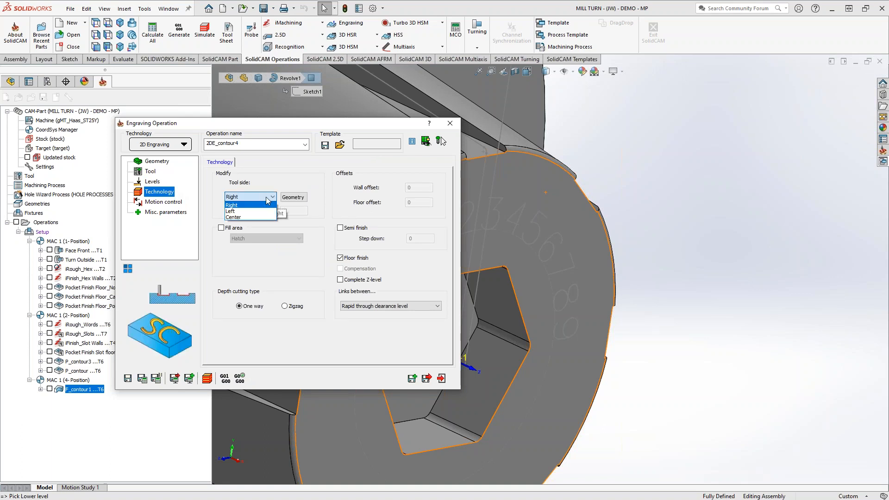
pyautogui.click(228, 219)
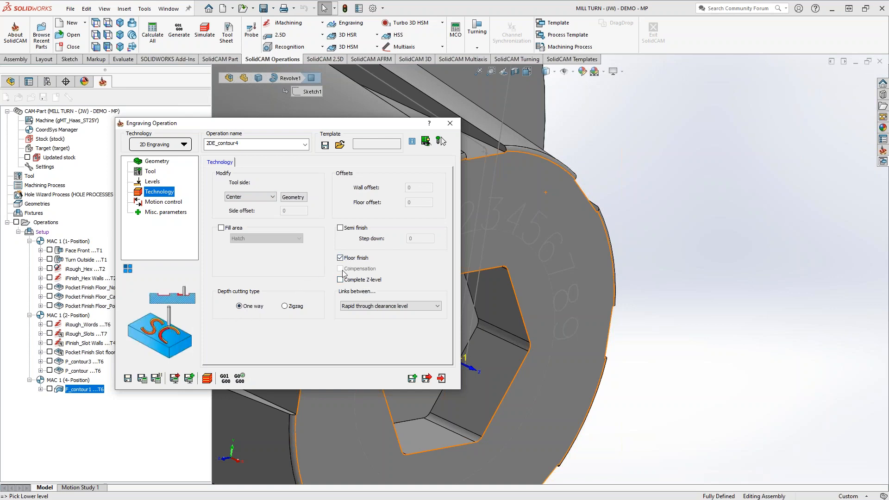
pyautogui.click(142, 379)
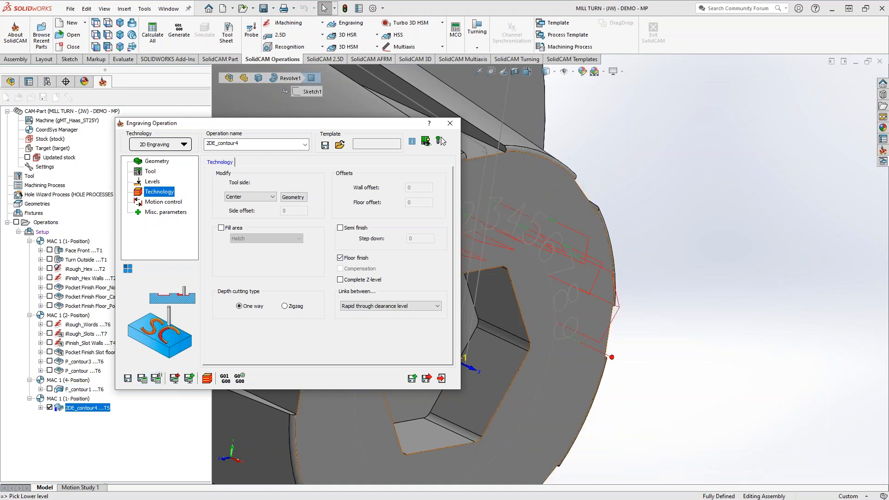
pyautogui.moveTo(525, 252); pyautogui.dragTo(531, 235, button='middle')
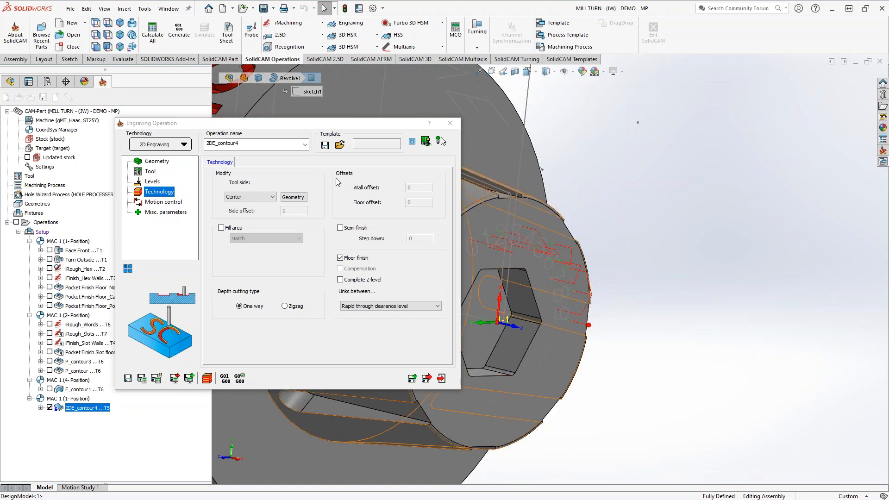
# Enable 4th-axis motion control for the engraving operation in Face mode, with Polar coordinates and the XC plane.
pyautogui.click(153, 202)
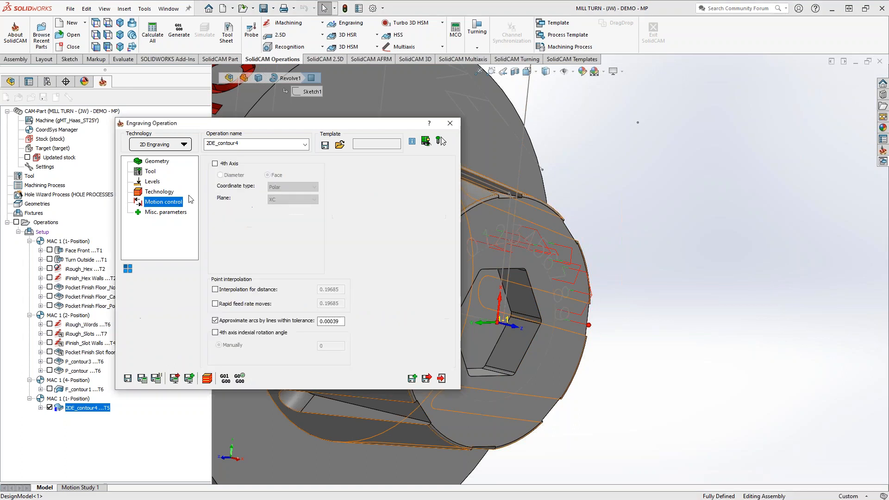
pyautogui.click(215, 163)
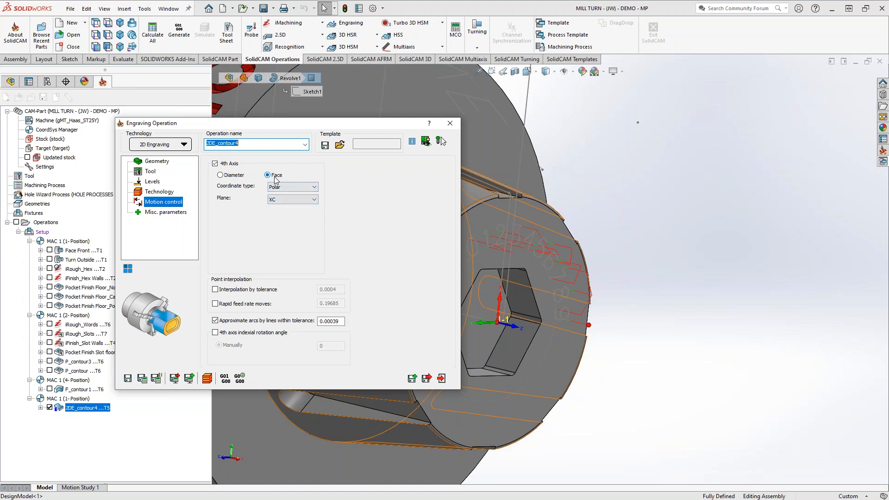
pyautogui.click(314, 187)
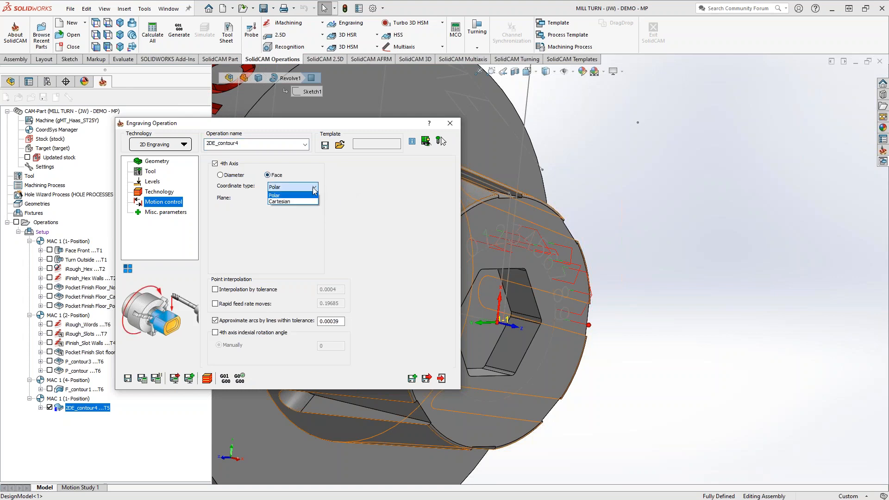
pyautogui.click(314, 195)
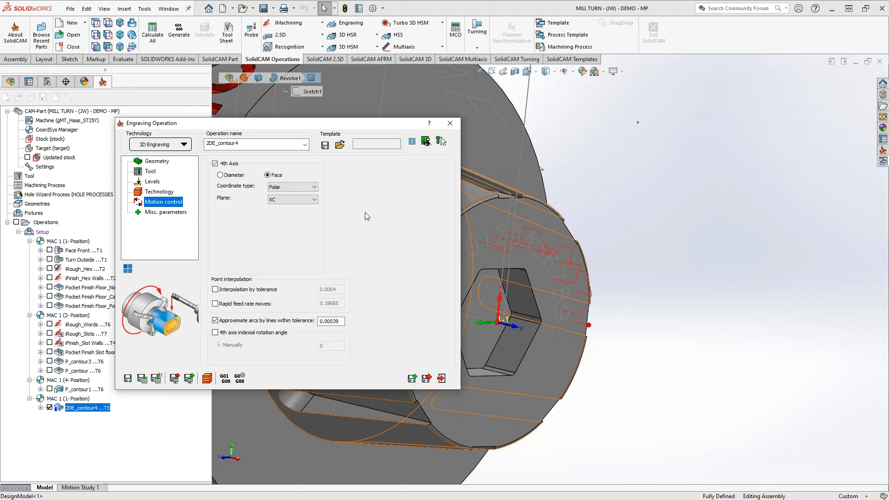
pyautogui.click(308, 201)
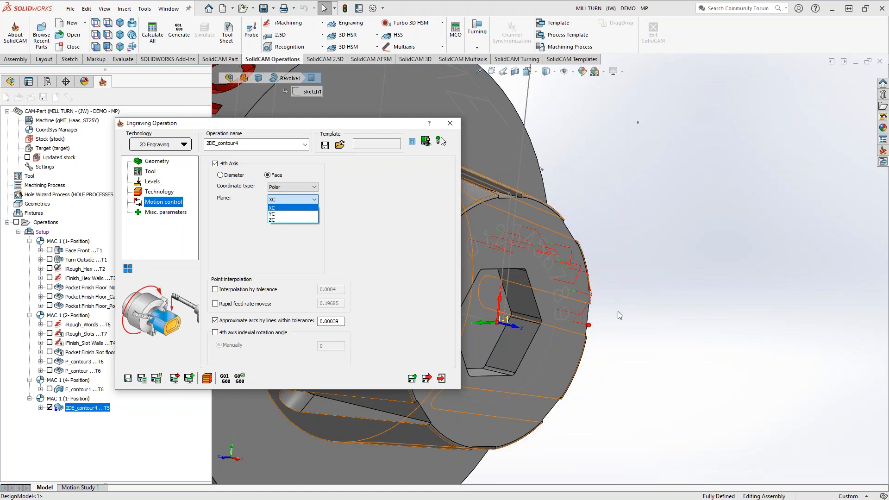
pyautogui.click(374, 228)
# Examine the coordinate system axes at the hex end face and compare them with the available 4th-axis plane options.
pyautogui.scroll(5, 710, 259)
pyautogui.scroll(4, 680, 274)
pyautogui.scroll(3, 471, 305)
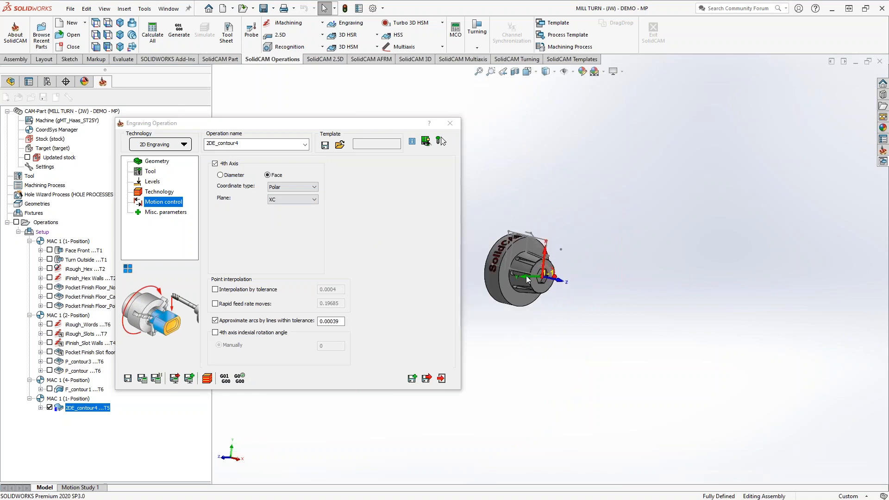
pyautogui.scroll(-6, 527, 276)
pyautogui.moveTo(532, 274); pyautogui.dragTo(539, 291, button='middle')
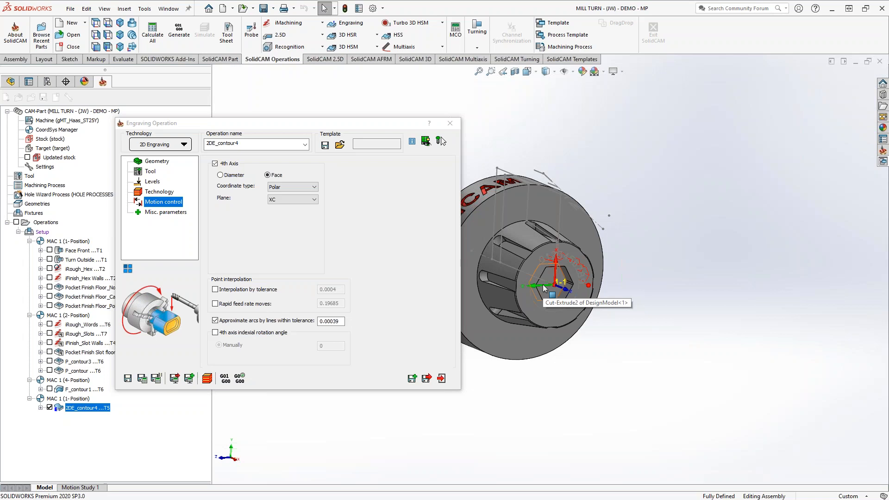
pyautogui.scroll(-3, 545, 288)
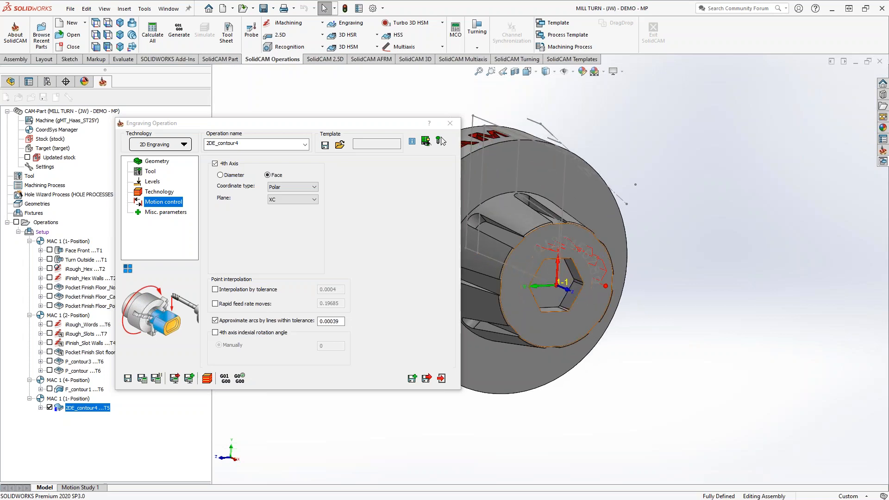
pyautogui.scroll(-3, 606, 285)
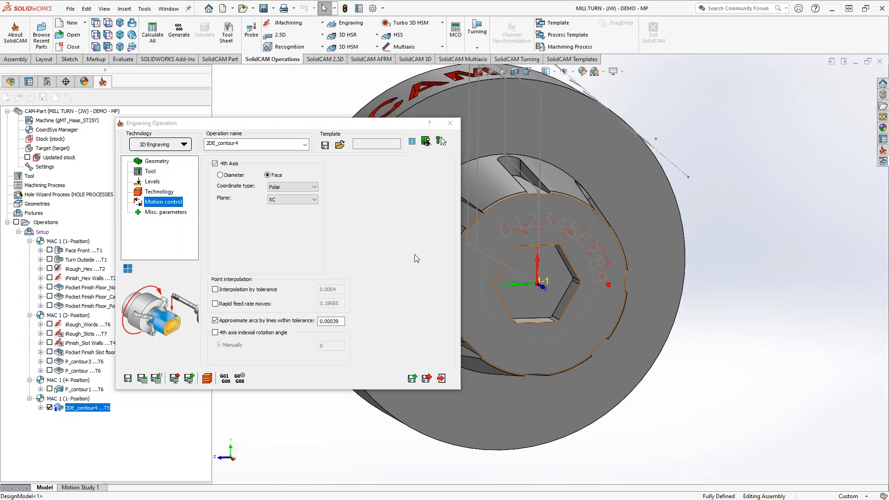
pyautogui.click(303, 200)
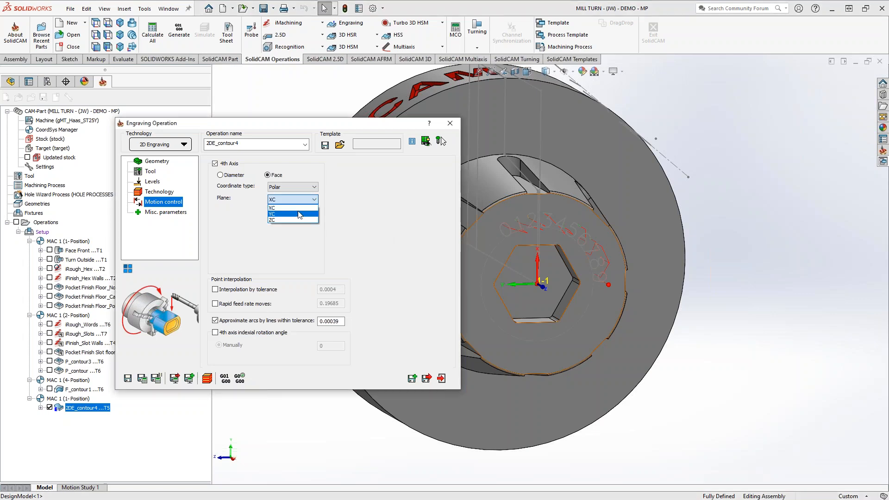
pyautogui.click(375, 218)
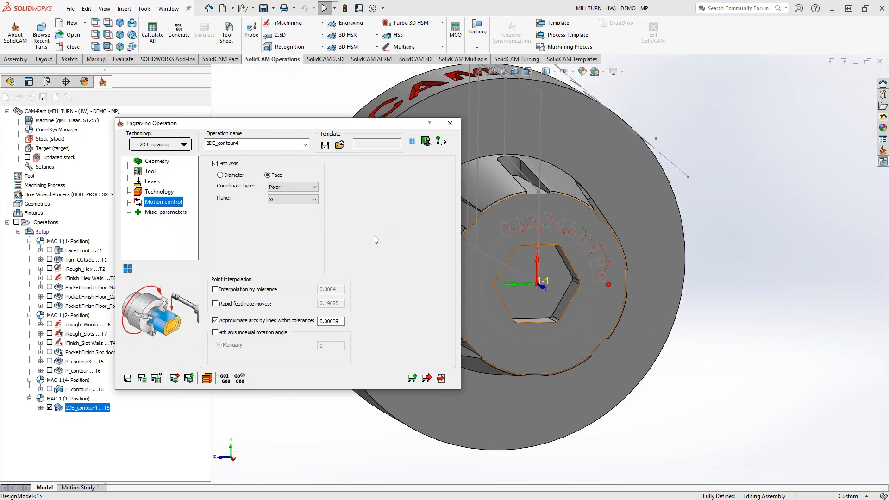
pyautogui.scroll(3, 574, 288)
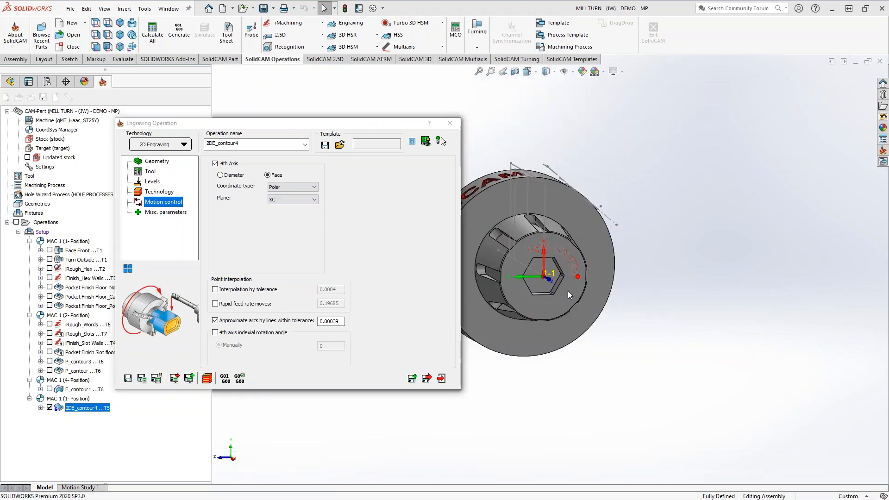
pyautogui.scroll(-3, 555, 277)
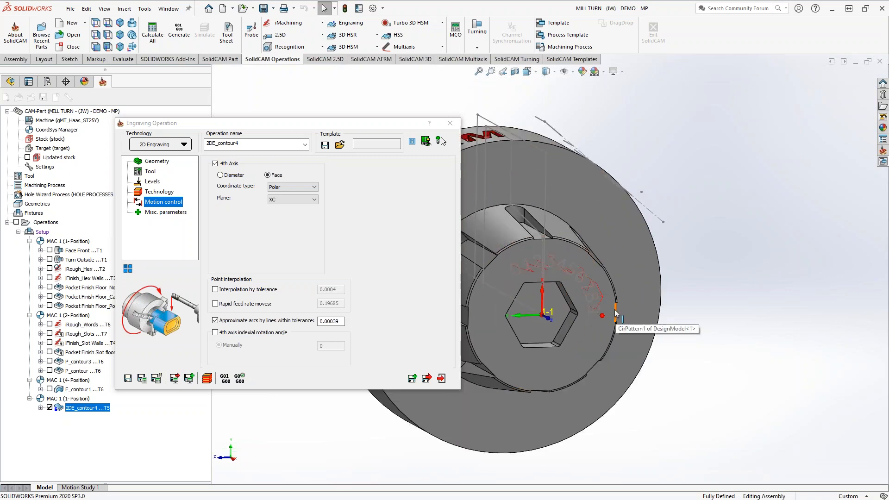
pyautogui.click(215, 332)
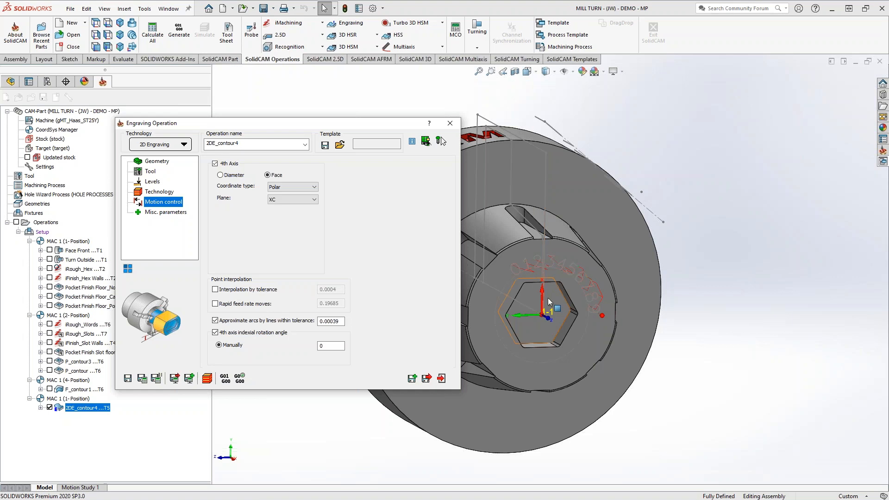
pyautogui.moveTo(574, 304); pyautogui.dragTo(490, 268, button='middle')
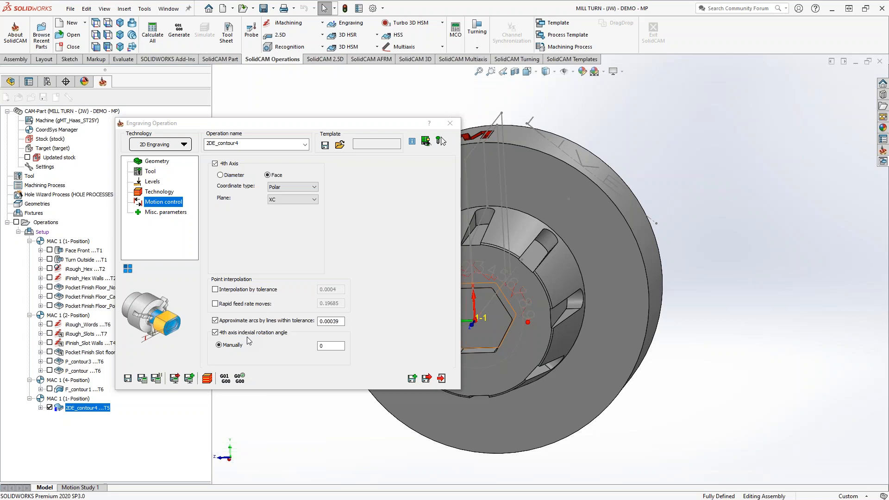
pyautogui.click(215, 333)
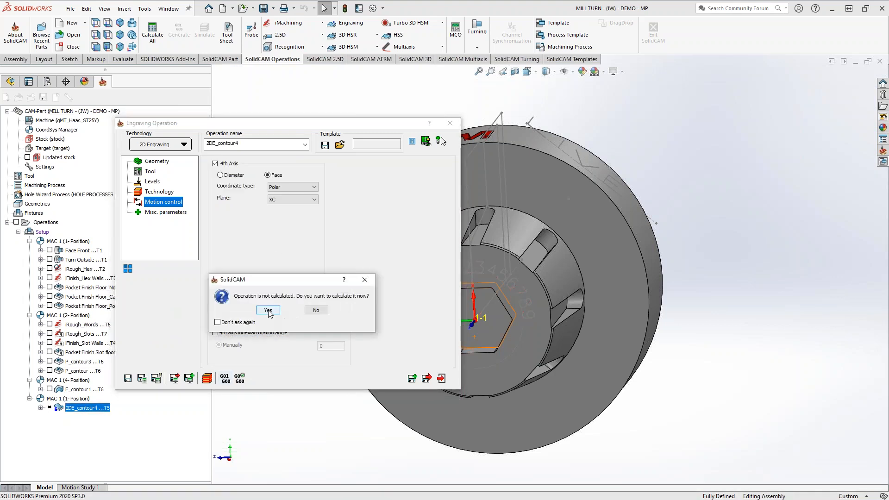
# Calculate the engraving operation and open its Machine Simulation.
pyautogui.click(269, 310)
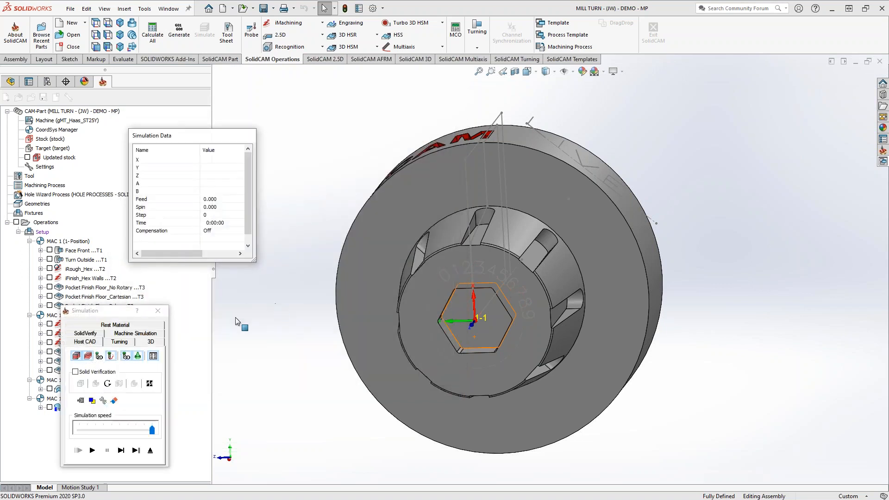
pyautogui.click(135, 333)
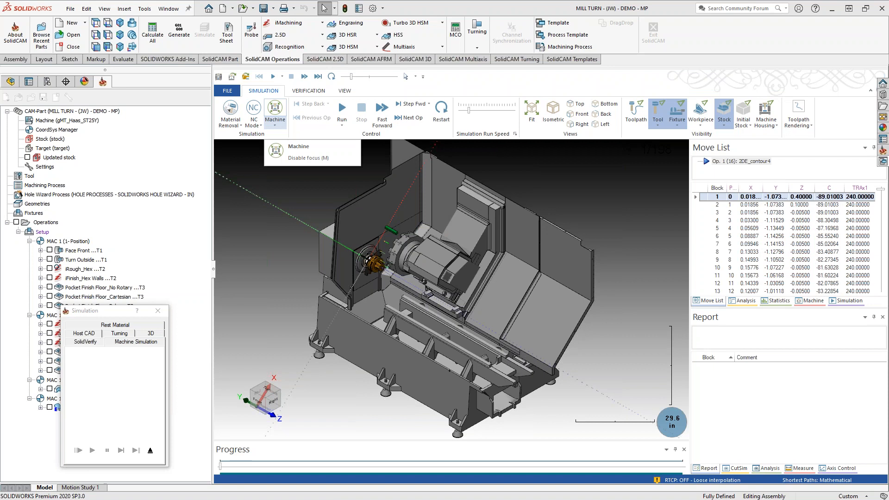
# Run the machine simulation of the engraving through all moves and inspect the digits cut into the hex end face.
pyautogui.scroll(4, 369, 271)
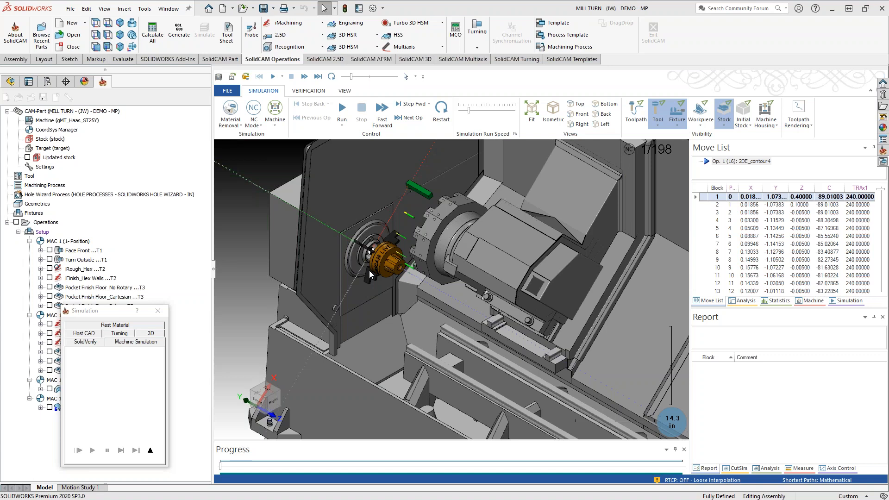
pyautogui.scroll(5, 396, 265)
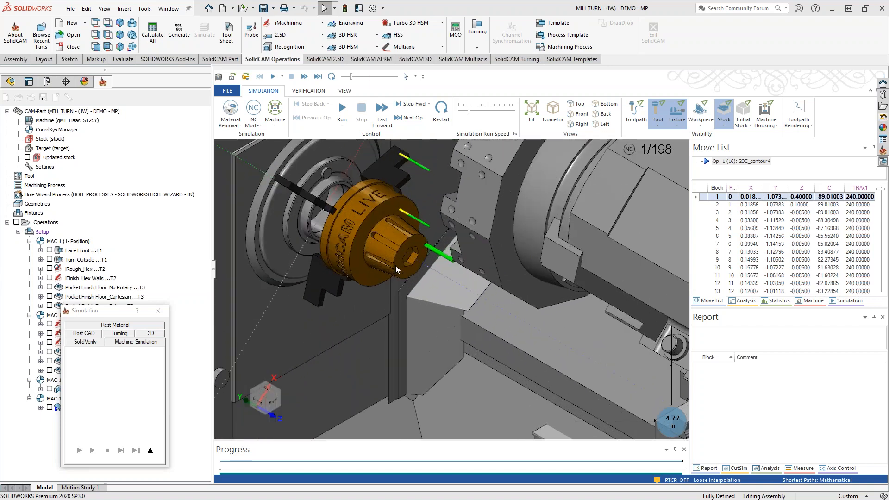
pyautogui.moveTo(411, 288)
pyautogui.mouseDown(button='middle')
pyautogui.moveTo(411, 280)
pyautogui.moveTo(424, 287)
pyautogui.mouseUp(button='middle')
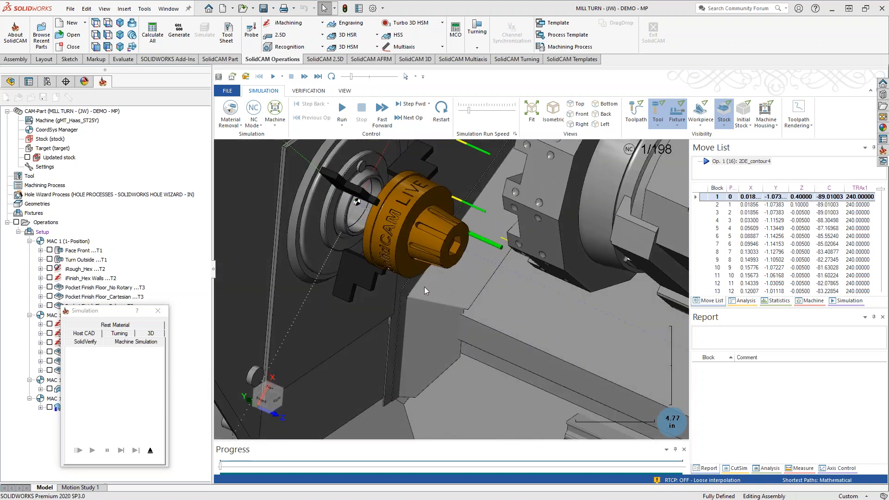
pyautogui.scroll(5, 457, 232)
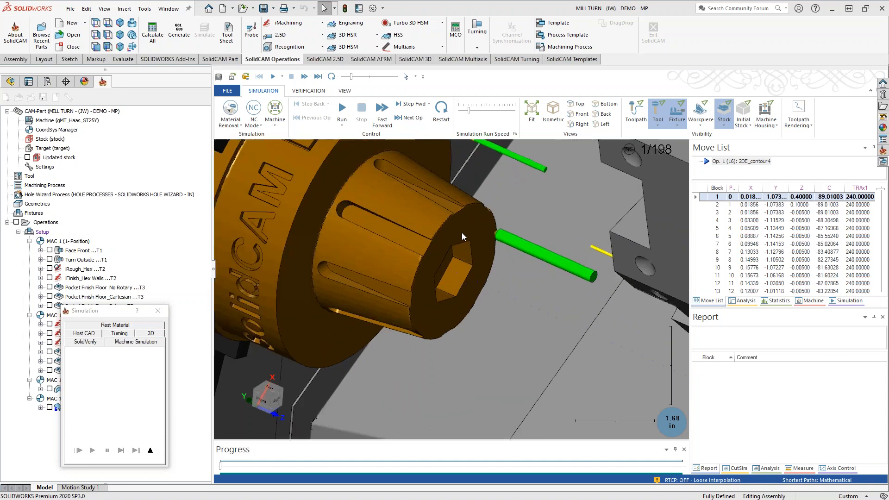
pyautogui.moveTo(462, 265); pyautogui.dragTo(449, 260, button='middle')
pyautogui.click(343, 114)
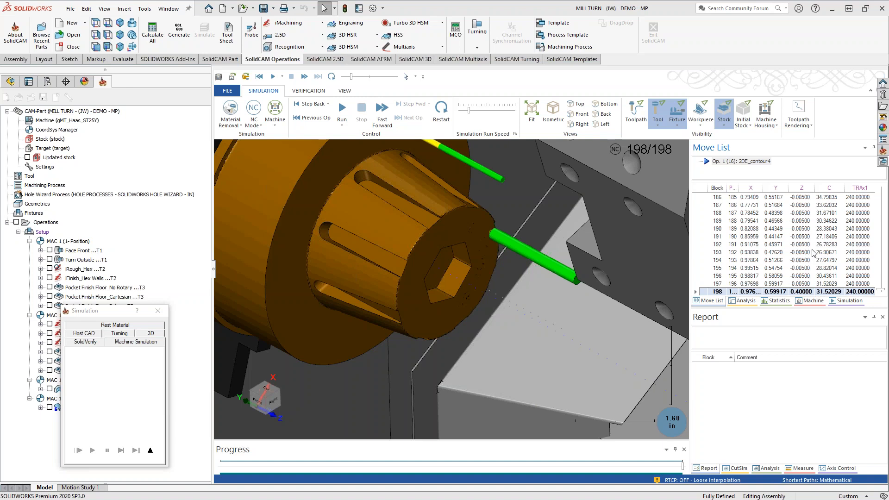
pyautogui.moveTo(454, 321); pyautogui.dragTo(507, 254, button='middle')
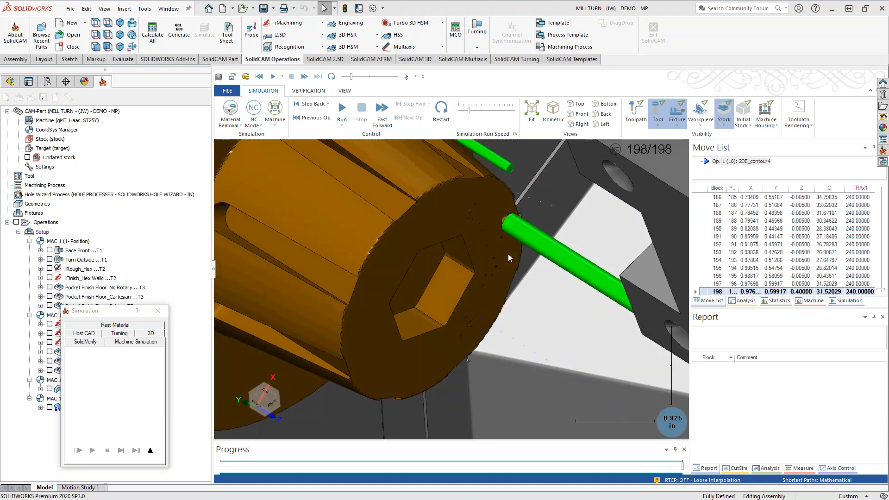